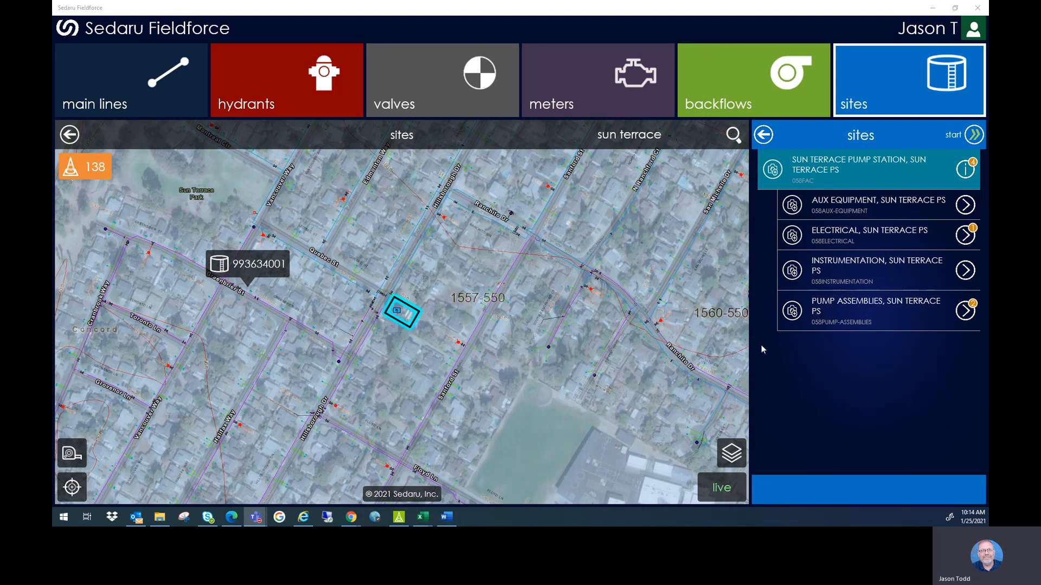
Open the Pump Motor 01 record under Pump Assembly 1 of the Sun Terrace pump station.
{"action": "left_click", "coordinate": [964, 311]}
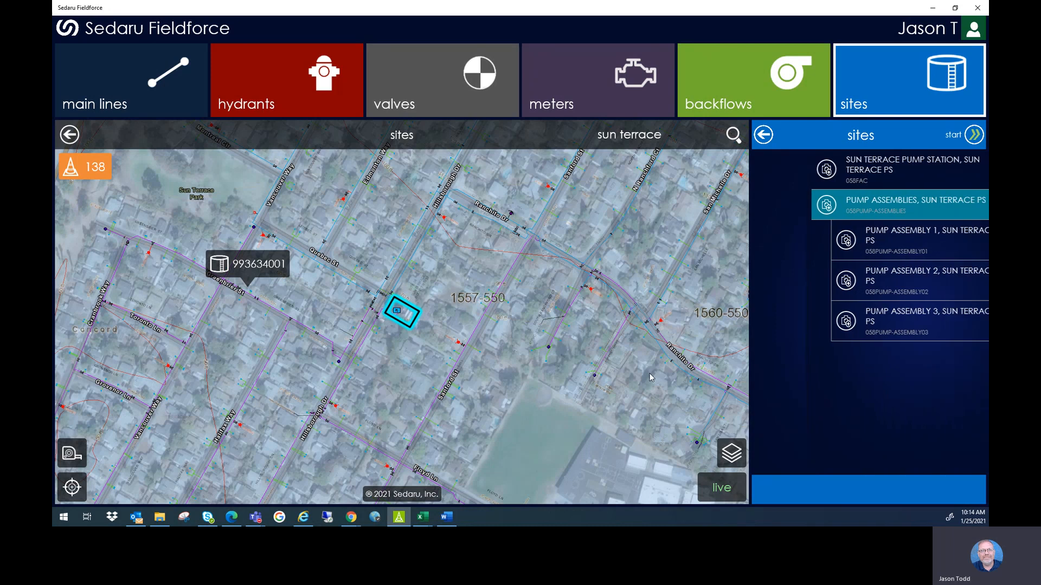
{"action": "left_click", "coordinate": [961, 247]}
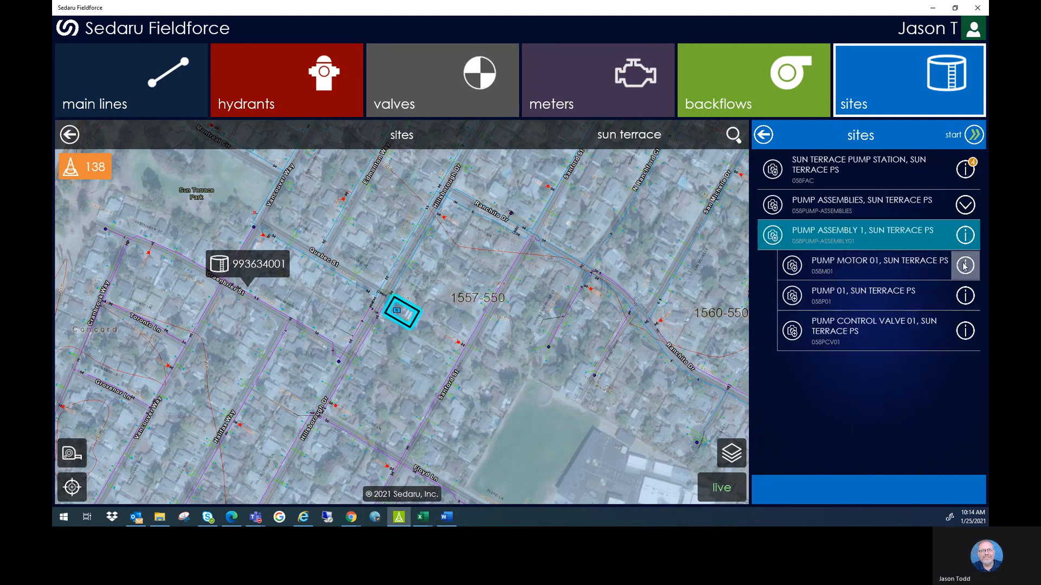
{"action": "left_click", "coordinate": [920, 272]}
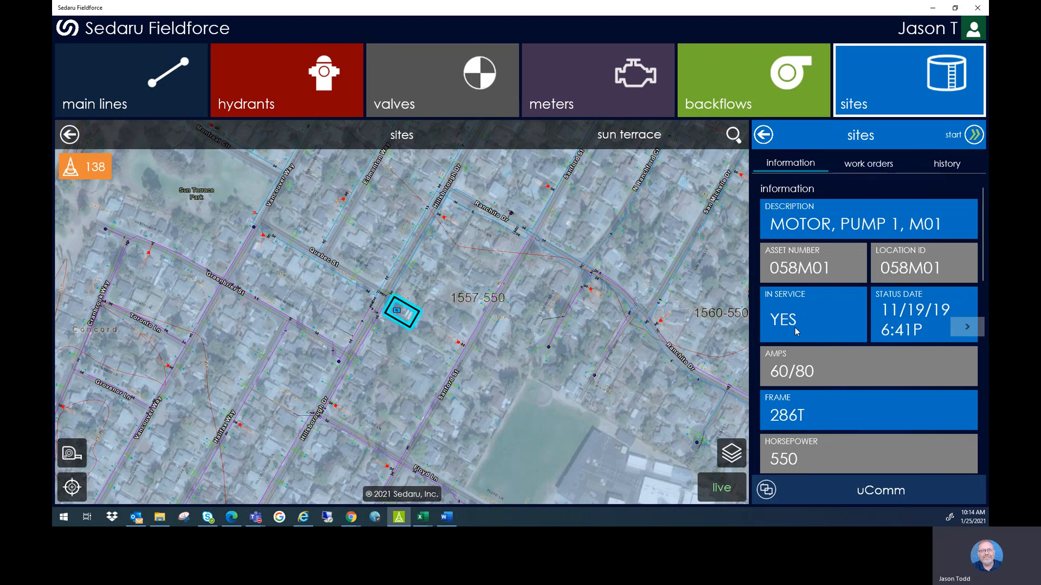
Review all specification fields of the Pump 1 motor, from amps and frame down to volts.
{"action": "scroll", "coordinate": [800, 327], "scroll_direction": "down", "scroll_amount": 2}
{"action": "scroll", "coordinate": [774, 401], "scroll_direction": "down", "scroll_amount": 4}
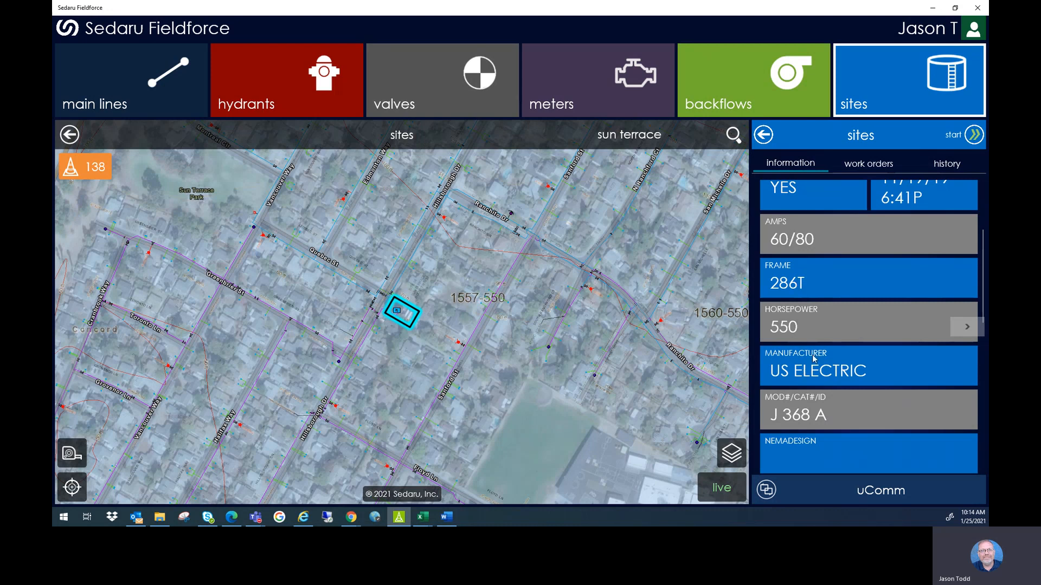
{"action": "scroll", "coordinate": [804, 393], "scroll_direction": "down", "scroll_amount": 4}
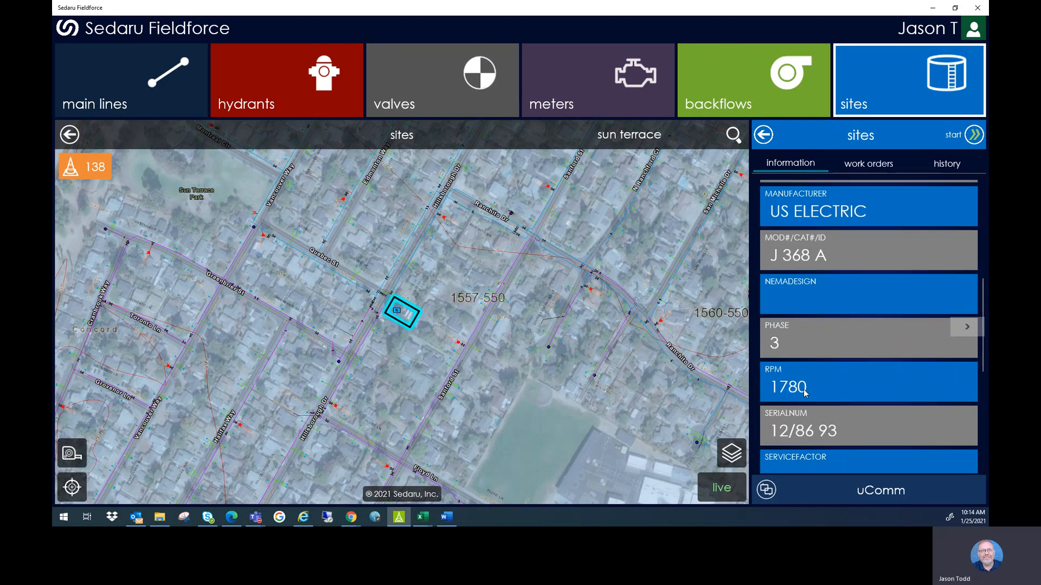
{"action": "scroll", "coordinate": [804, 395], "scroll_direction": "down", "scroll_amount": 3}
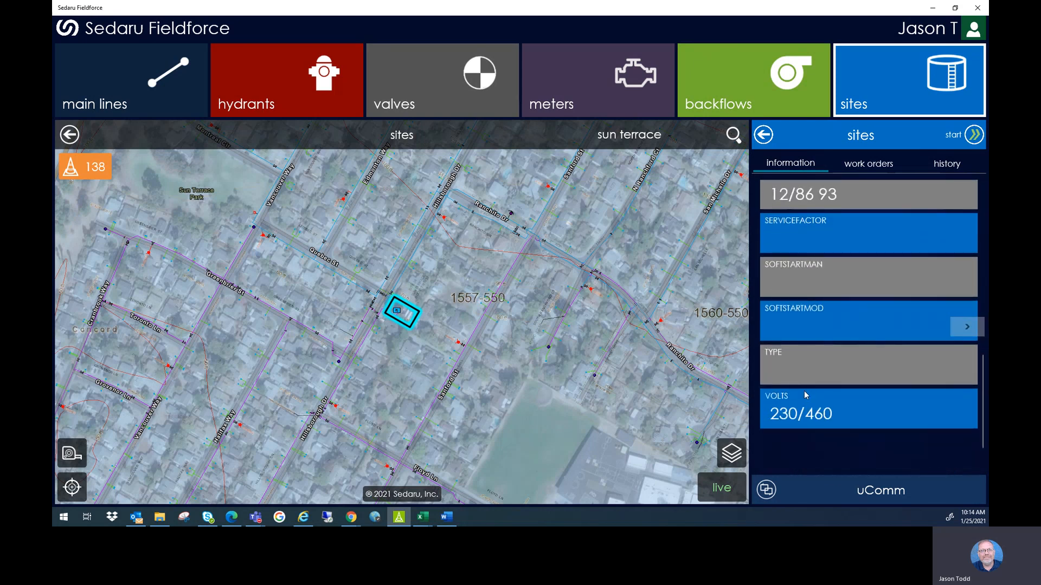
{"action": "scroll", "coordinate": [805, 395], "scroll_direction": "up", "scroll_amount": 7}
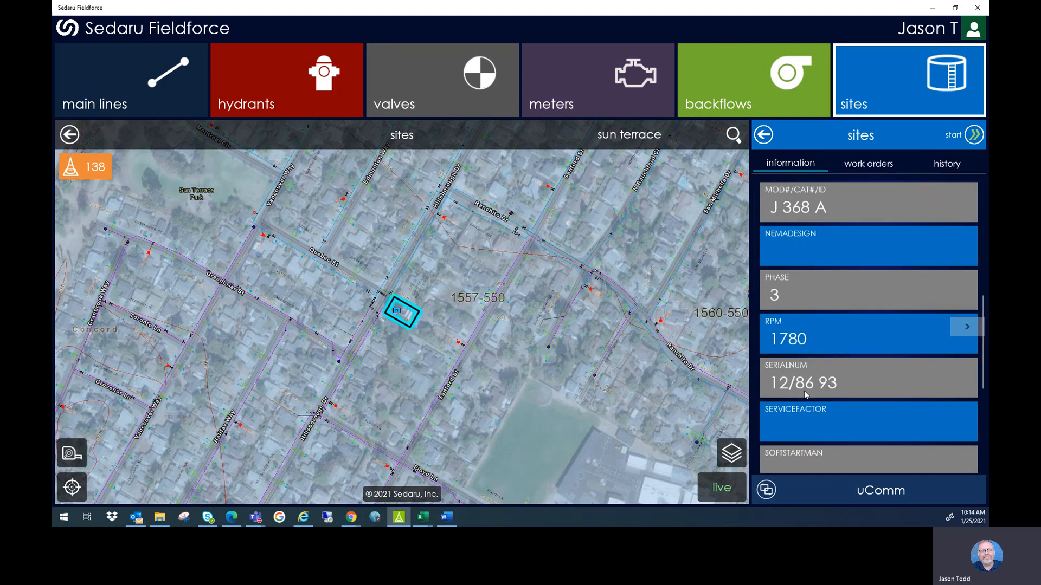
{"action": "scroll", "coordinate": [804, 394], "scroll_direction": "up", "scroll_amount": 2}
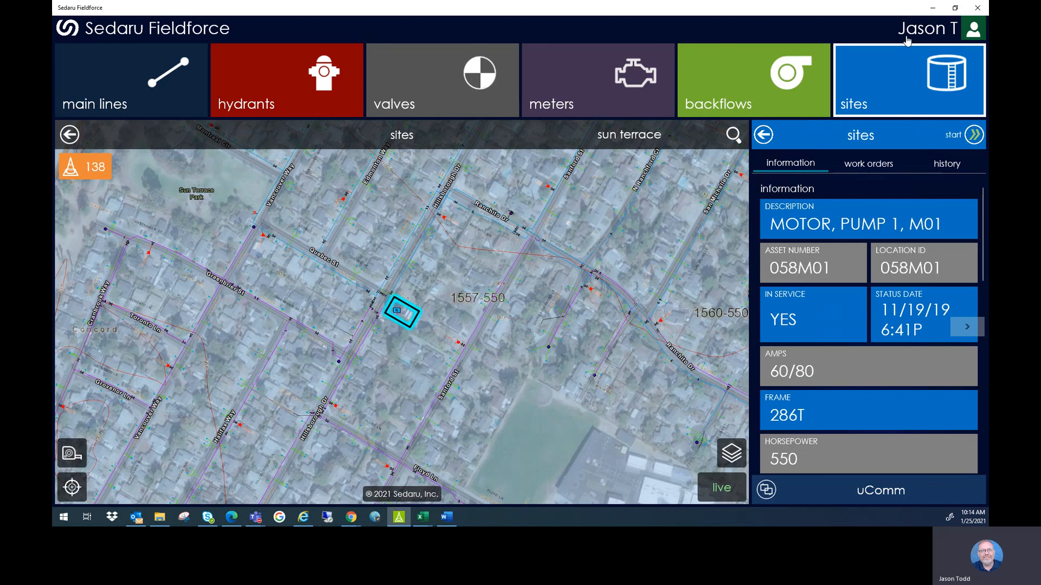
Switch to the Vehicle Log Current workbook in Excel and review the fleet field names and data types on Sheet1.
{"action": "left_click", "coordinate": [932, 9]}
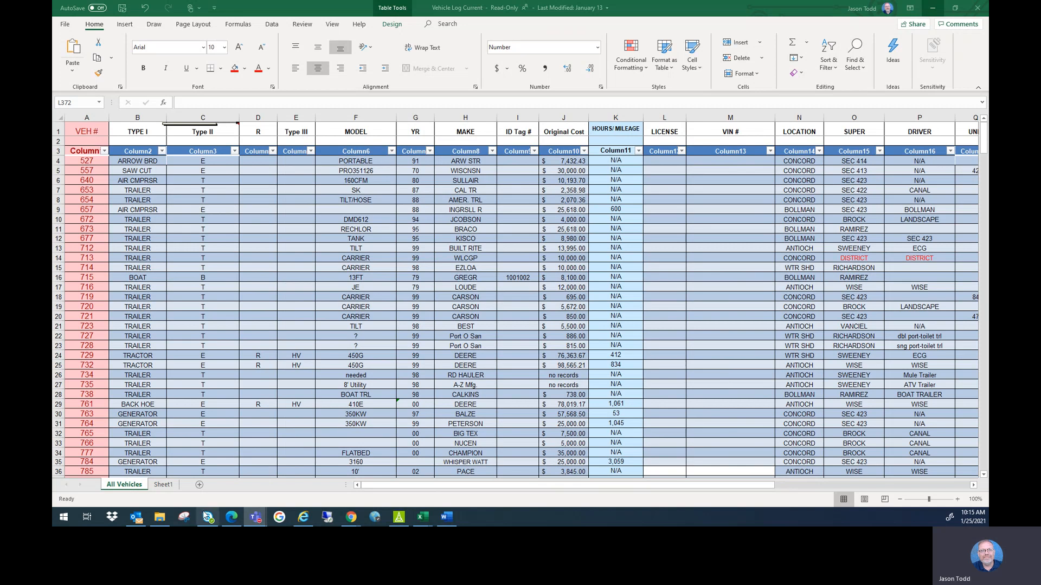
{"action": "left_click", "coordinate": [172, 487]}
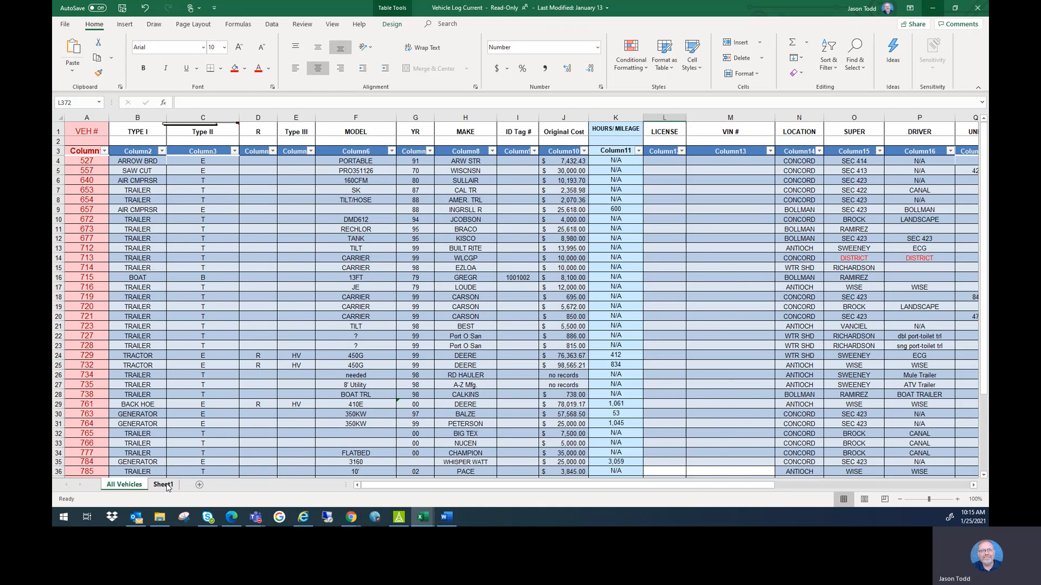
{"action": "left_click", "coordinate": [171, 488]}
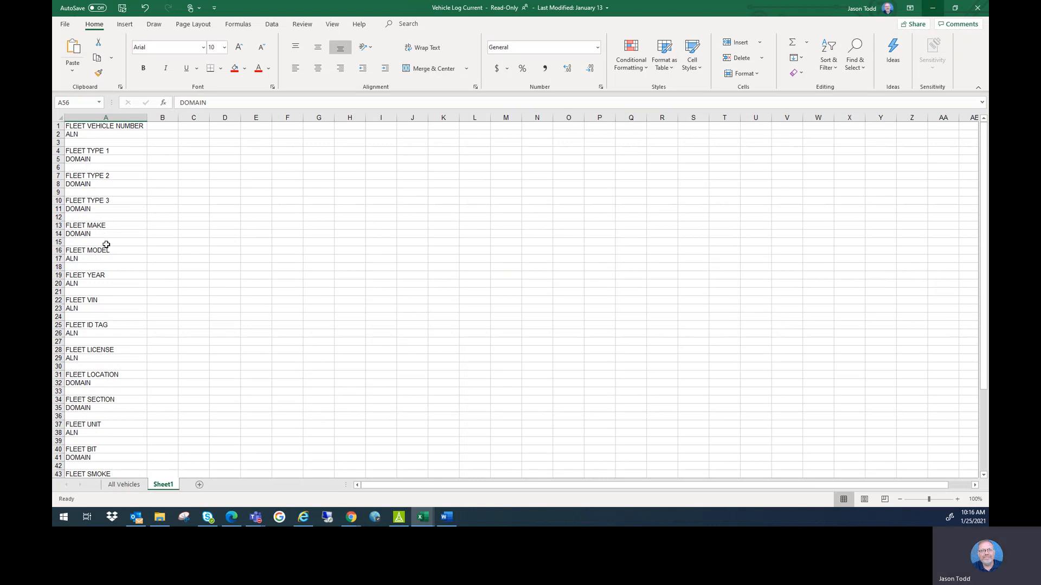
{"action": "scroll", "coordinate": [94, 341], "scroll_direction": "down", "scroll_amount": 1}
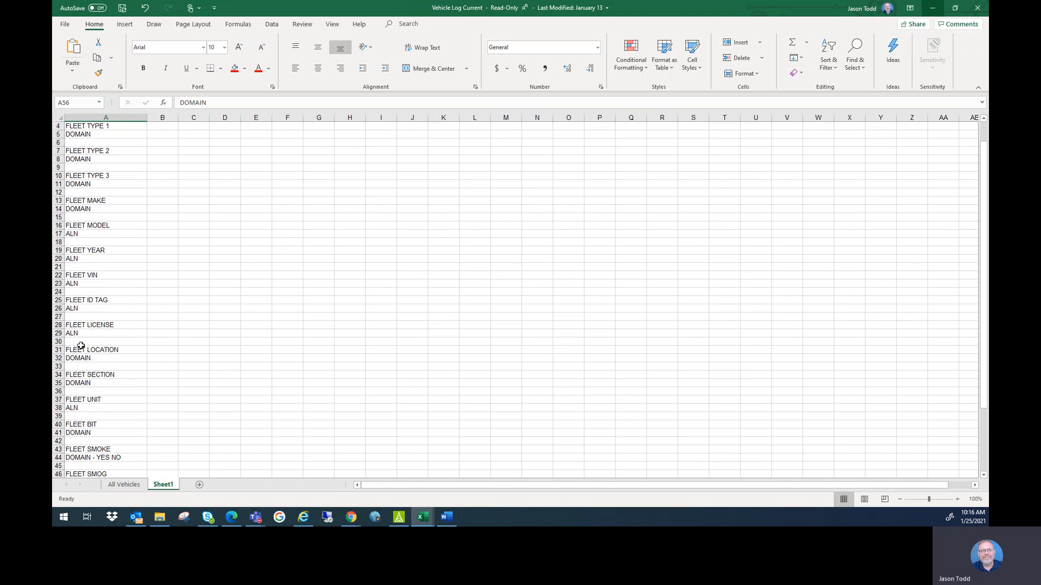
{"action": "scroll", "coordinate": [88, 334], "scroll_direction": "down", "scroll_amount": 5}
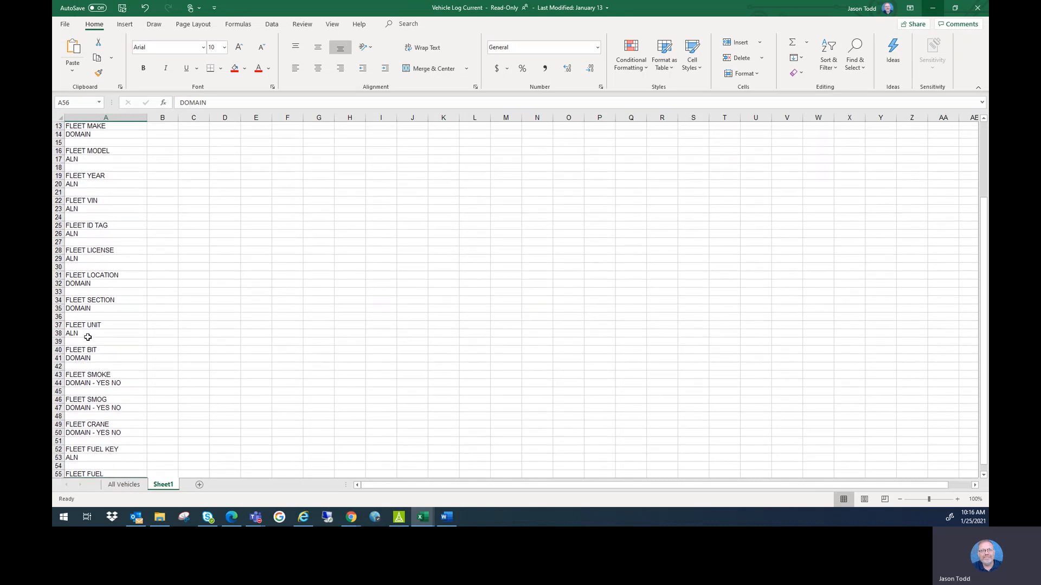
{"action": "scroll", "coordinate": [87, 338], "scroll_direction": "down", "scroll_amount": 1}
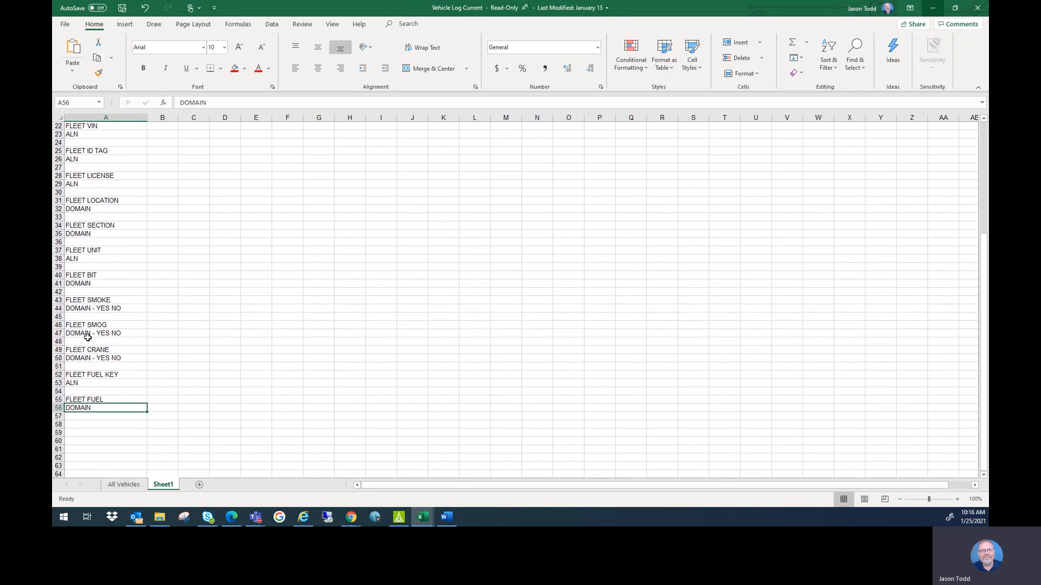
{"action": "scroll", "coordinate": [87, 337], "scroll_direction": "up", "scroll_amount": 7}
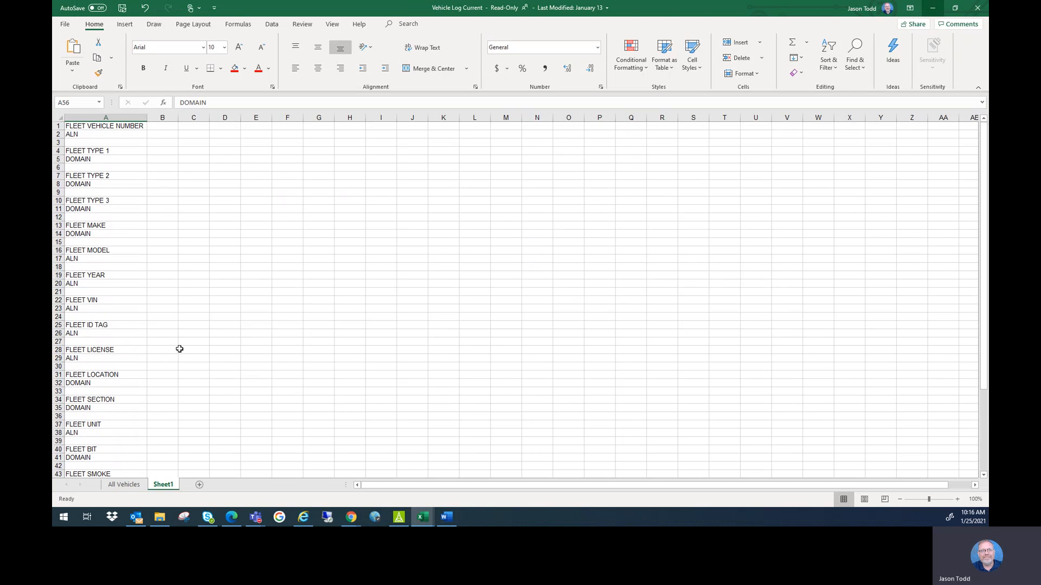
Switch to Maximo in the browser, close the extra search page, open the Domains application and filter descriptions by "fleet".
{"action": "left_click", "coordinate": [933, 8]}
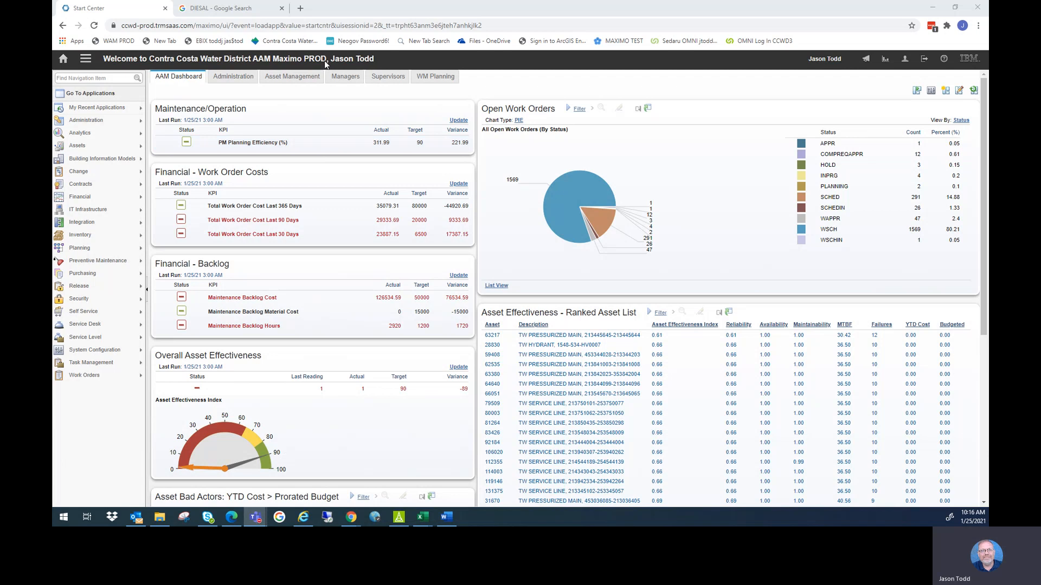
{"action": "left_click", "coordinate": [281, 8]}
{"action": "mouse_move", "coordinate": [124, 107]}
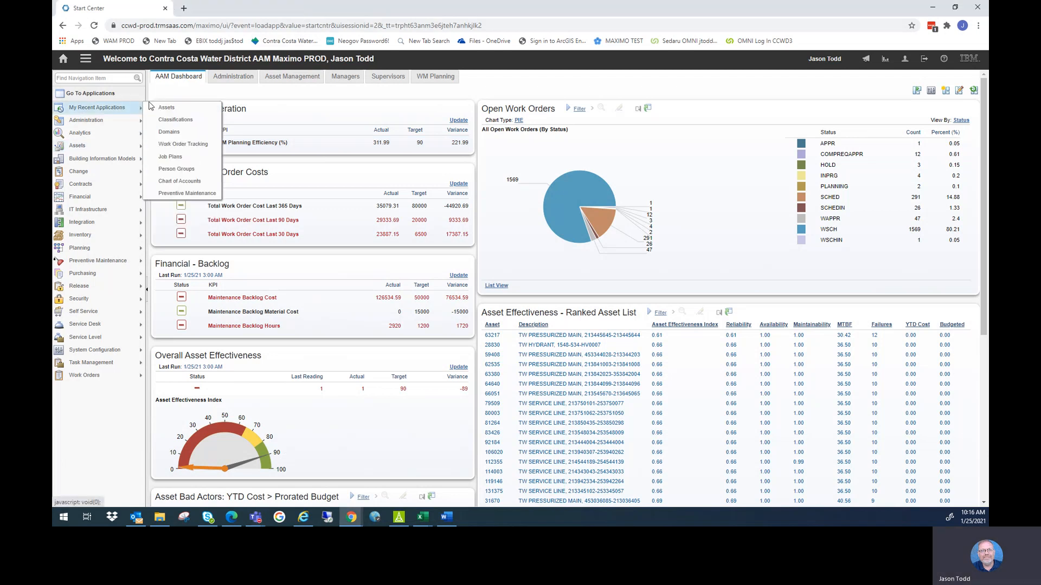
{"action": "left_click", "coordinate": [166, 132]}
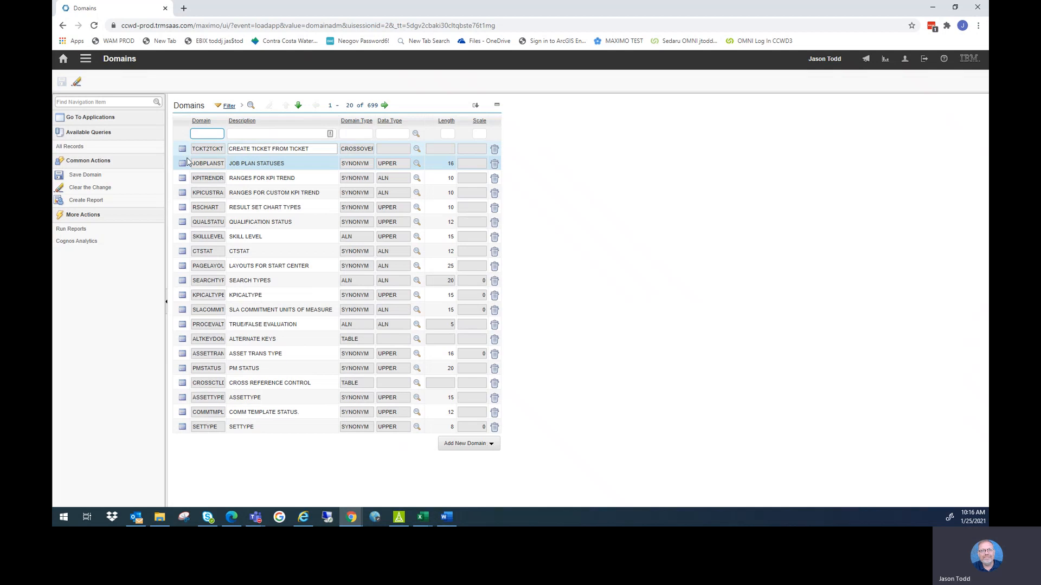
{"action": "left_click", "coordinate": [253, 135]}
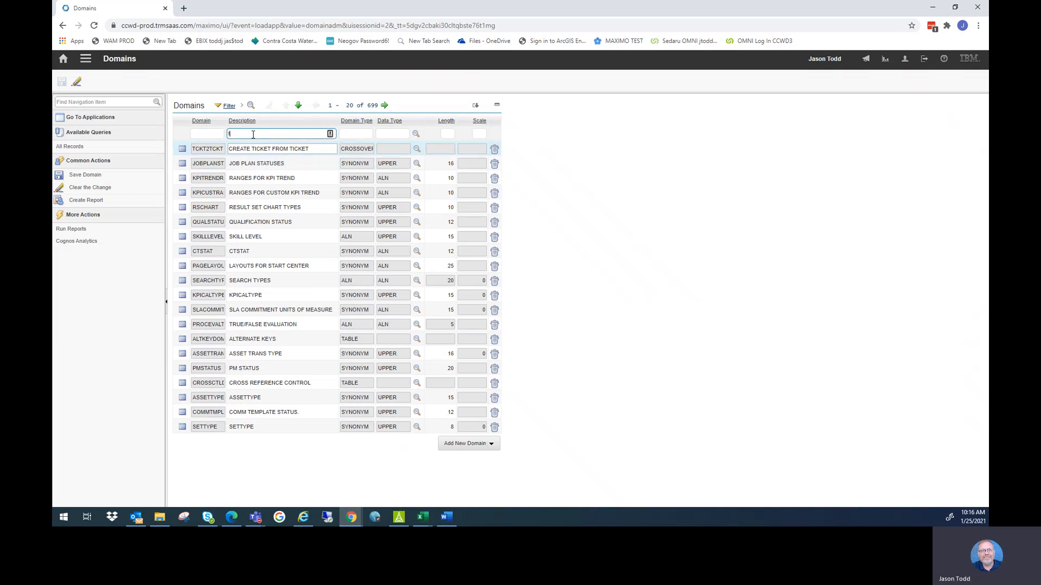
{"action": "key", "text": "Return"}
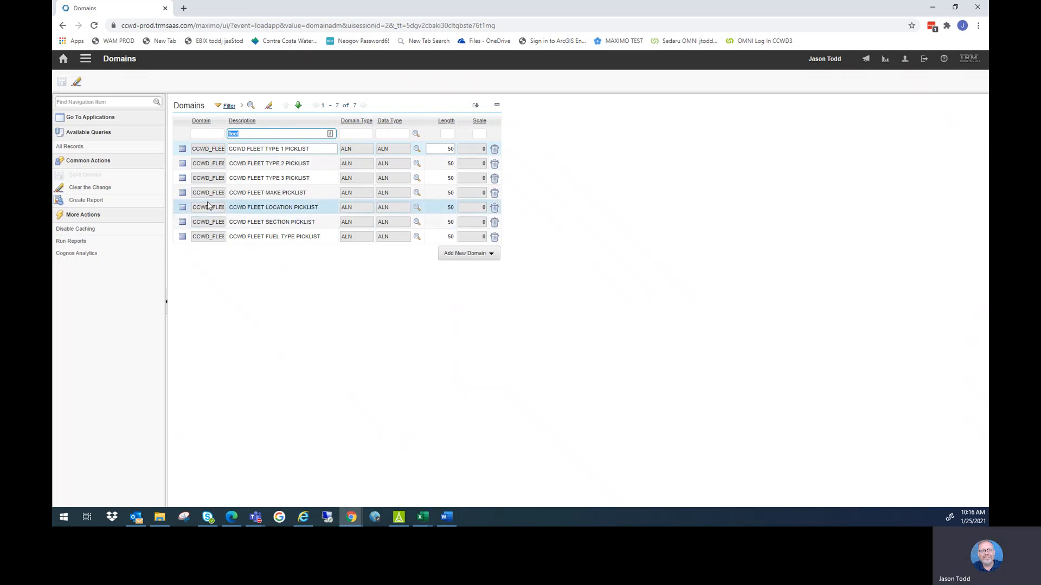
Open the CCWD FLEET MAKE PICKLIST domain and inspect its full domain name.
{"action": "left_click", "coordinate": [182, 194]}
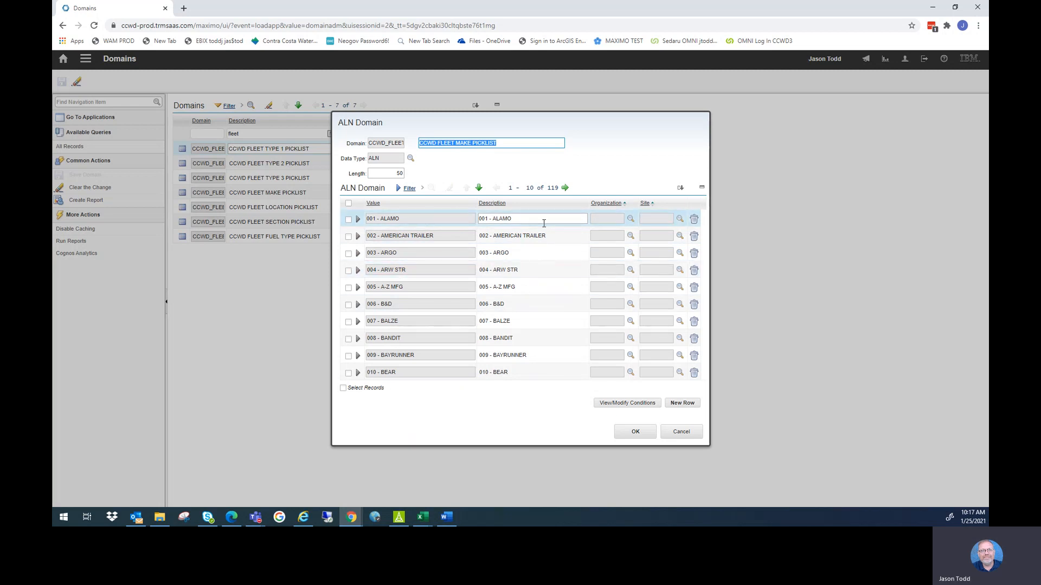
{"action": "double_click", "coordinate": [384, 142]}
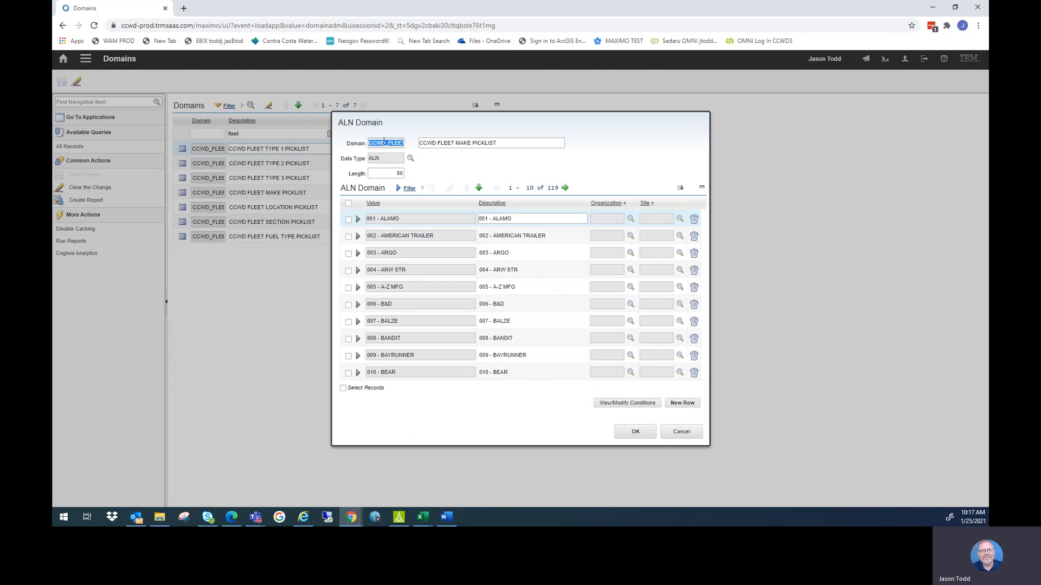
{"action": "left_click", "coordinate": [389, 142]}
{"action": "type", "text": "MAKE"}
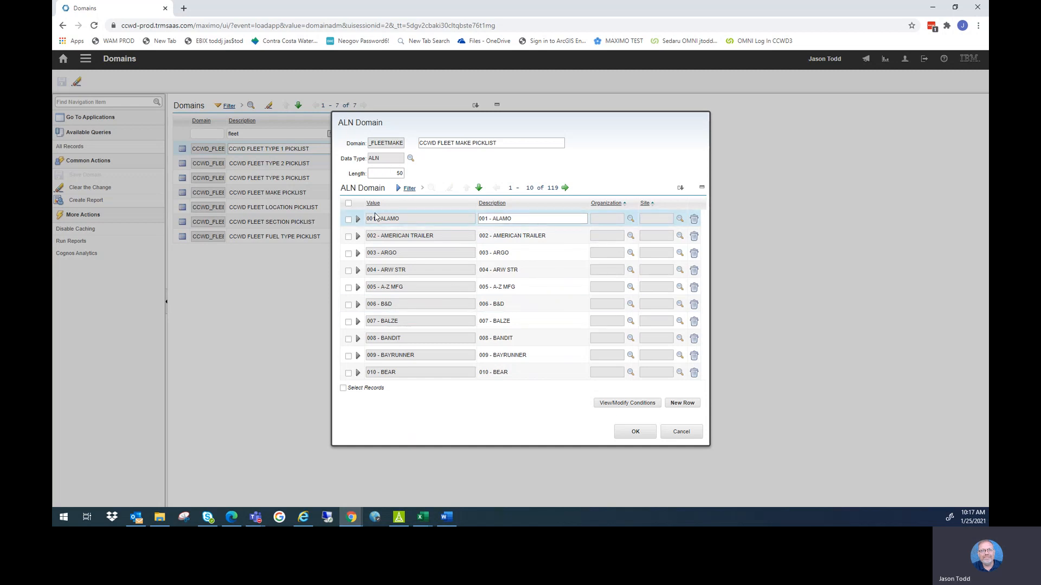
Draft a new make picklist row with "120 - MAKE OF VEHICLE" as value and description, and discard it.
{"action": "left_click", "coordinate": [689, 404]}
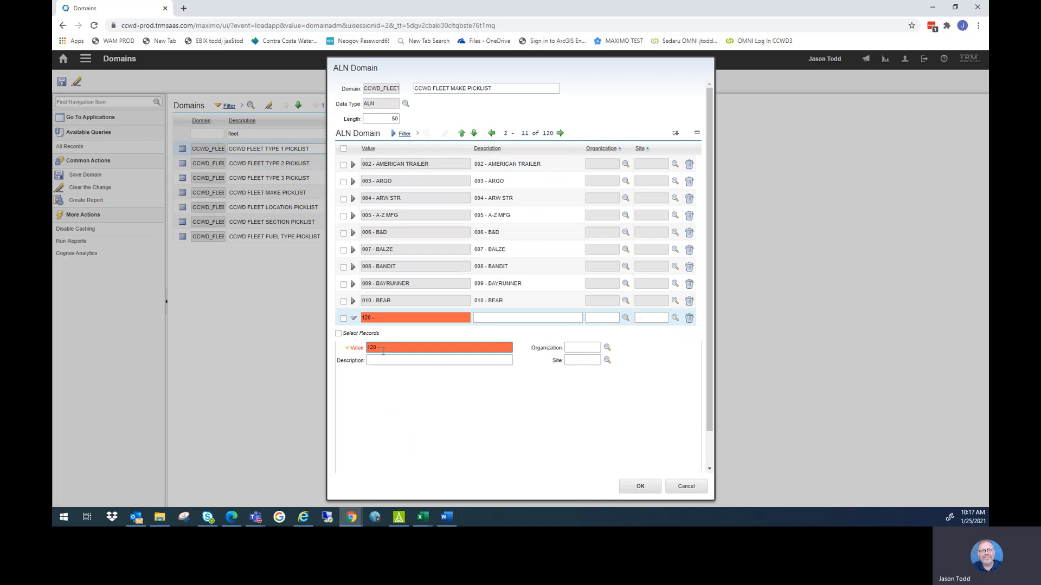
{"action": "type", "text": "120 - make o"}
{"action": "key", "text": "BackSpace"}
{"action": "key", "text": "BackSpace"}
{"action": "key", "text": "BackSpace"}
{"action": "type", "text": "AKE OF VEHICLE"}
{"action": "key", "text": "ctrl+a"}
{"action": "key", "text": "ctrl+c"}
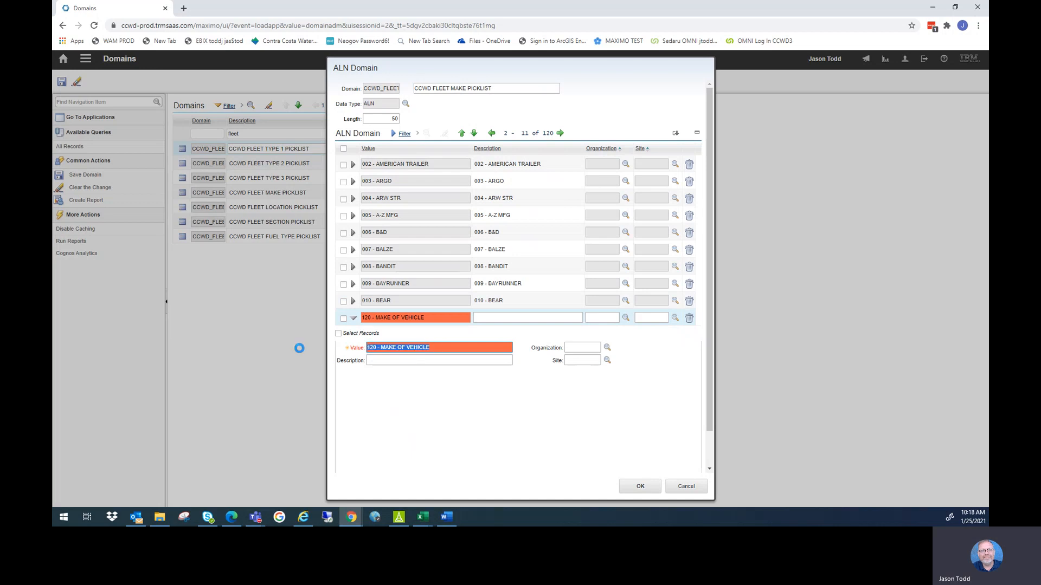
{"action": "left_click", "coordinate": [379, 360]}
{"action": "key", "text": "ctrl+v"}
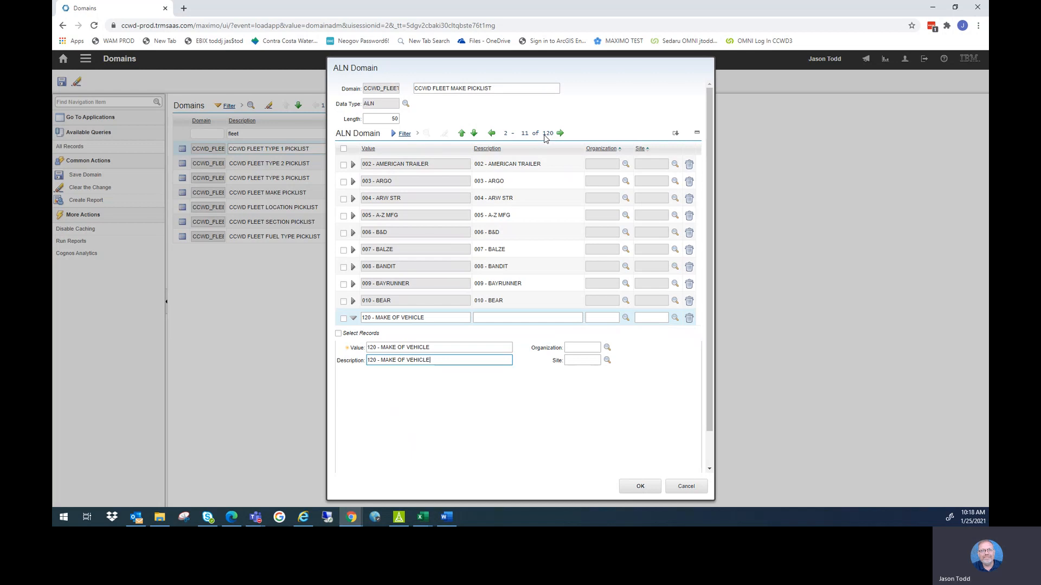
{"action": "left_click", "coordinate": [685, 486]}
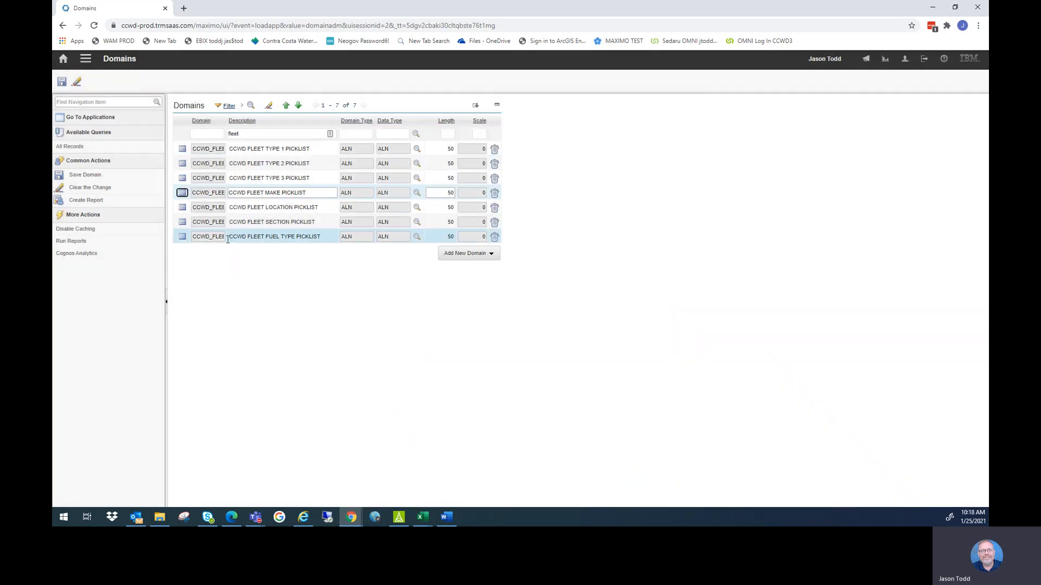
Examine the values in the CCWD FLEET FUEL TYPE PICKLIST domain and close it without changes.
{"action": "left_click", "coordinate": [182, 236]}
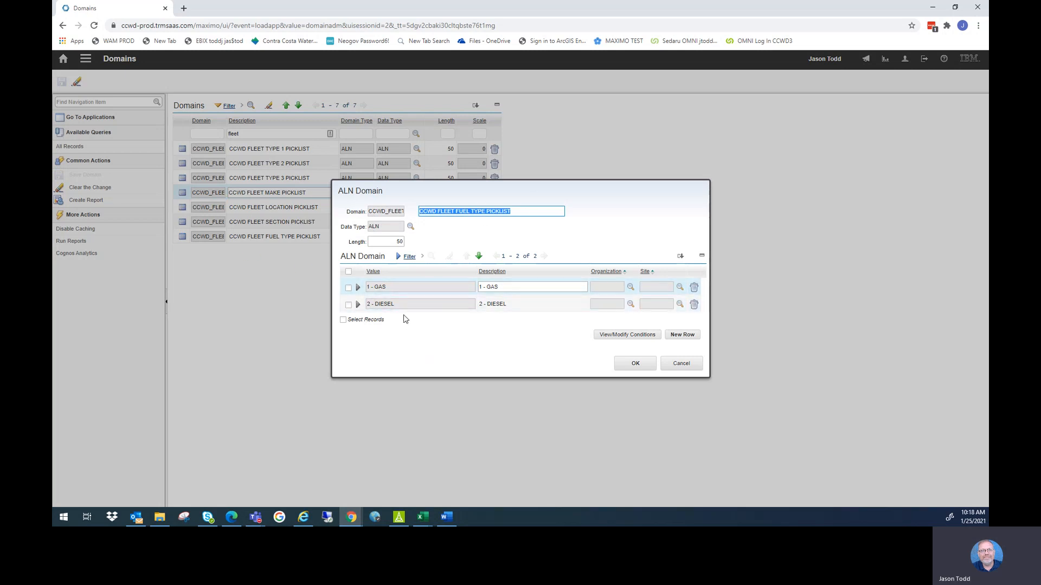
{"action": "left_click", "coordinate": [686, 370]}
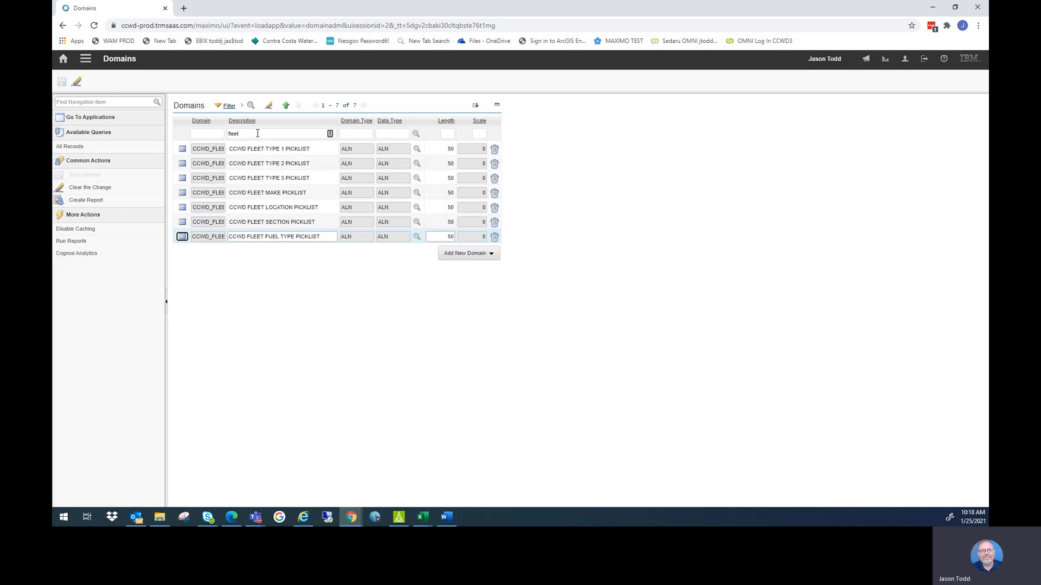
Open the Classifications application and filter descriptions by "SPECIFICATION".
{"action": "left_click", "coordinate": [64, 61]}
{"action": "mouse_move", "coordinate": [140, 106]}
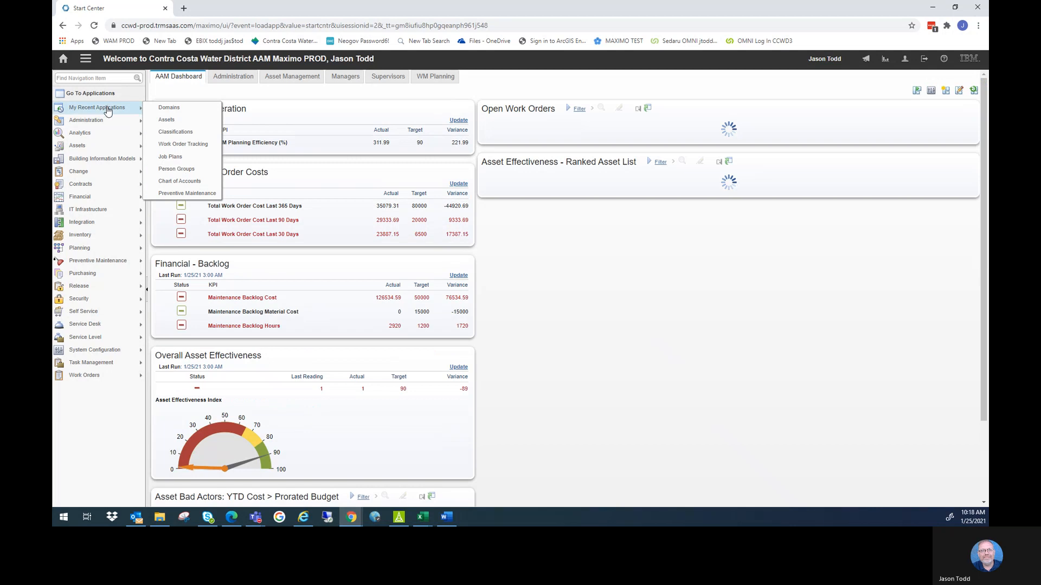
{"action": "left_click", "coordinate": [175, 130]}
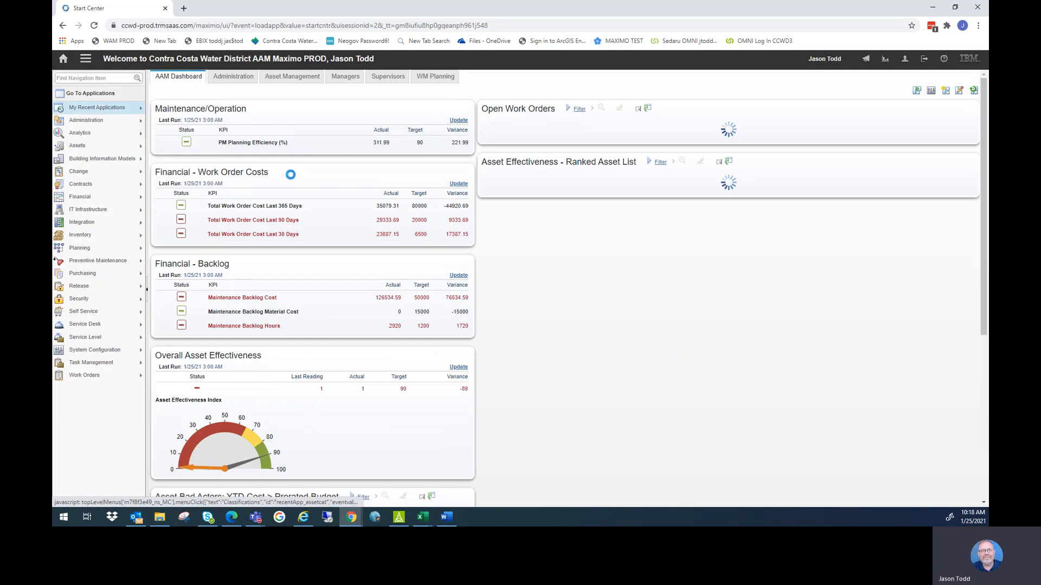
{"action": "left_click", "coordinate": [318, 162]}
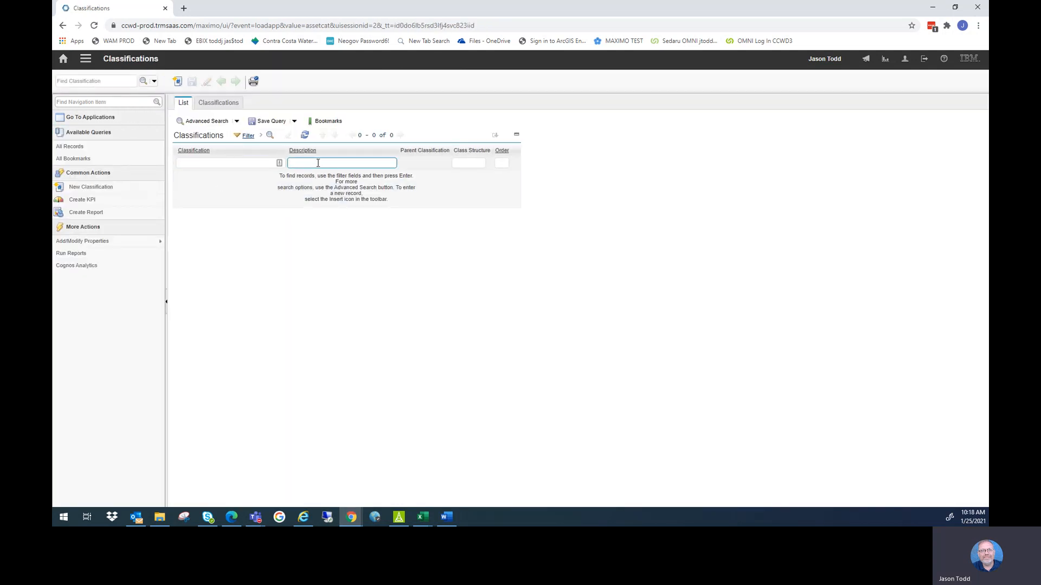
{"action": "type", "text": "SPECIFICATION"}
{"action": "key", "text": "Return"}
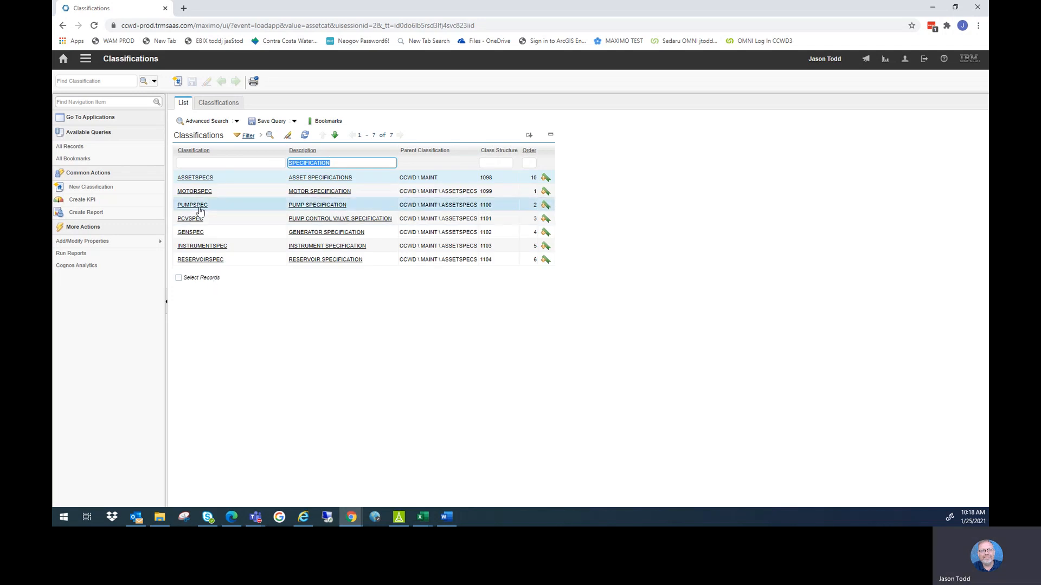
Open the MOTORSPEC classification, examine its attributes, and compare them with the motor asset's information in Sedaru Fieldforce.
{"action": "left_click", "coordinate": [194, 192]}
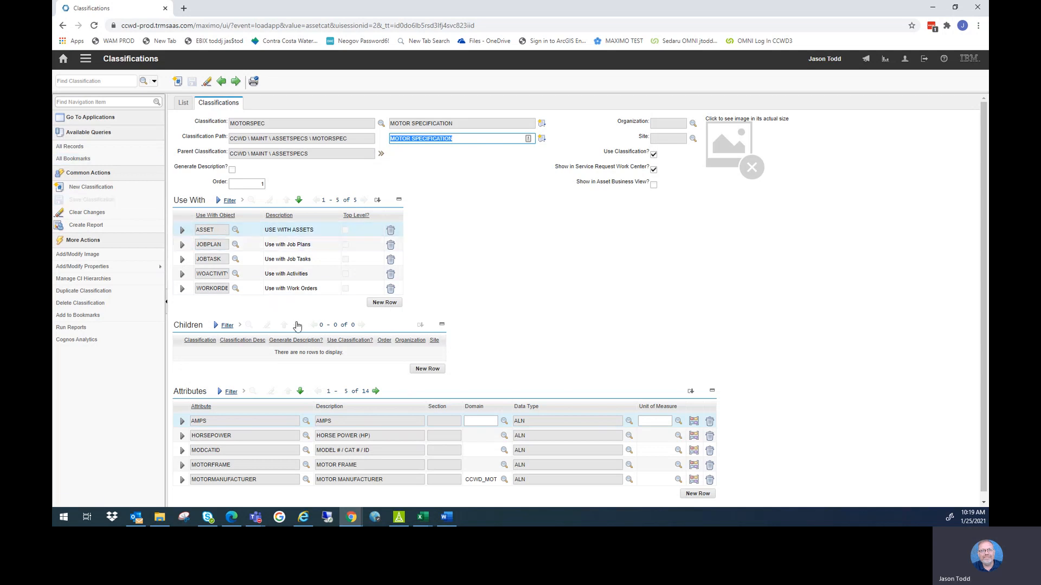
{"action": "scroll", "coordinate": [298, 342], "scroll_direction": "down", "scroll_amount": 1}
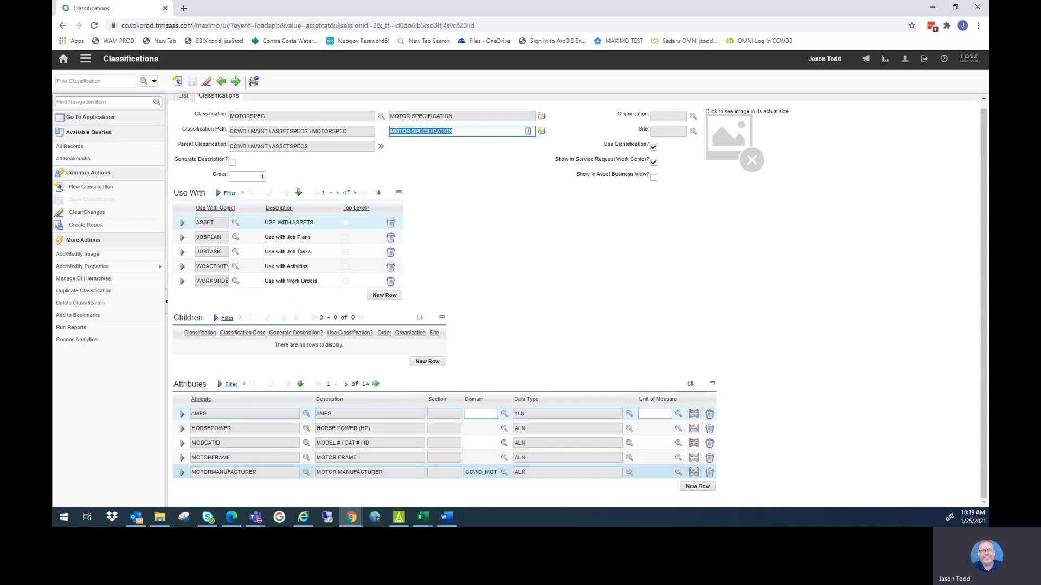
{"action": "left_click", "coordinate": [398, 518]}
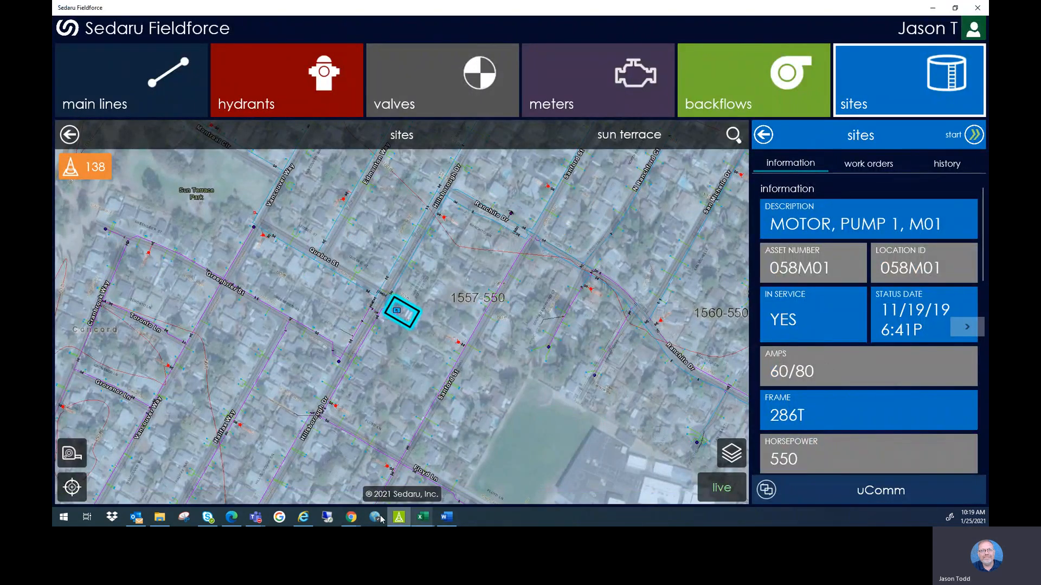
{"action": "left_click", "coordinate": [933, 9]}
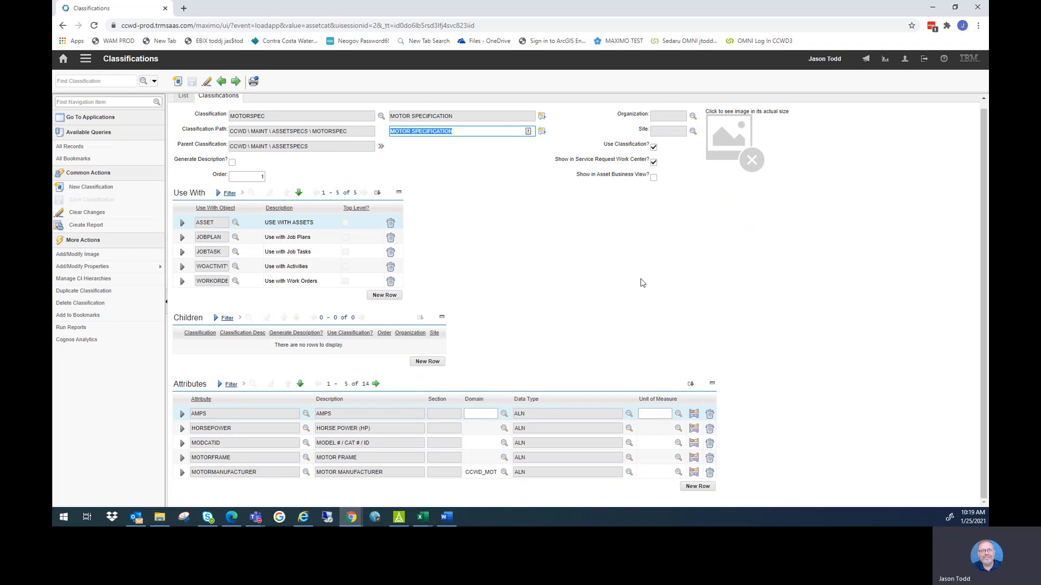
{"action": "scroll", "coordinate": [424, 229], "scroll_direction": "up", "scroll_amount": 1}
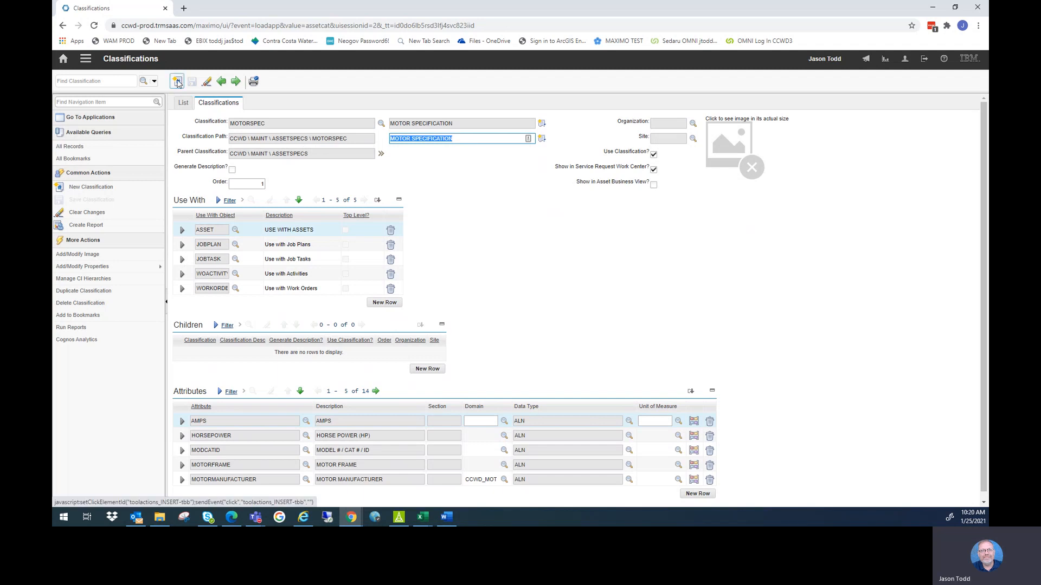
Create a new classification FLEETSPEC with the description "FLEET SPECIFICATION", accepting it as a new classification.
{"action": "left_click", "coordinate": [177, 83]}
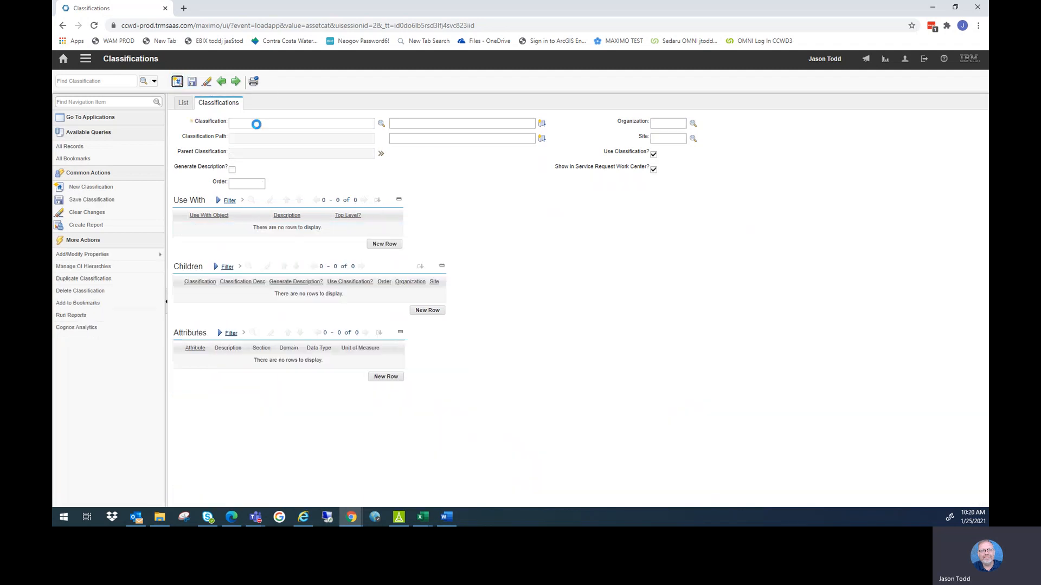
{"action": "type", "text": "FLE"}
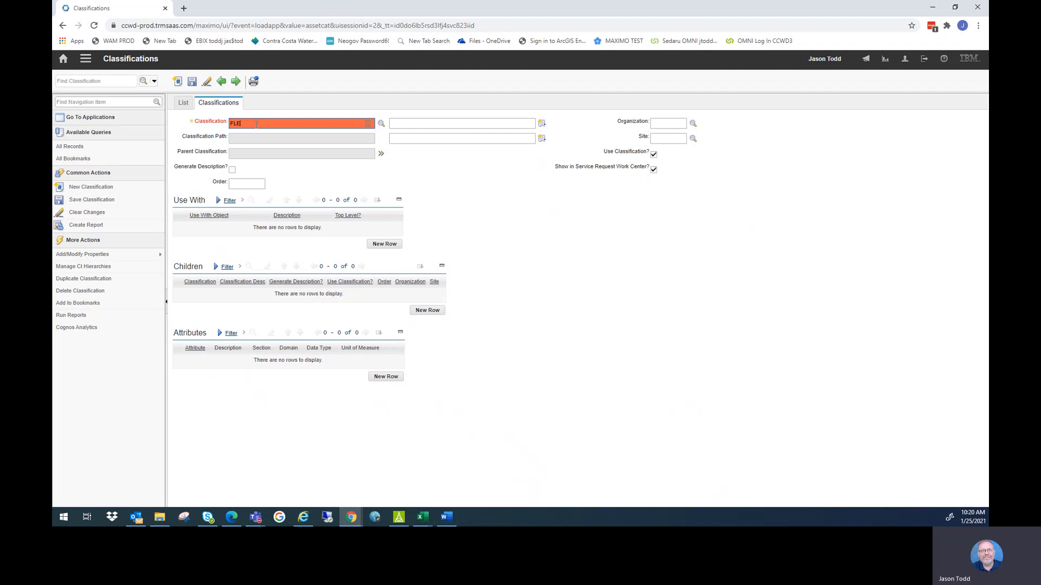
{"action": "type", "text": "ETAPEC"}
{"action": "left_click", "coordinate": [405, 123]}
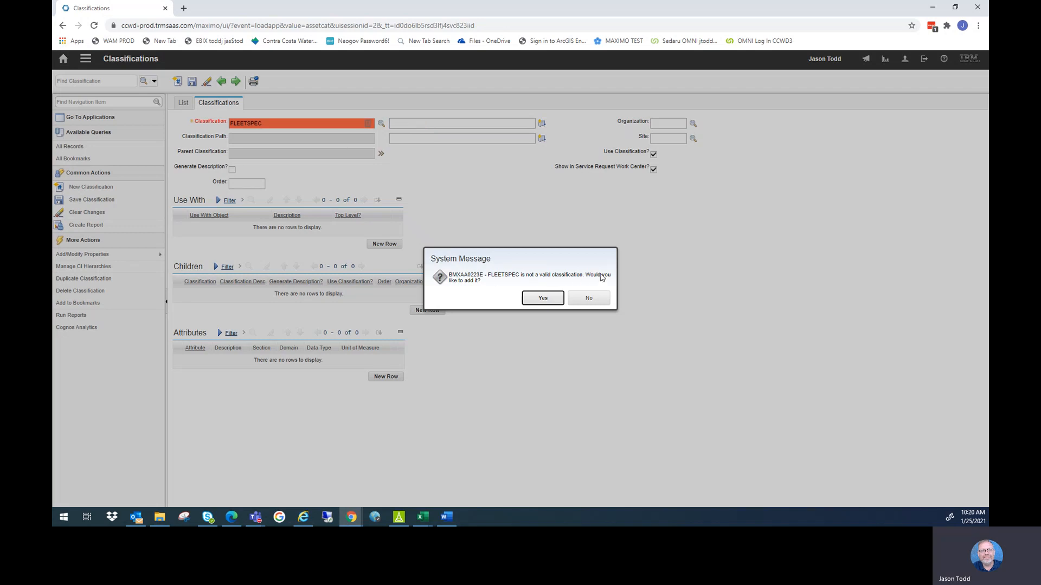
{"action": "left_click", "coordinate": [537, 299]}
{"action": "left_click", "coordinate": [417, 124]}
{"action": "type", "text": "FLEE"}
{"action": "type", "text": "EET"}
{"action": "type", "text": " SPECIFICATION"}
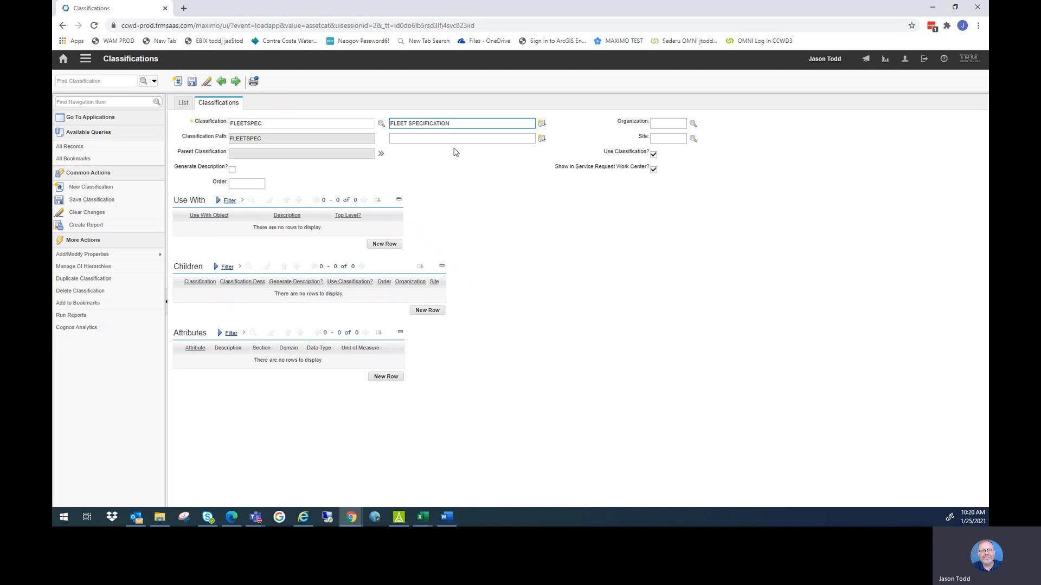
Set the parent classification of FLEETSPEC to ASSETSPECS: ASSET SPECIFICATIONS under CCWD and MAINT.
{"action": "left_click", "coordinate": [382, 154]}
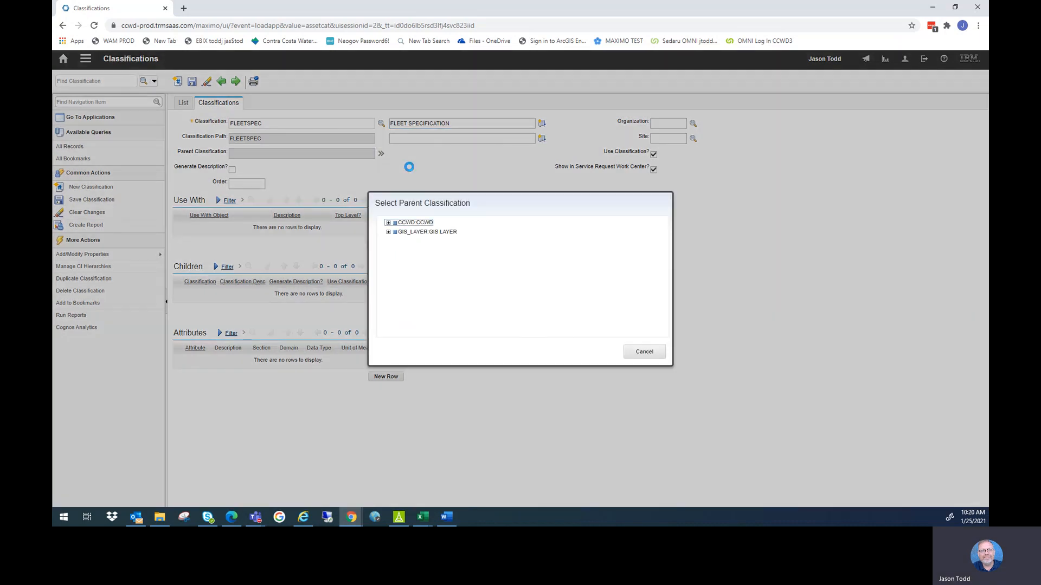
{"action": "left_click", "coordinate": [388, 223]}
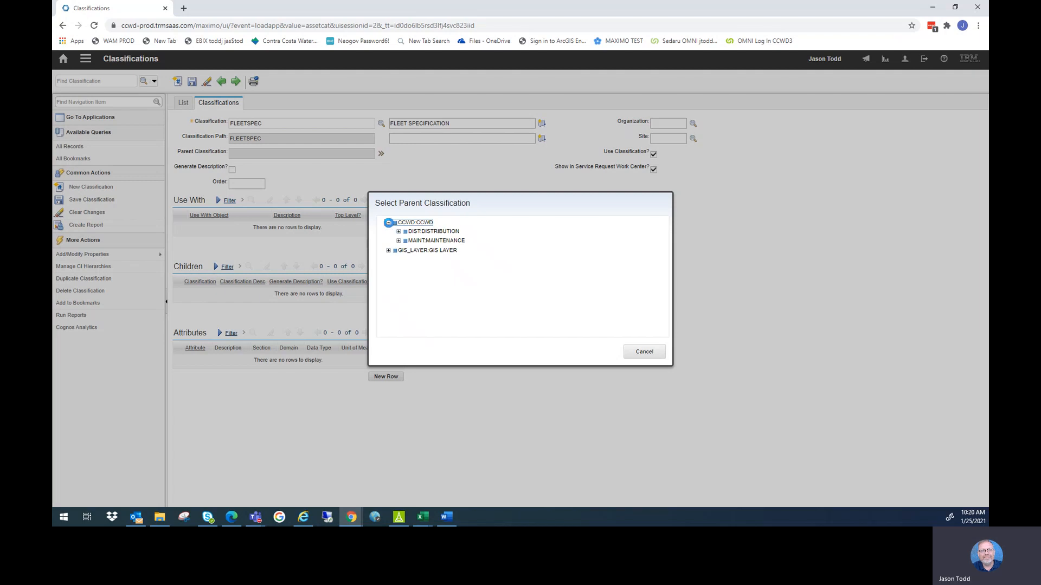
{"action": "left_click", "coordinate": [399, 241]}
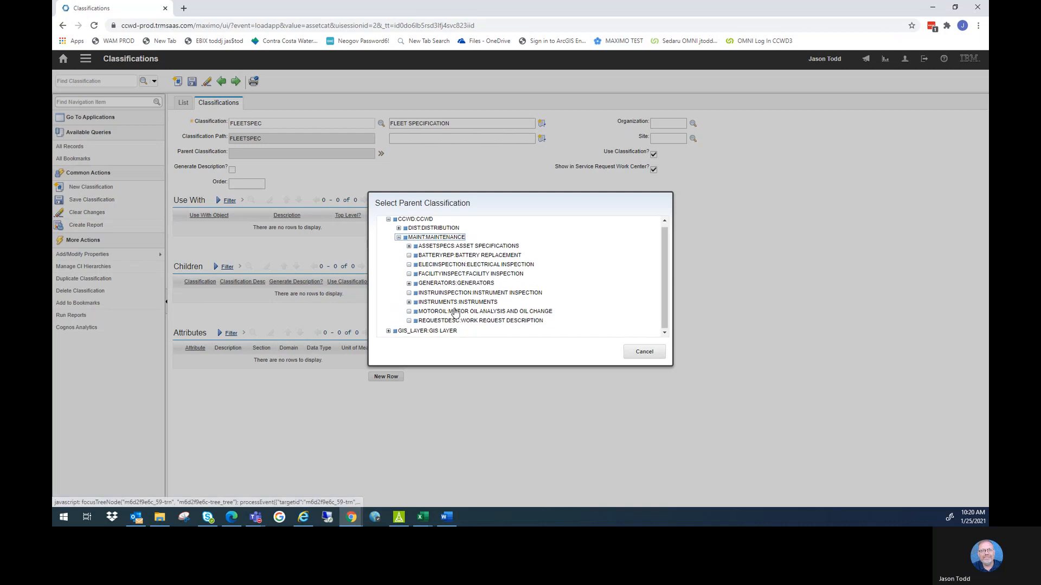
{"action": "scroll", "coordinate": [456, 311], "scroll_direction": "down", "scroll_amount": 1}
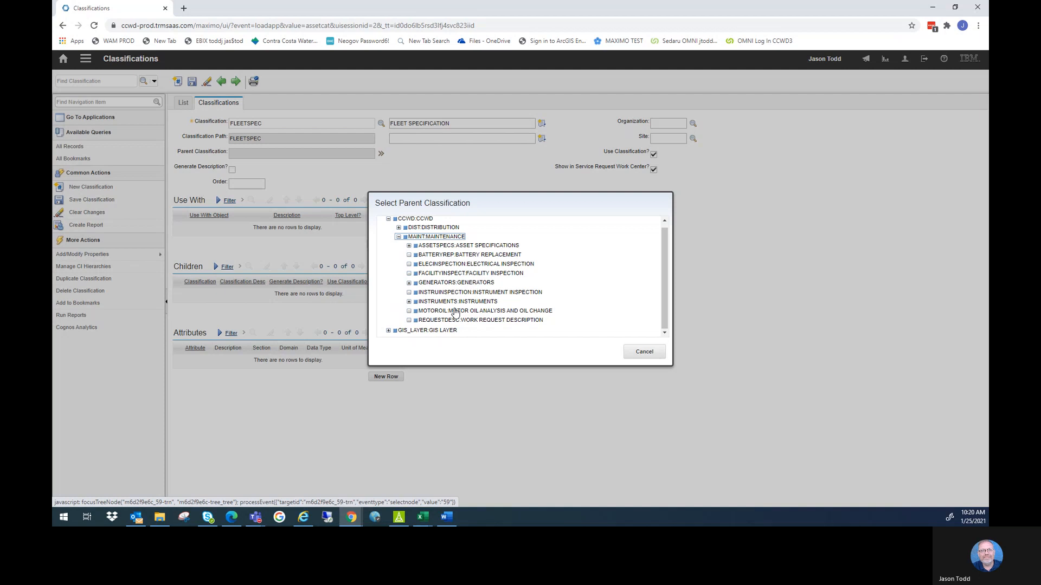
{"action": "left_click", "coordinate": [409, 245]}
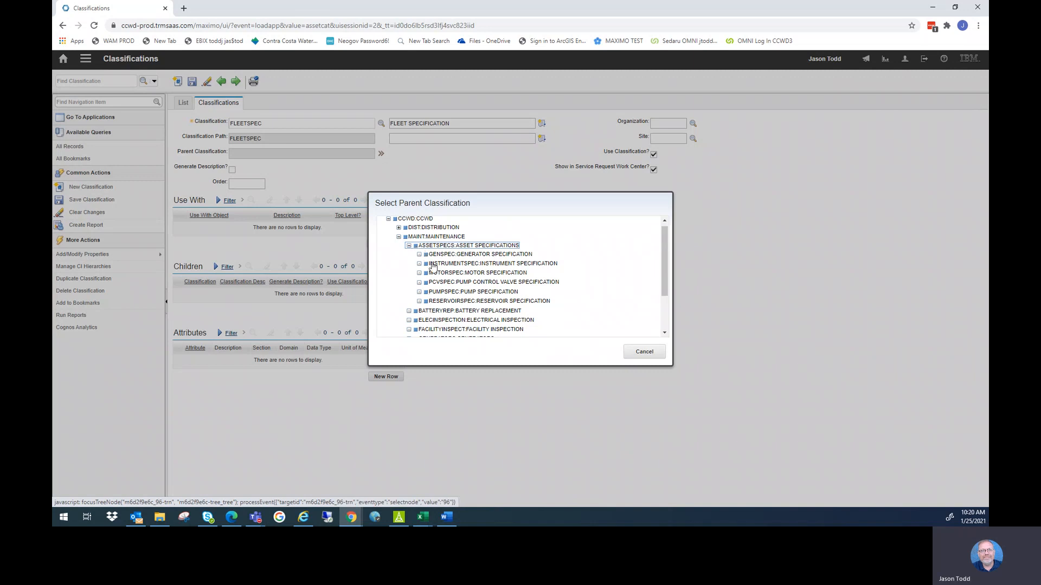
{"action": "left_click", "coordinate": [415, 245]}
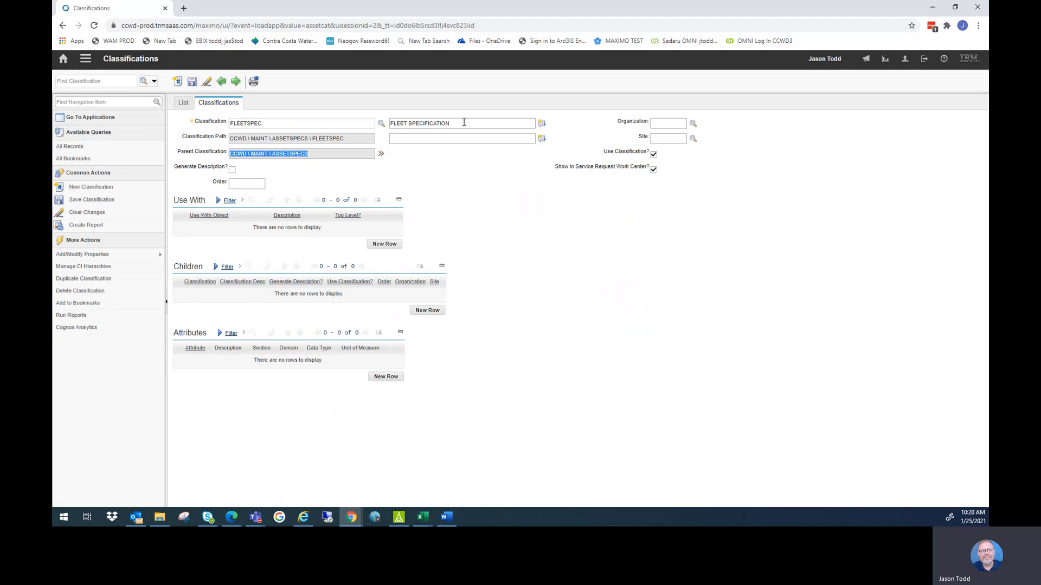
Copy the description "FLEET SPECIFICATION" into the classification path description and save the classification.
{"action": "left_click_drag", "start_coordinate": [463, 122], "coordinate": [392, 123]}
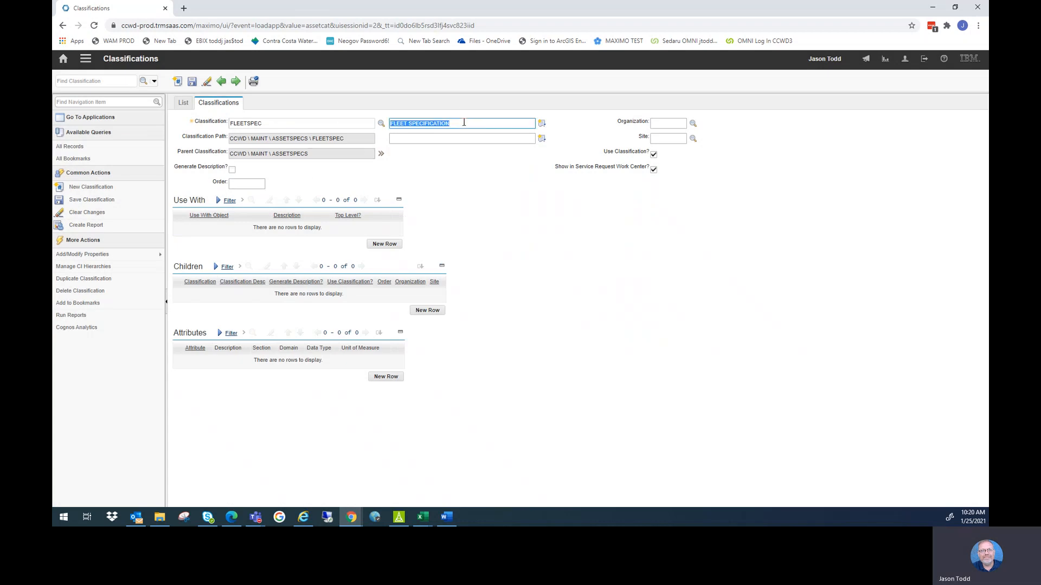
{"action": "key", "text": "ctrl+c"}
{"action": "left_click", "coordinate": [422, 138]}
{"action": "key", "text": "ctrl+v"}
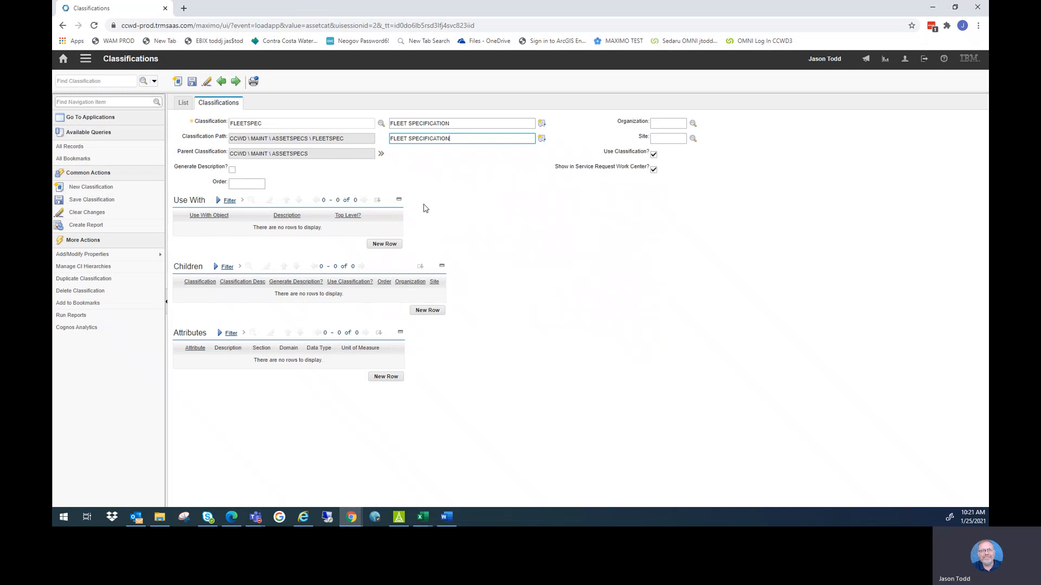
{"action": "left_click", "coordinate": [192, 81]}
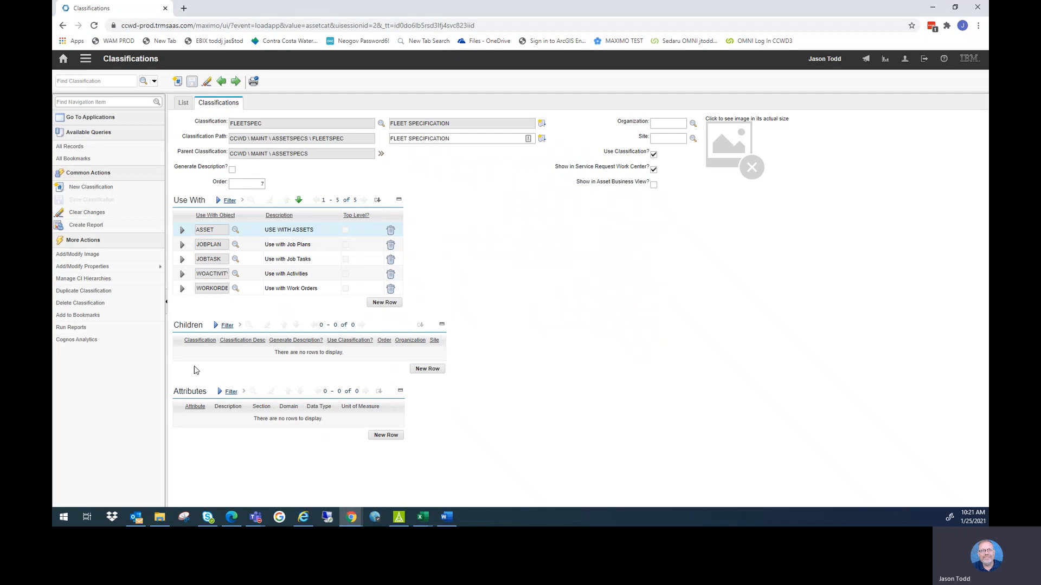
Switch to the Vehicle Log Current workbook in Excel and compare the All Vehicles columns with the attribute list on Sheet1.
{"action": "mouse_move", "coordinate": [423, 519]}
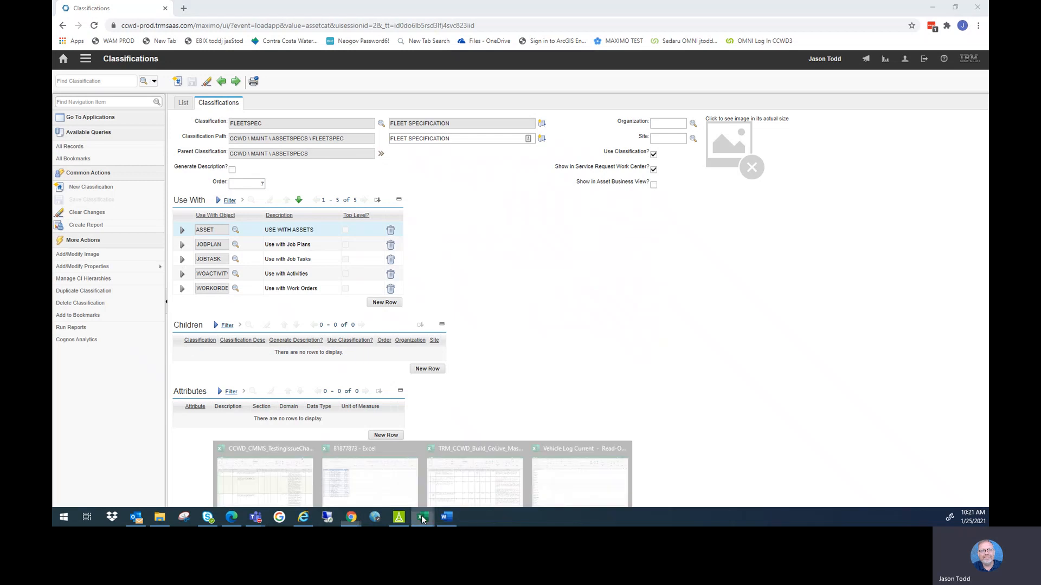
{"action": "left_click", "coordinate": [560, 479]}
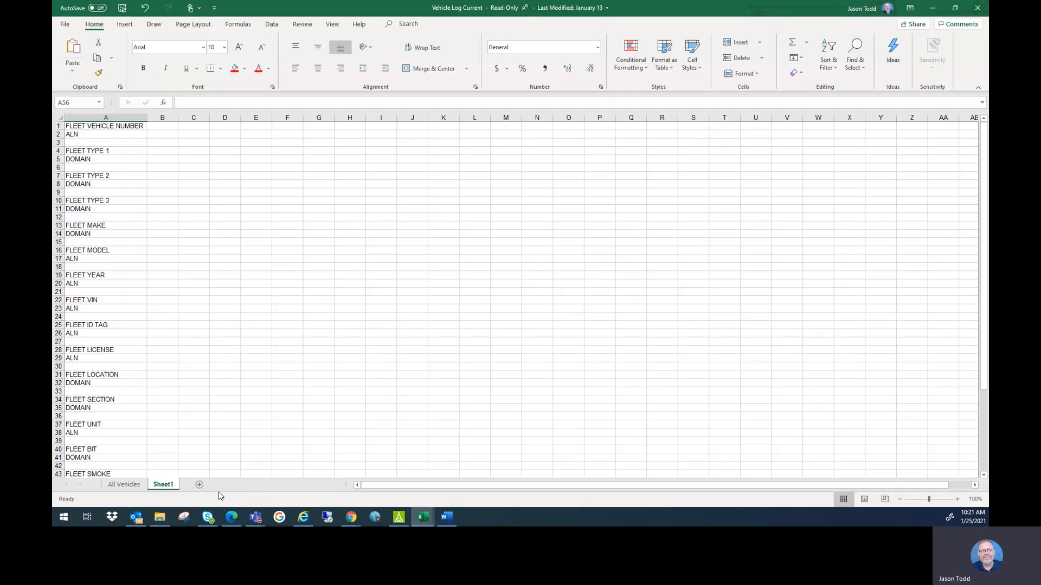
{"action": "left_click", "coordinate": [136, 484]}
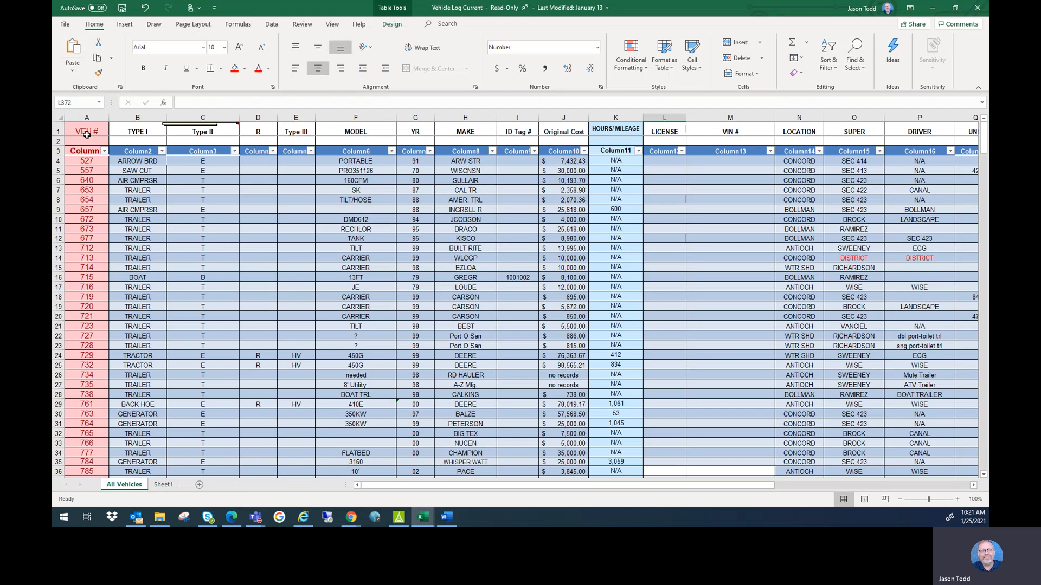
{"action": "left_click", "coordinate": [163, 485]}
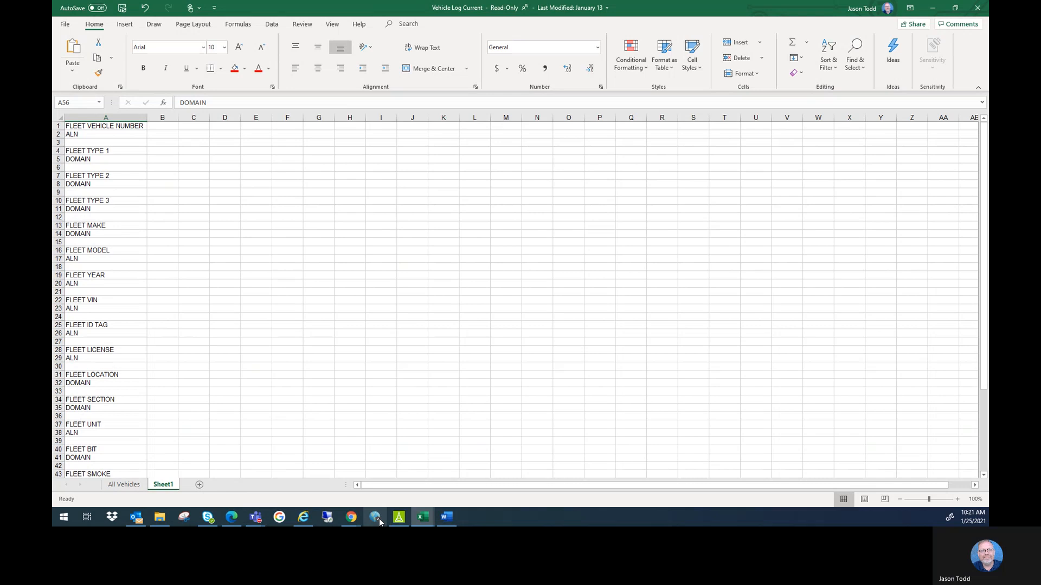
{"action": "left_click", "coordinate": [942, 8]}
Add an attribute row FLEETVEHNUM to the FLEETSPEC classification in Maximo and accept it as a new attribute.
{"action": "left_click", "coordinate": [389, 436]}
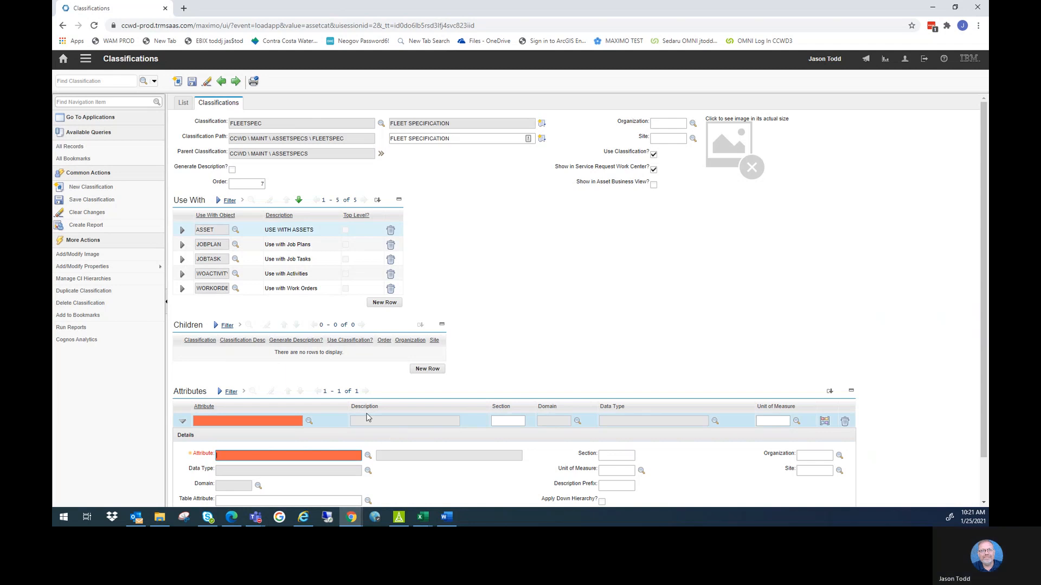
{"action": "type", "text": "FLEETVEHNUM"}
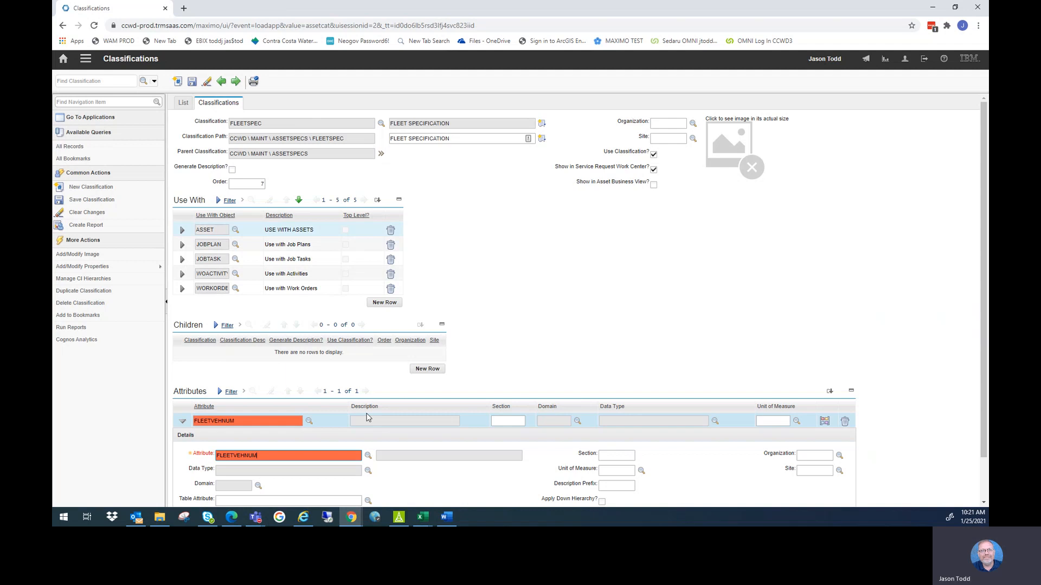
{"action": "key", "text": "Tab"}
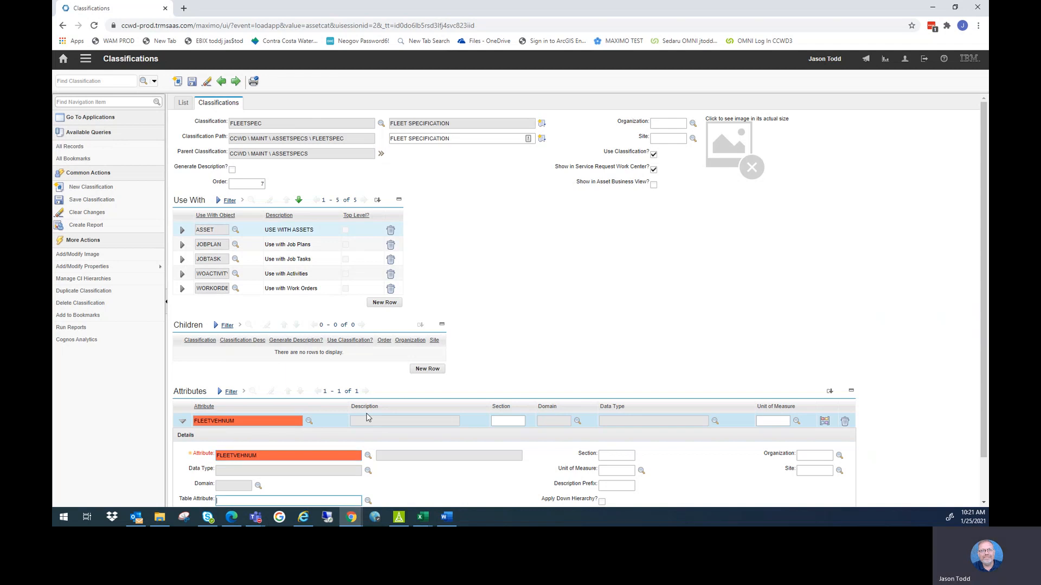
{"action": "scroll", "coordinate": [280, 468], "scroll_direction": "down", "scroll_amount": 1}
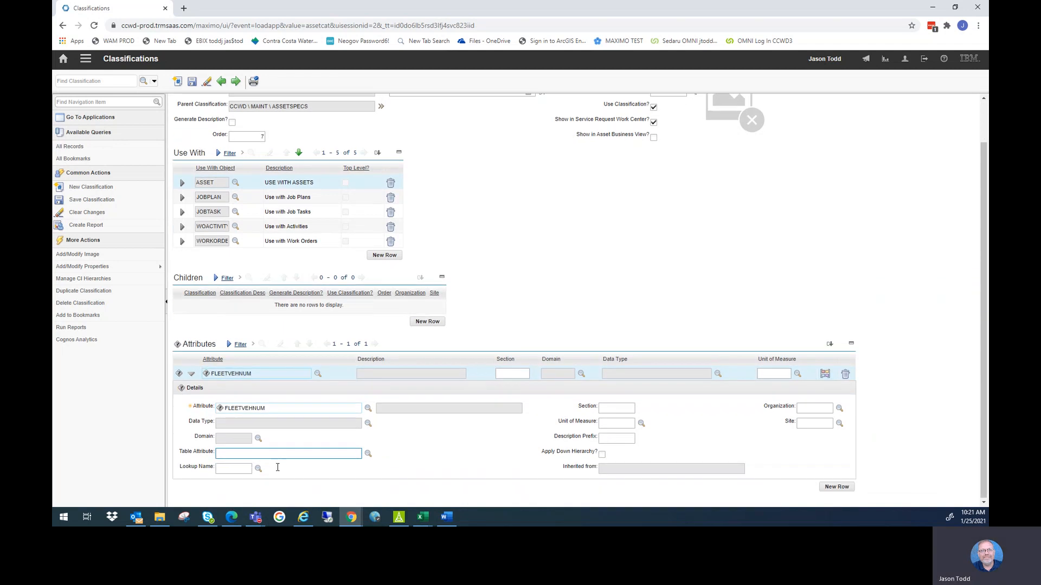
{"action": "left_click", "coordinate": [220, 411]}
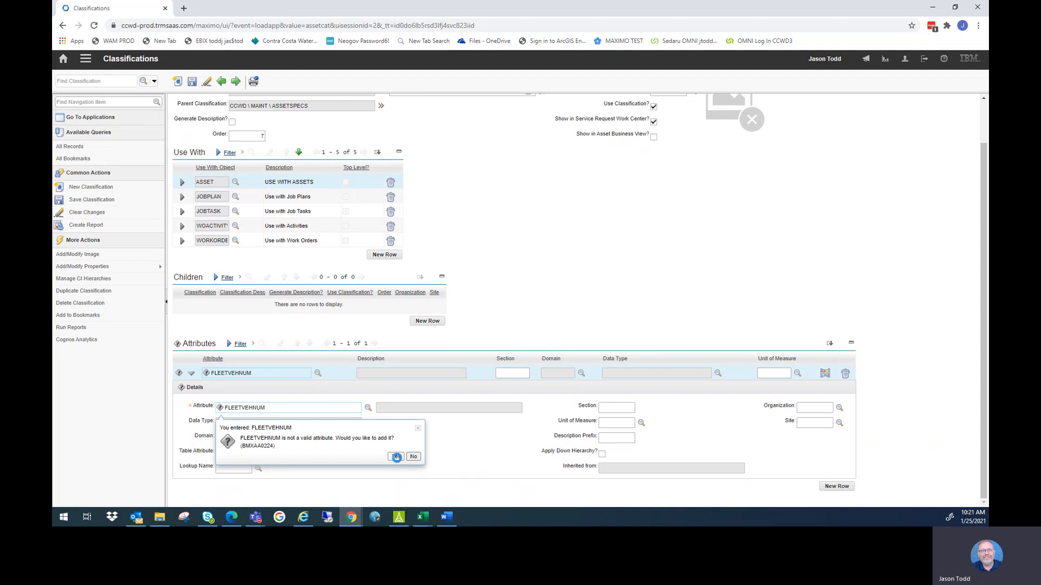
{"action": "left_click", "coordinate": [395, 457]}
Describe the FLEETVEHNUM attribute as "FLEET VEHICLE NUMBER", set its data type to ALN, and save the classification.
{"action": "left_click", "coordinate": [401, 412]}
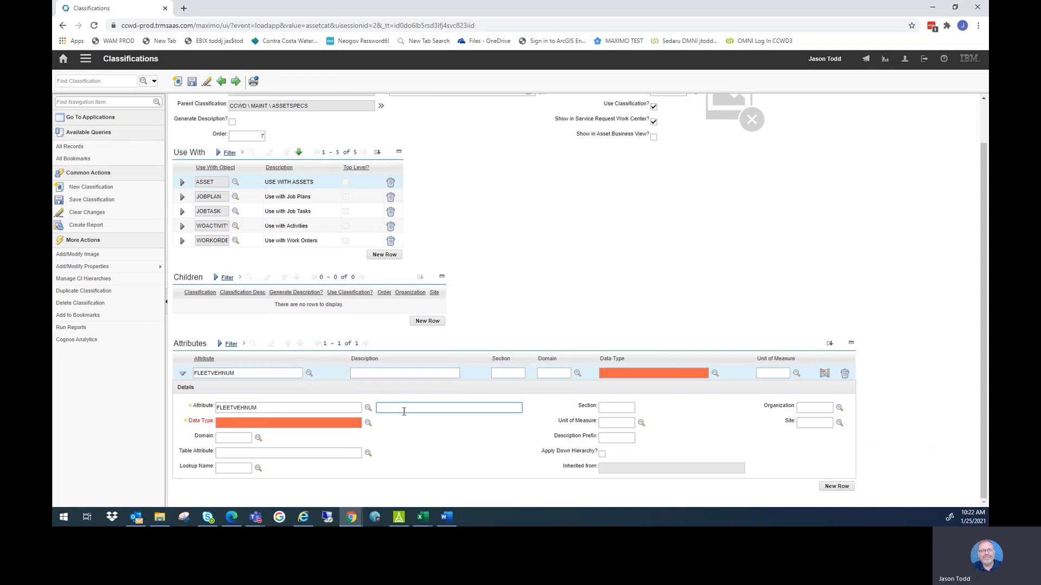
{"action": "type", "text": "FLEET VEHICLE NUMBER"}
{"action": "left_click", "coordinate": [293, 423]}
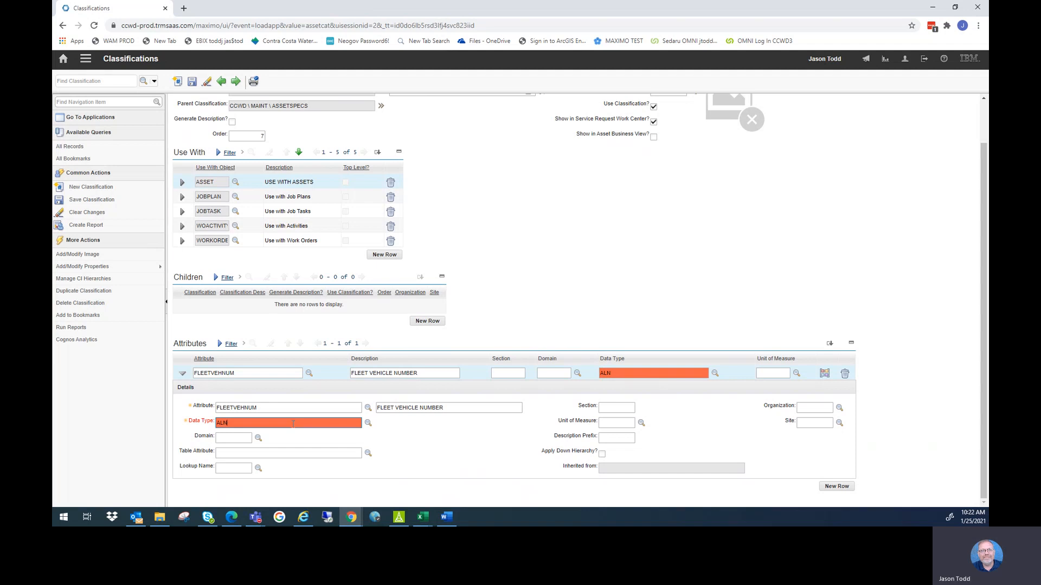
{"action": "left_click", "coordinate": [192, 81]}
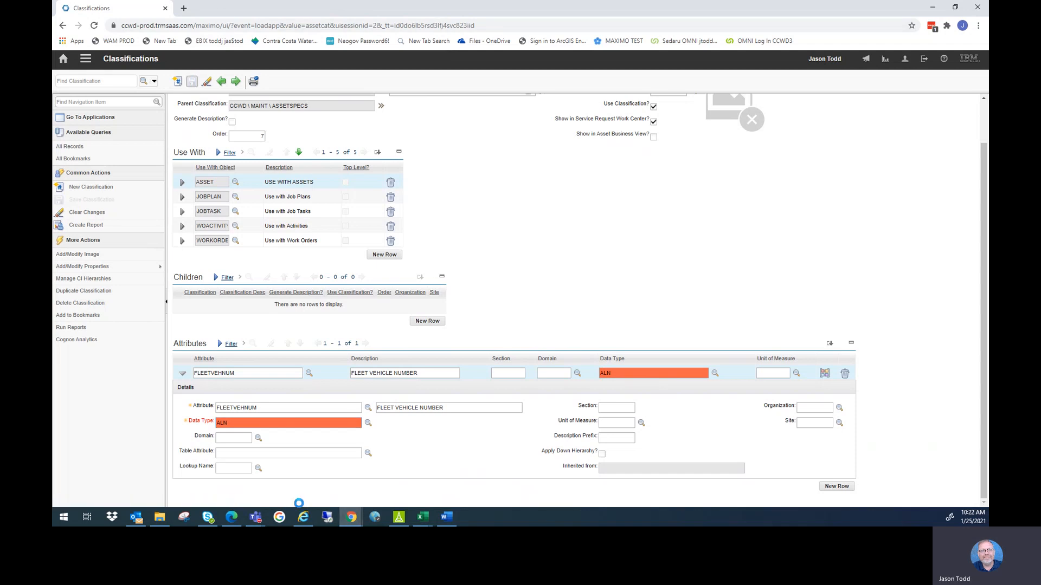
Check the attribute list on Sheet1 of Vehicle Log Current in Excel, and add FLEETTYPE1 to the Maximo classification as a new attribute.
{"action": "mouse_move", "coordinate": [423, 518]}
{"action": "left_click", "coordinate": [551, 486]}
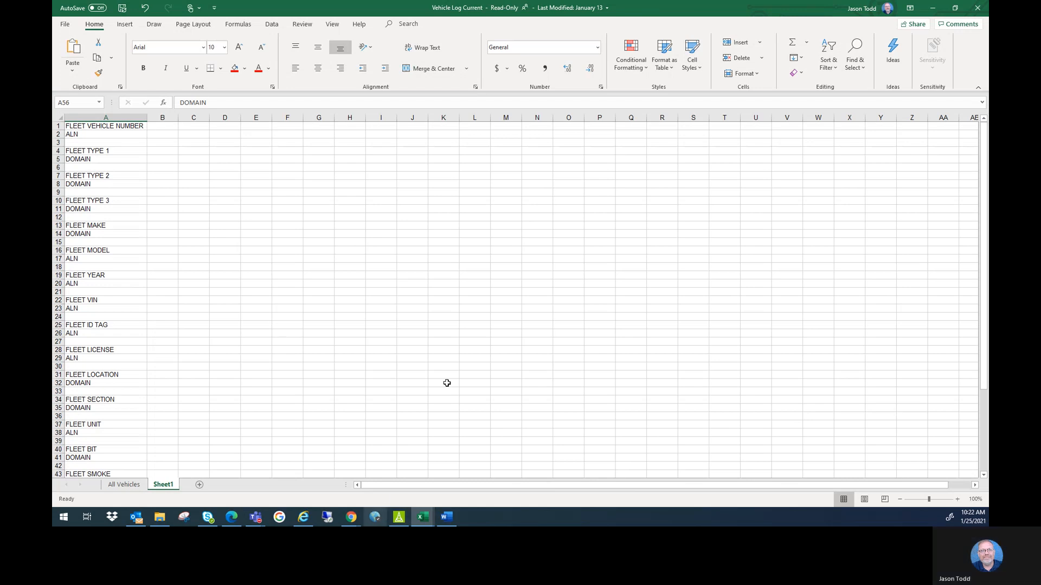
{"action": "left_click", "coordinate": [933, 8]}
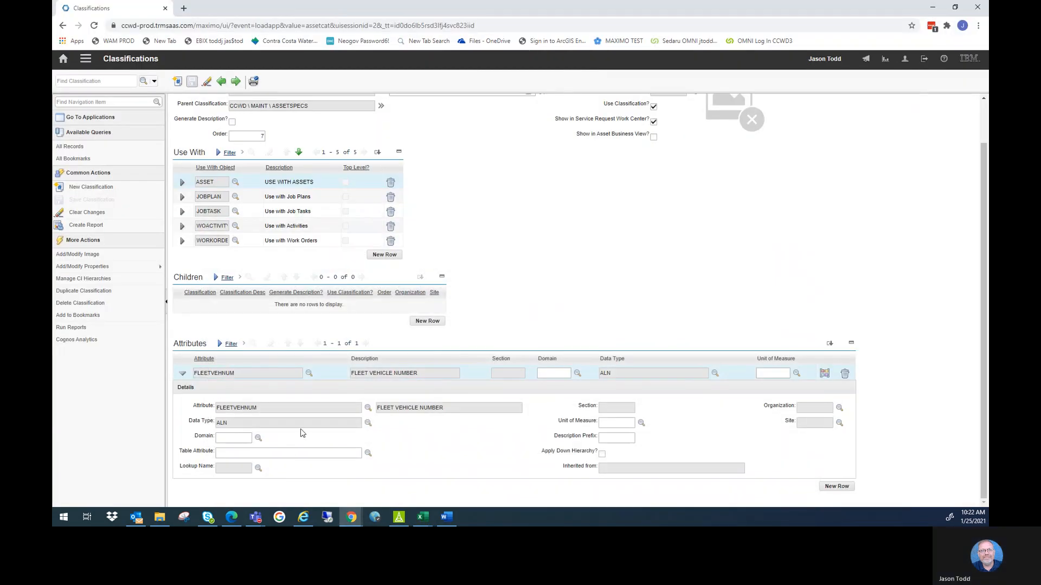
{"action": "left_click", "coordinate": [836, 486]}
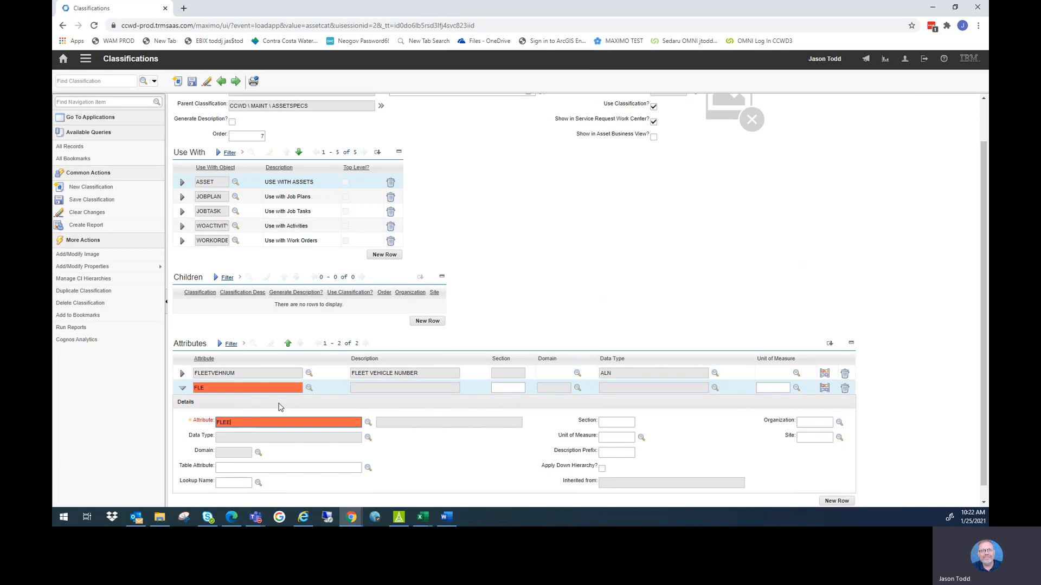
{"action": "key", "text": "BackSpace"}
{"action": "type", "text": "YPE"}
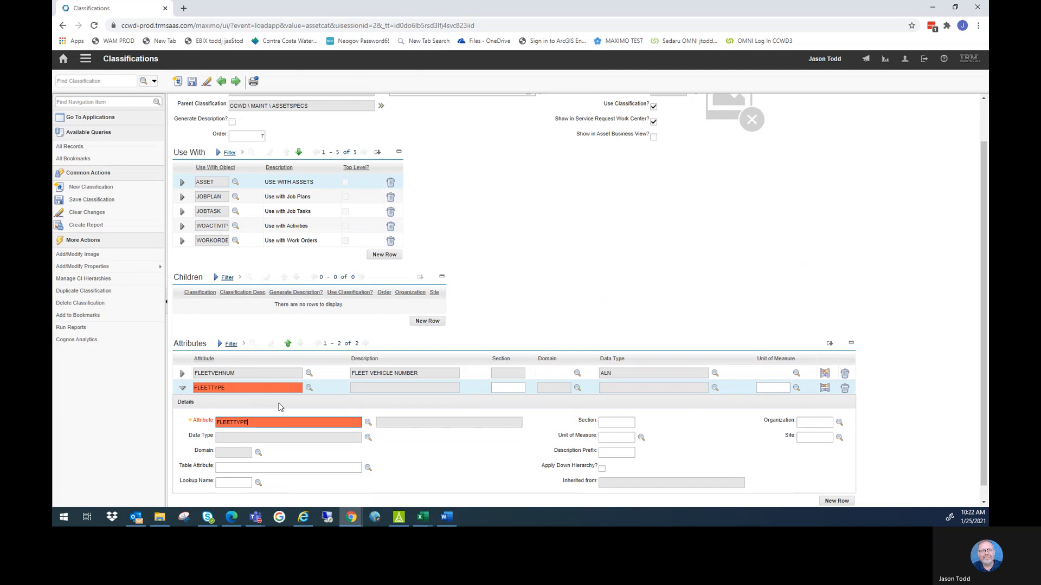
{"action": "type", "text": "1"}
{"action": "key", "text": "Tab"}
{"action": "left_click", "coordinate": [221, 425]}
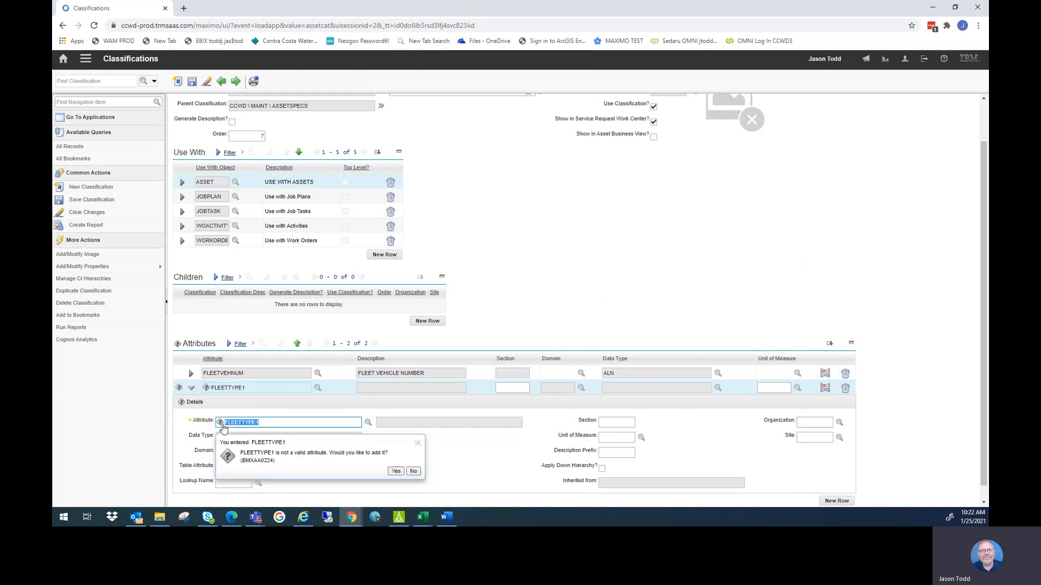
{"action": "left_click", "coordinate": [395, 471]}
Describe the FLEETTYPE1 attribute as "FLEET TYPE 1" and set its data type to ALN.
{"action": "left_click", "coordinate": [398, 422]}
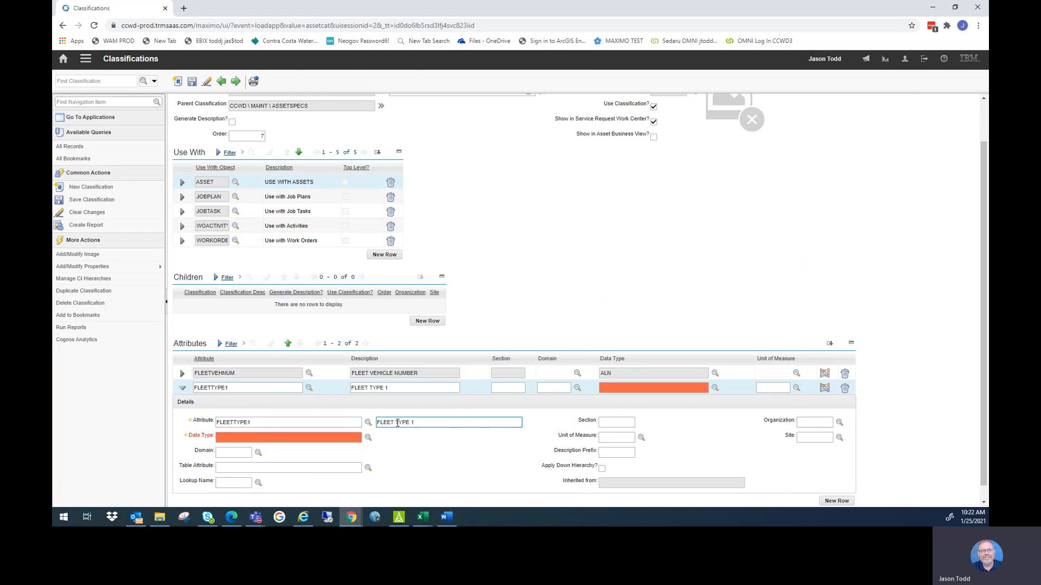
{"action": "left_click", "coordinate": [318, 438]}
{"action": "type", "text": "ALN"}
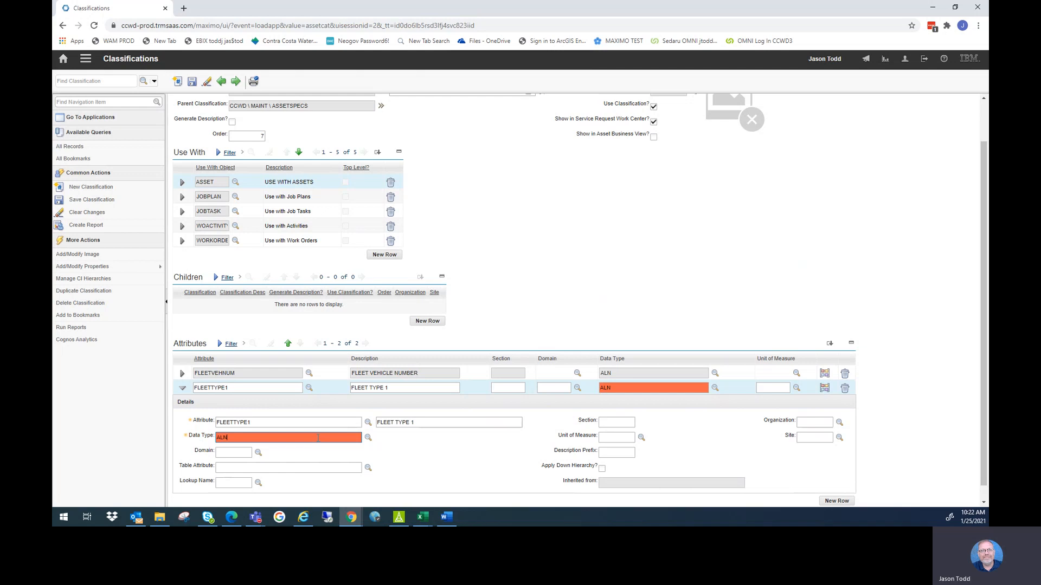
Filter the domains by the description FLEET, assign CCWD_FLEETTYPE1 to the FLEETTYPE1 attribute, and save the classification.
{"action": "left_click", "coordinate": [258, 452]}
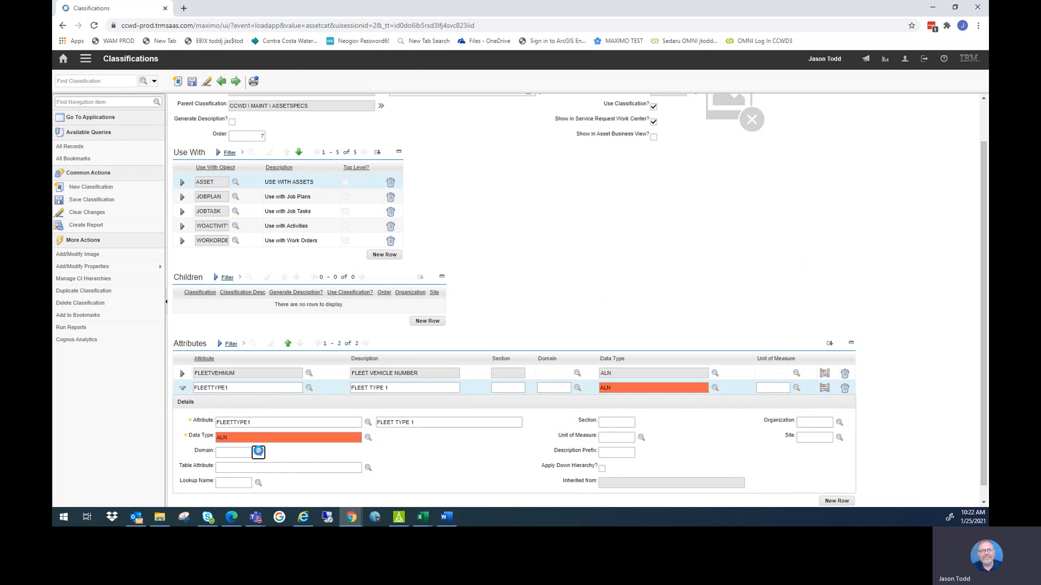
{"action": "left_click", "coordinate": [500, 152]}
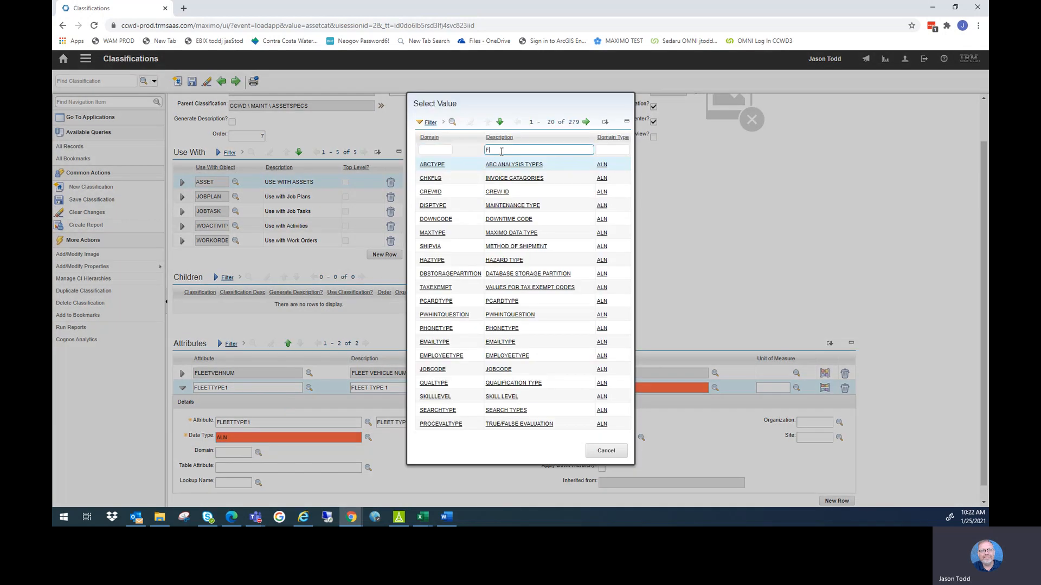
{"action": "type", "text": "FLEET"}
{"action": "key", "text": "Return"}
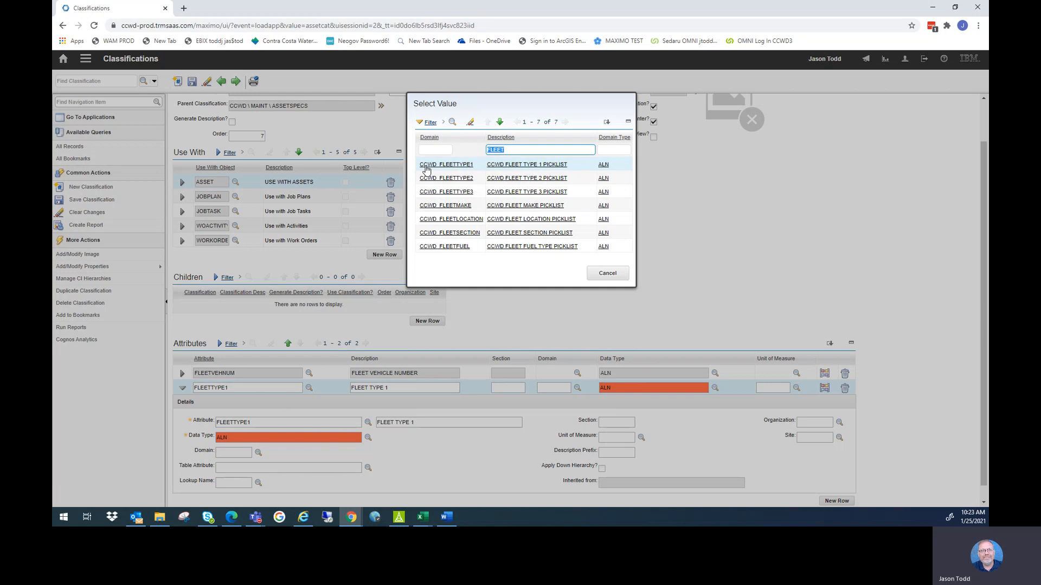
{"action": "left_click", "coordinate": [458, 165]}
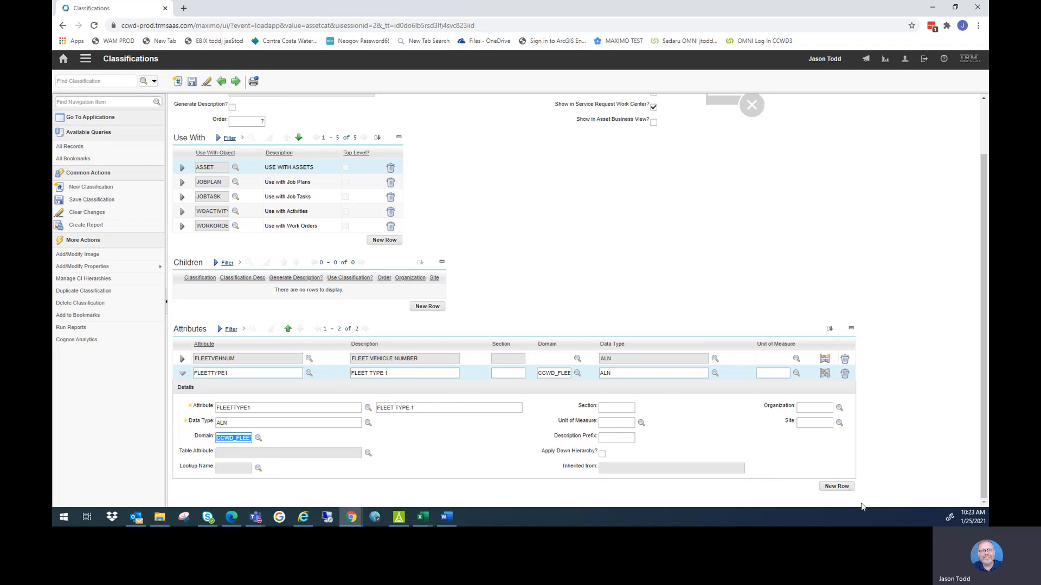
{"action": "left_click", "coordinate": [192, 82]}
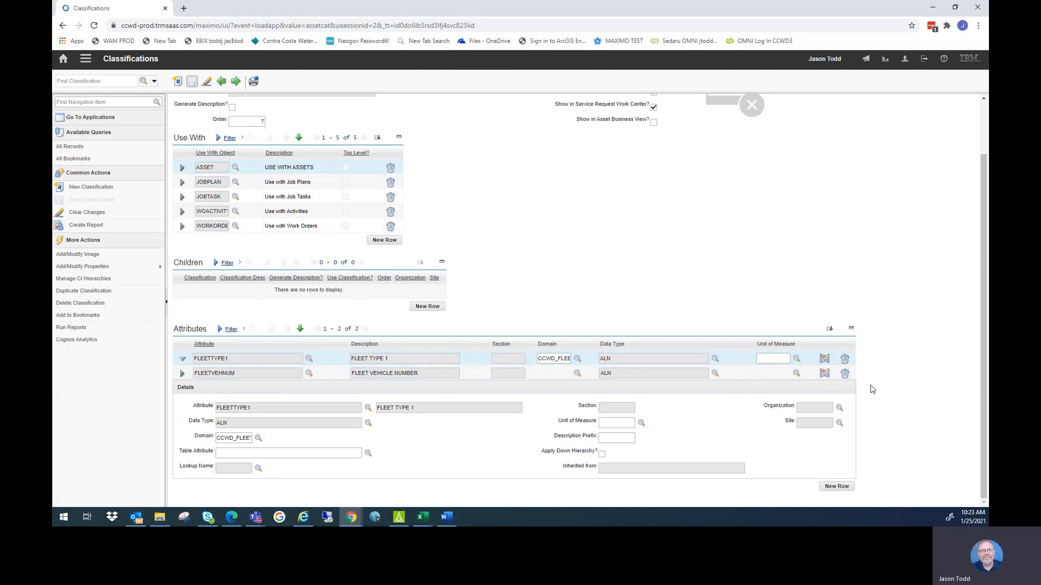
Review the object sequence numbers of the FLEETTYPE1 and FLEETVEHNUM attributes without changing them.
{"action": "left_click", "coordinate": [827, 360]}
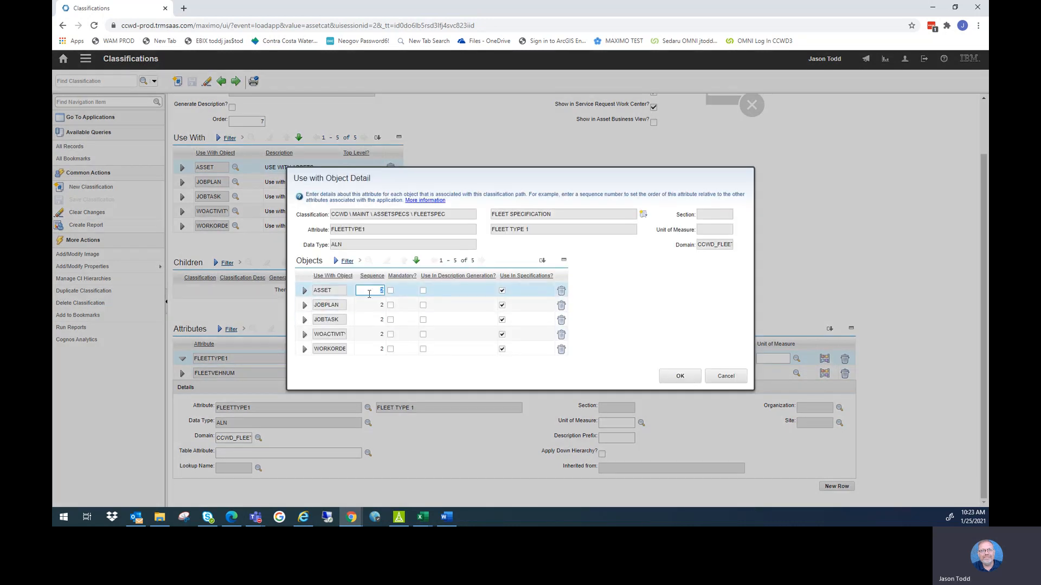
{"action": "left_click", "coordinate": [370, 289]}
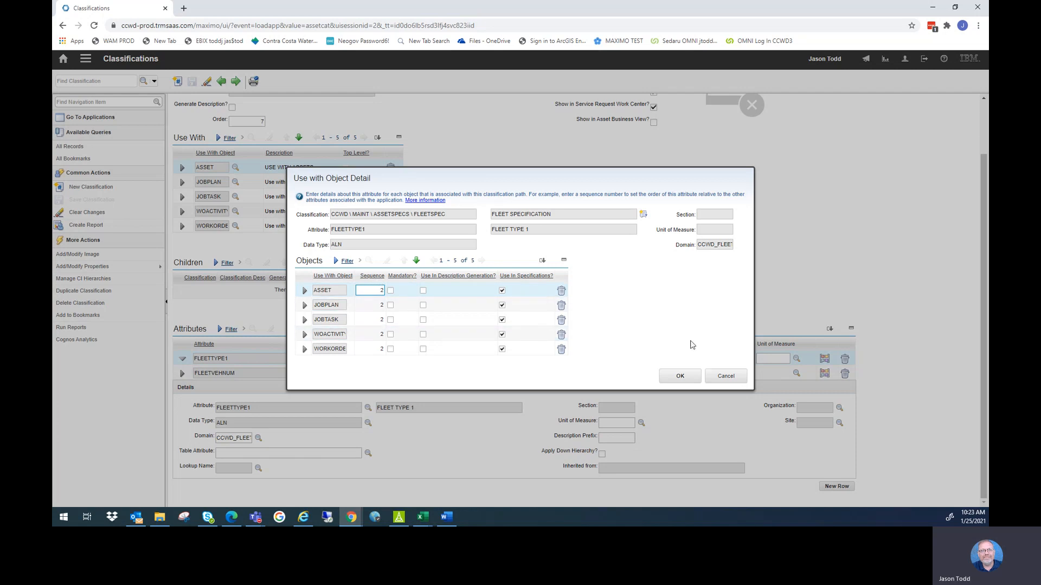
{"action": "left_click", "coordinate": [723, 378]}
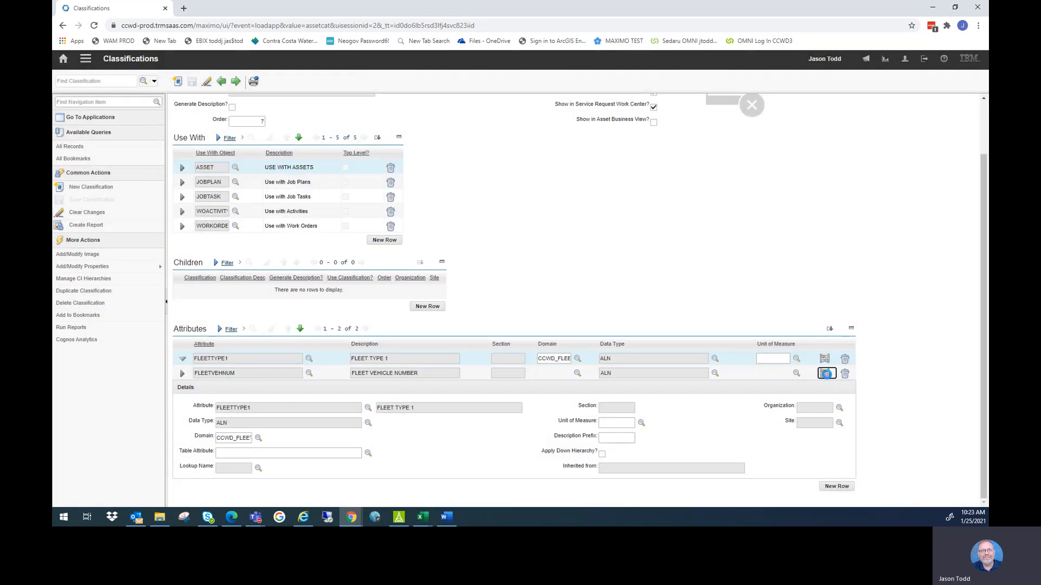
{"action": "left_click", "coordinate": [824, 374]}
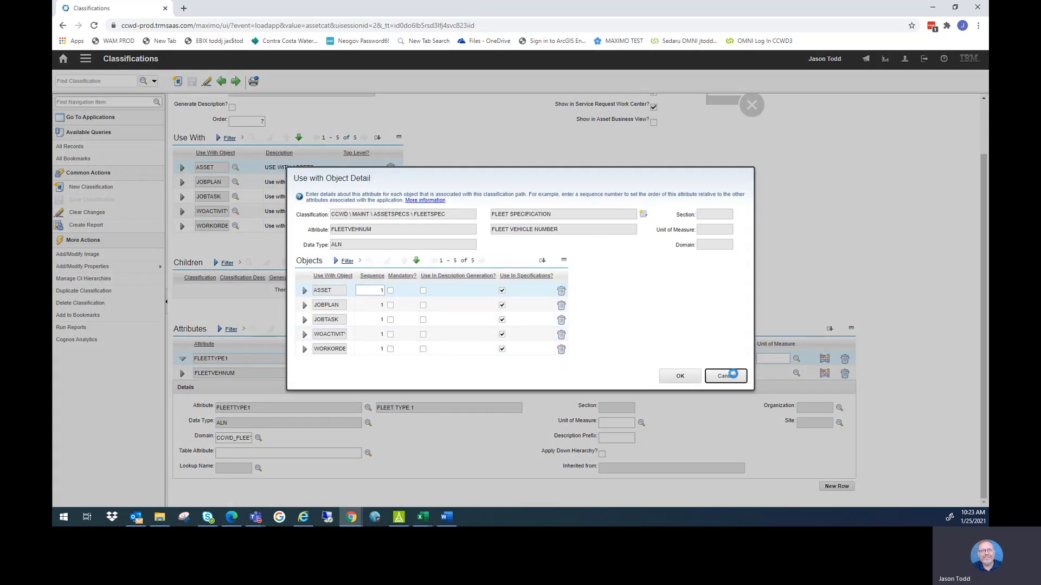
{"action": "left_click", "coordinate": [732, 374]}
Switch to Sedaru Fieldforce, examine the order of the specification fields for the pump 1 motor, and return to Maximo.
{"action": "left_click", "coordinate": [399, 518]}
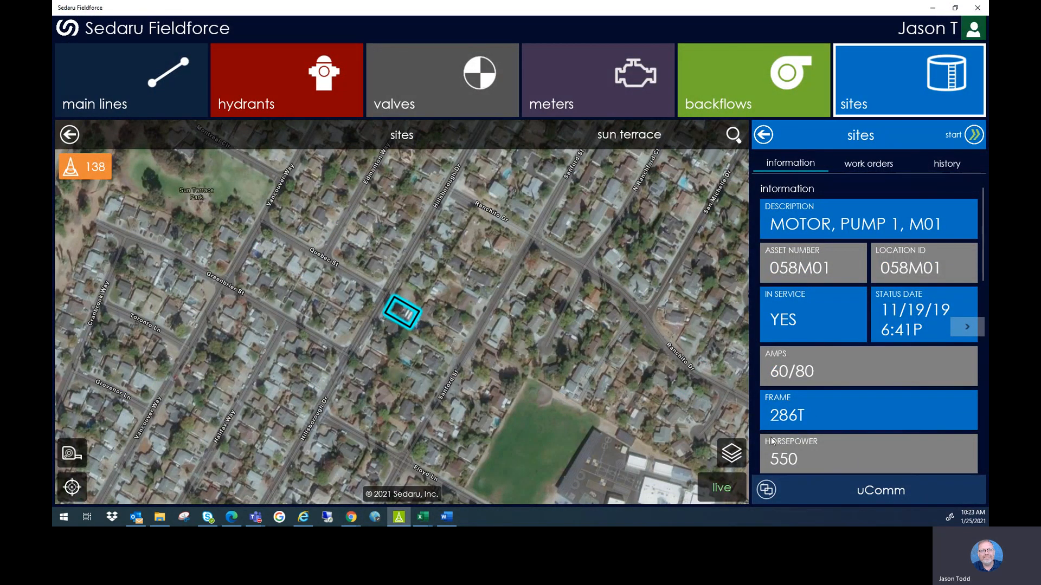
{"action": "scroll", "coordinate": [813, 374], "scroll_direction": "down", "scroll_amount": 3}
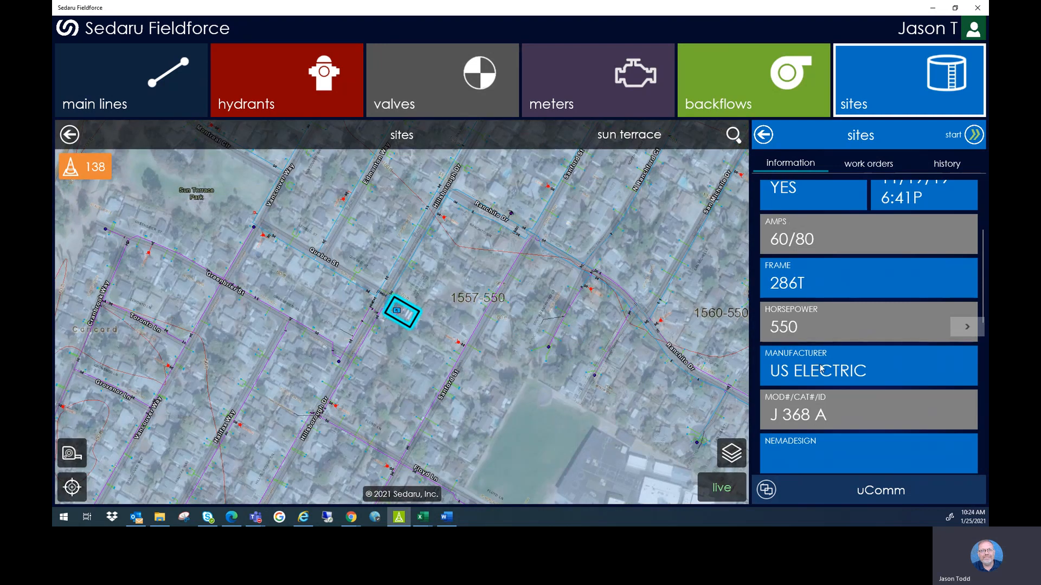
{"action": "scroll", "coordinate": [824, 407], "scroll_direction": "down", "scroll_amount": 3}
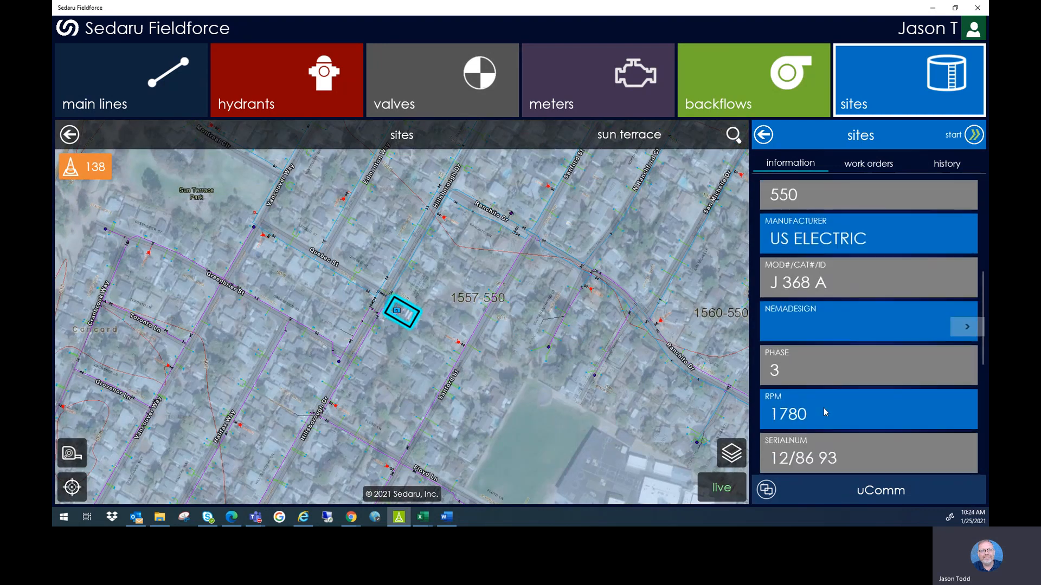
{"action": "scroll", "coordinate": [824, 408], "scroll_direction": "up", "scroll_amount": 6}
{"action": "left_click", "coordinate": [763, 135]}
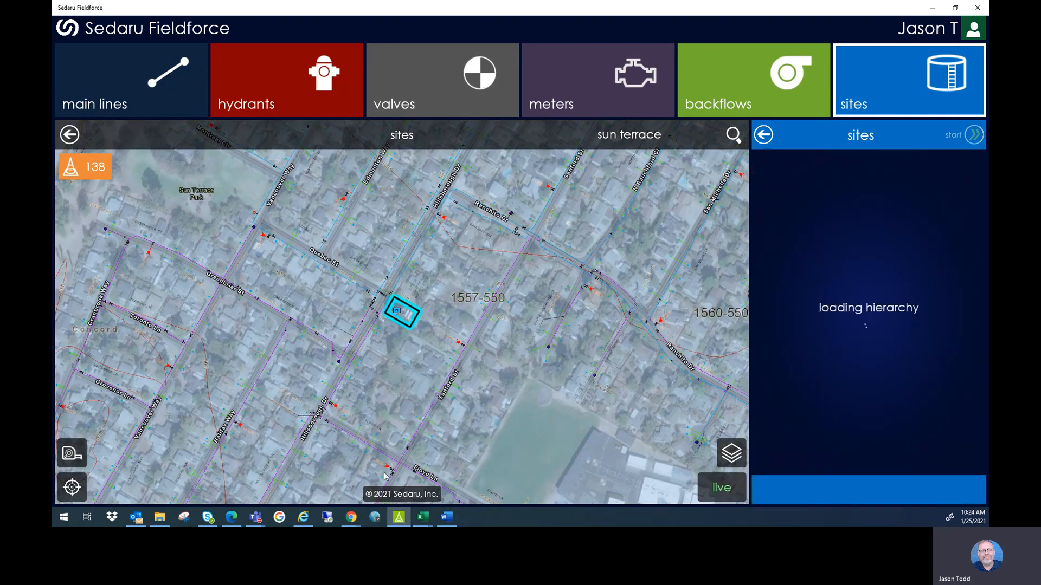
{"action": "left_click", "coordinate": [932, 8]}
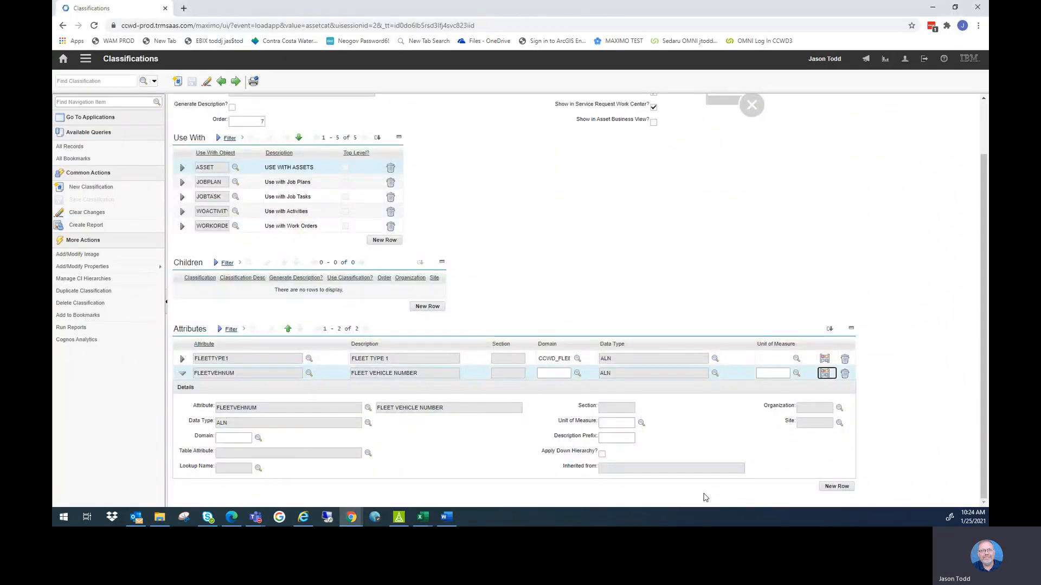
Check the attribute list in the Vehicle Log Current workbook, and add FLEETTYPE2 to the Maximo classification as a new attribute.
{"action": "mouse_move", "coordinate": [421, 519]}
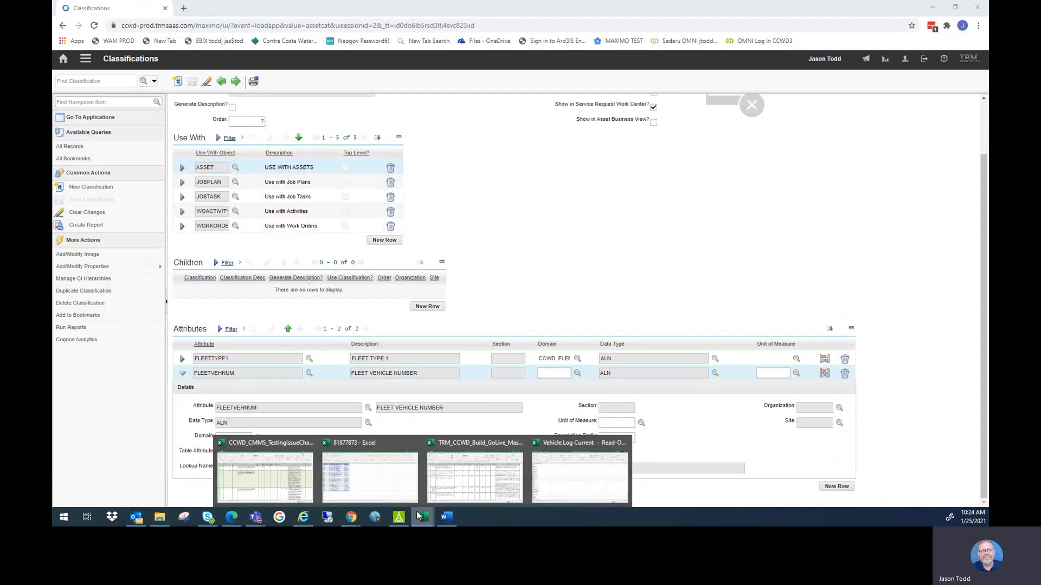
{"action": "left_click", "coordinate": [558, 477]}
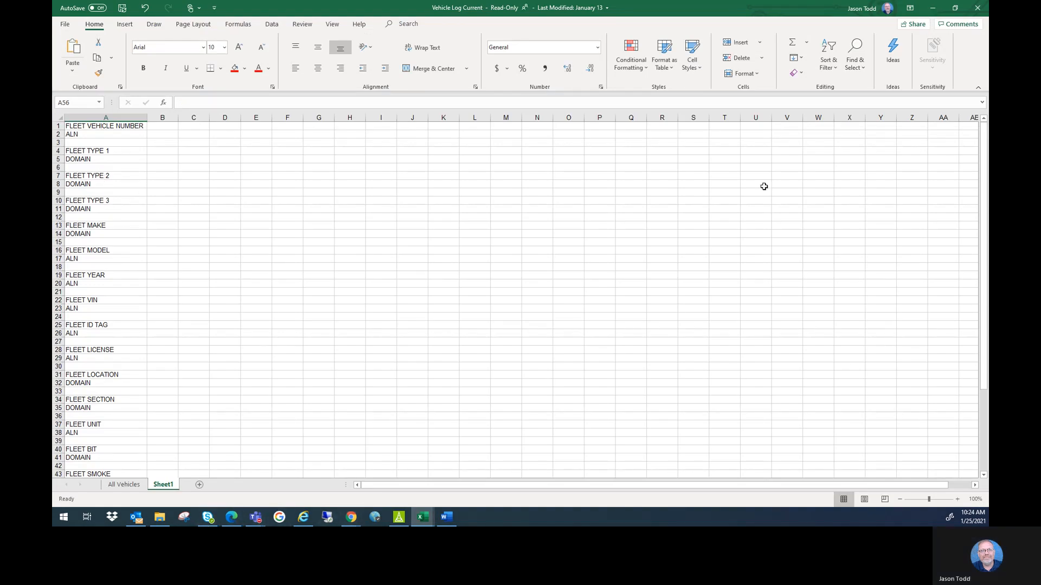
{"action": "left_click", "coordinate": [937, 12]}
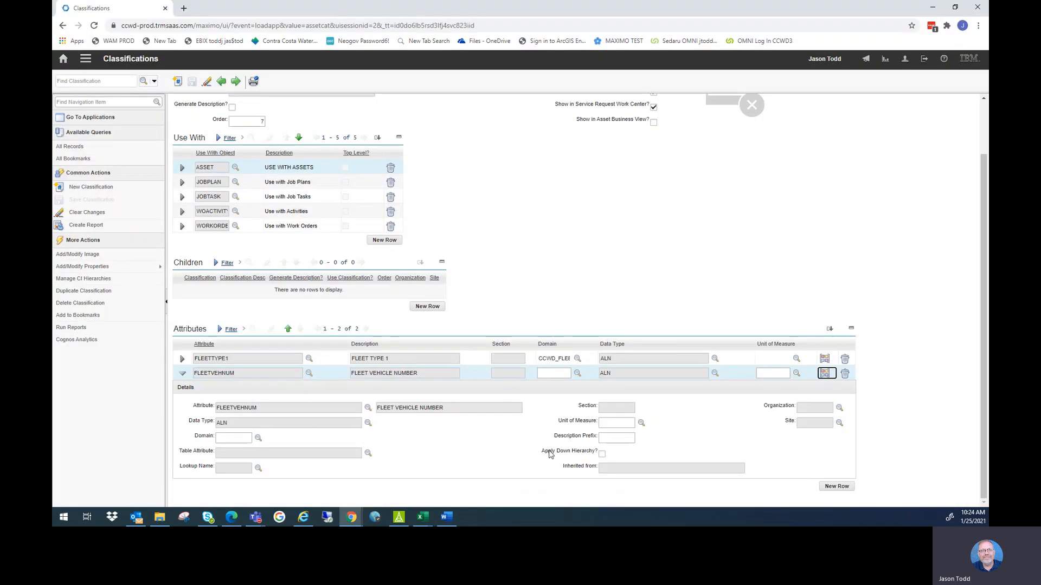
{"action": "left_click", "coordinate": [837, 487]}
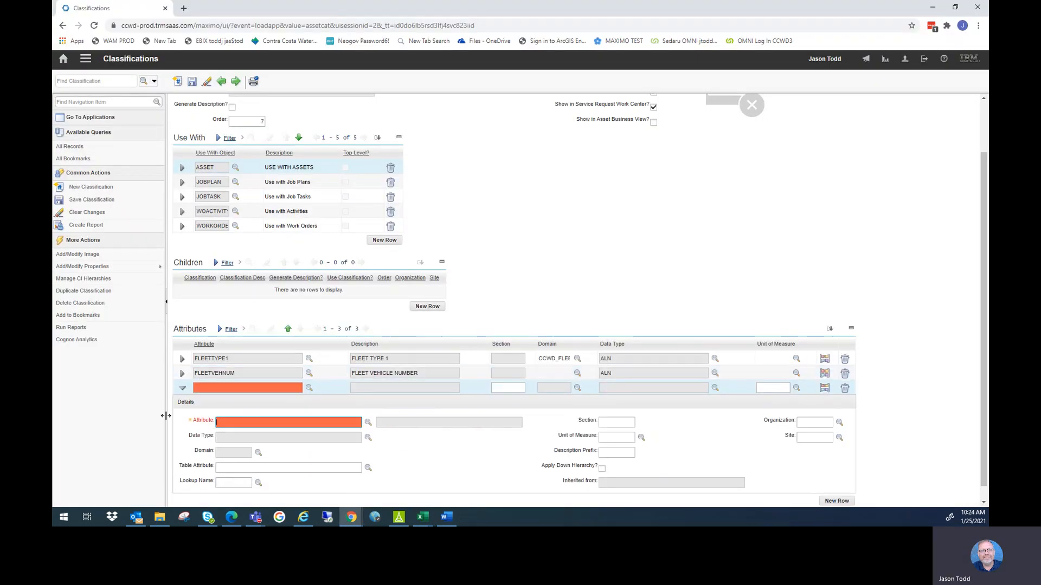
{"action": "type", "text": "FLEETTYPE2"}
{"action": "key", "text": "Tab"}
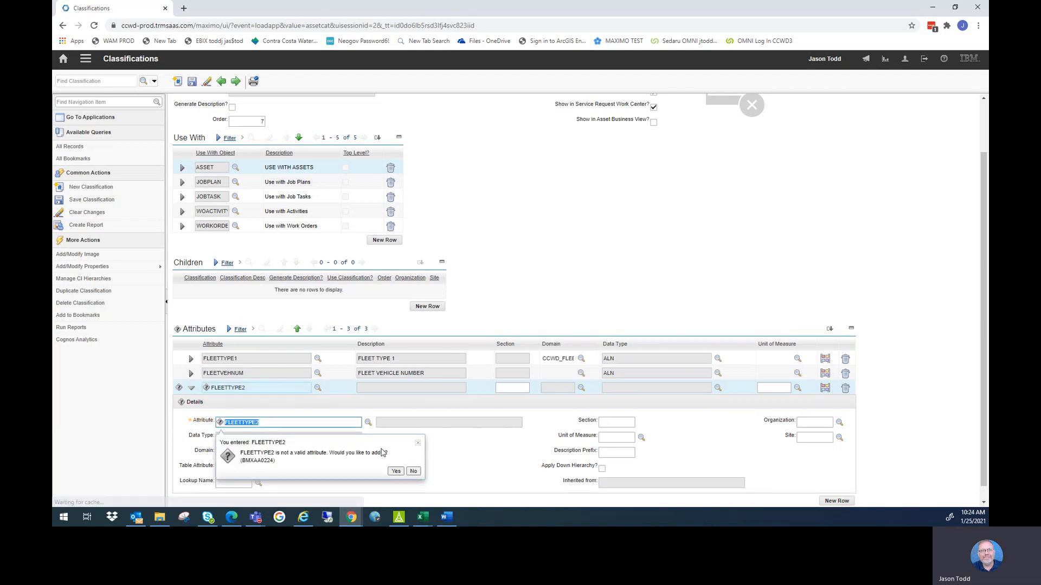
{"action": "left_click", "coordinate": [396, 471]}
Complete the FLEETTYPE2 attribute with description "FLEET TYPE 2", data type ALN and domain CCWD_FLEETTYPE2, and save the classification.
{"action": "left_click", "coordinate": [406, 423]}
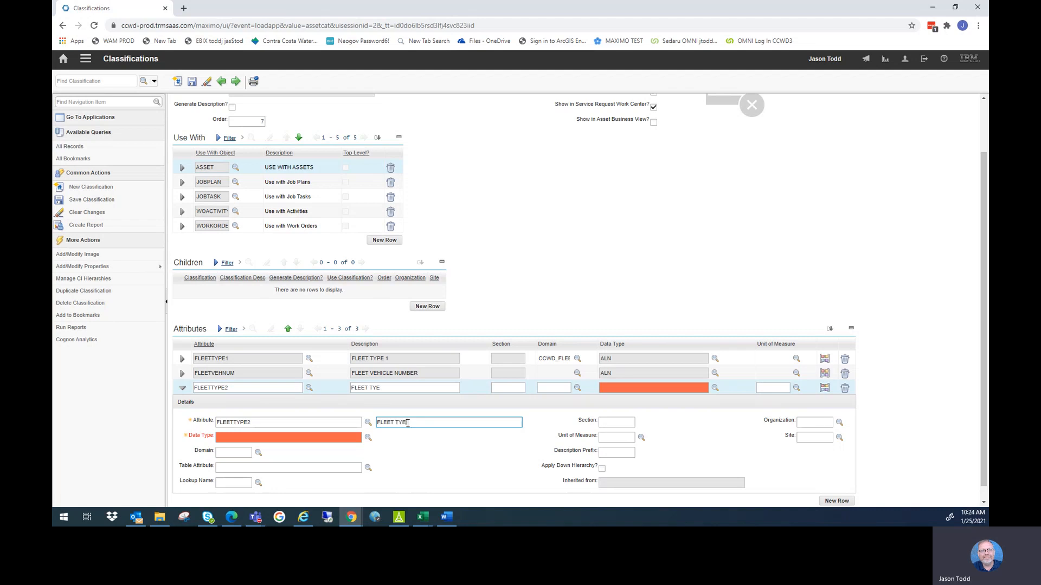
{"action": "left_click", "coordinate": [341, 437]}
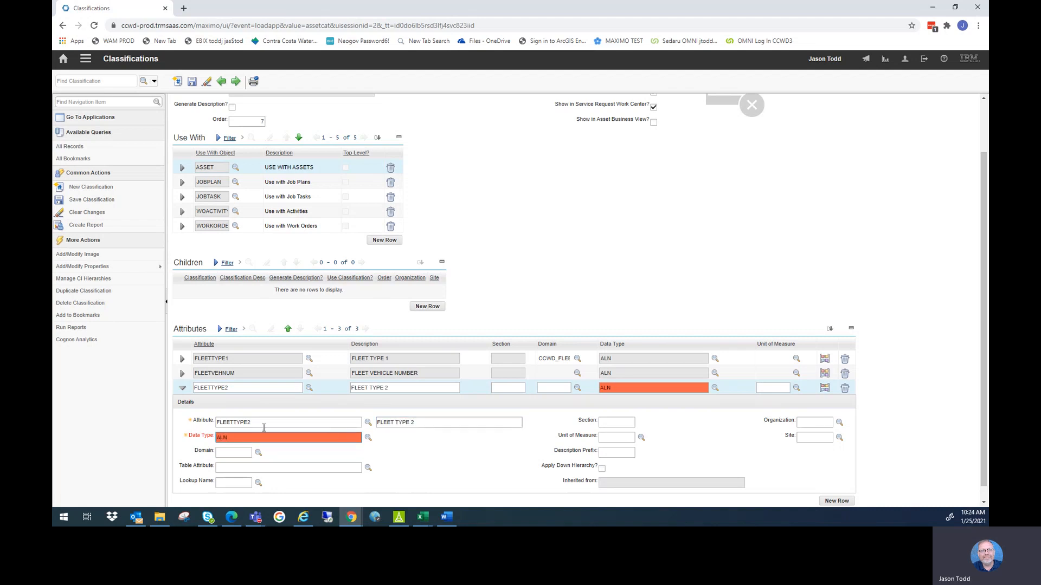
{"action": "left_click", "coordinate": [259, 453]}
{"action": "left_click", "coordinate": [495, 150]}
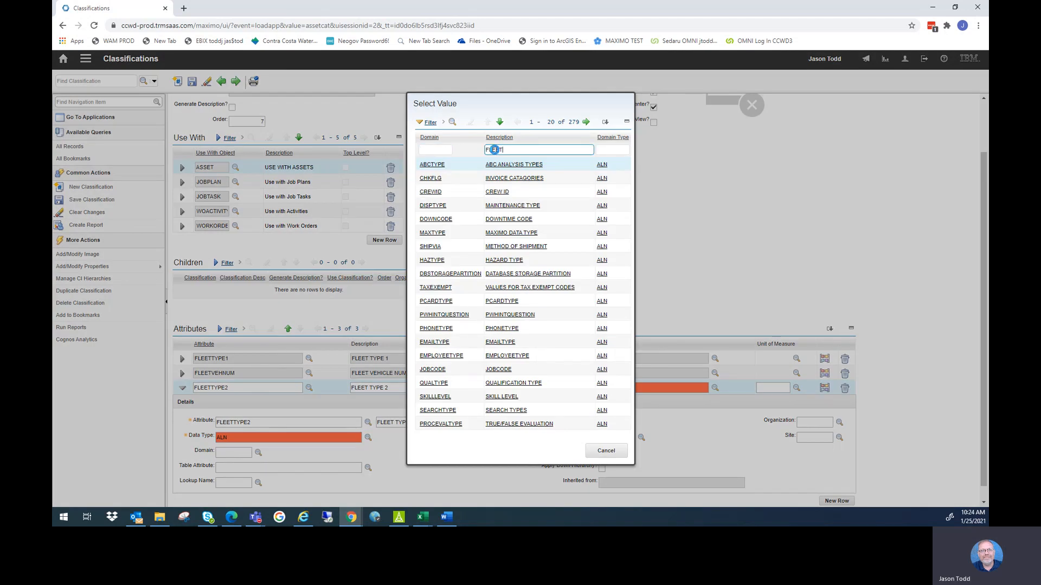
{"action": "key", "text": "Return"}
{"action": "left_click", "coordinate": [457, 177]}
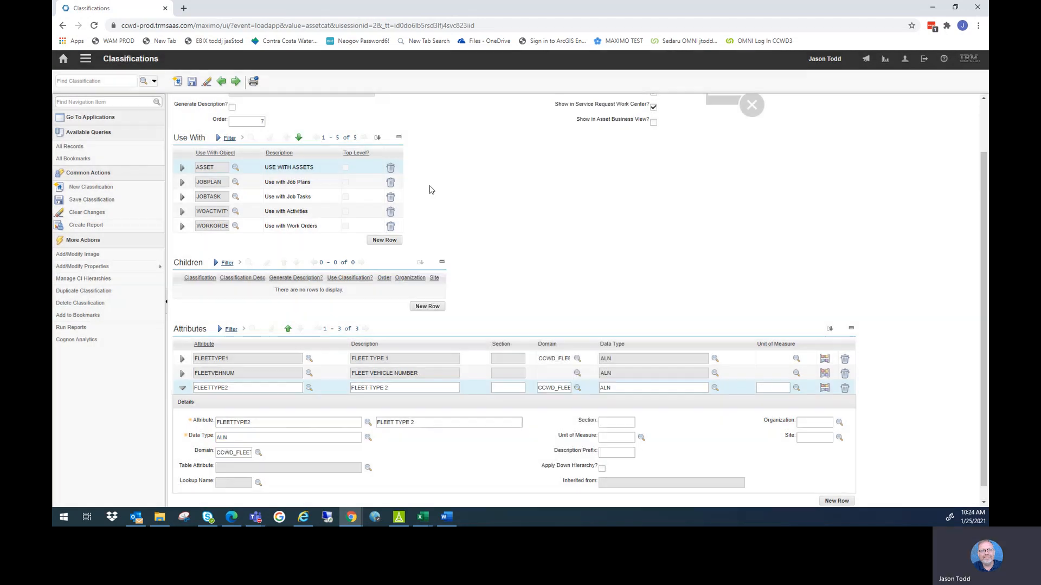
{"action": "left_click", "coordinate": [191, 82]}
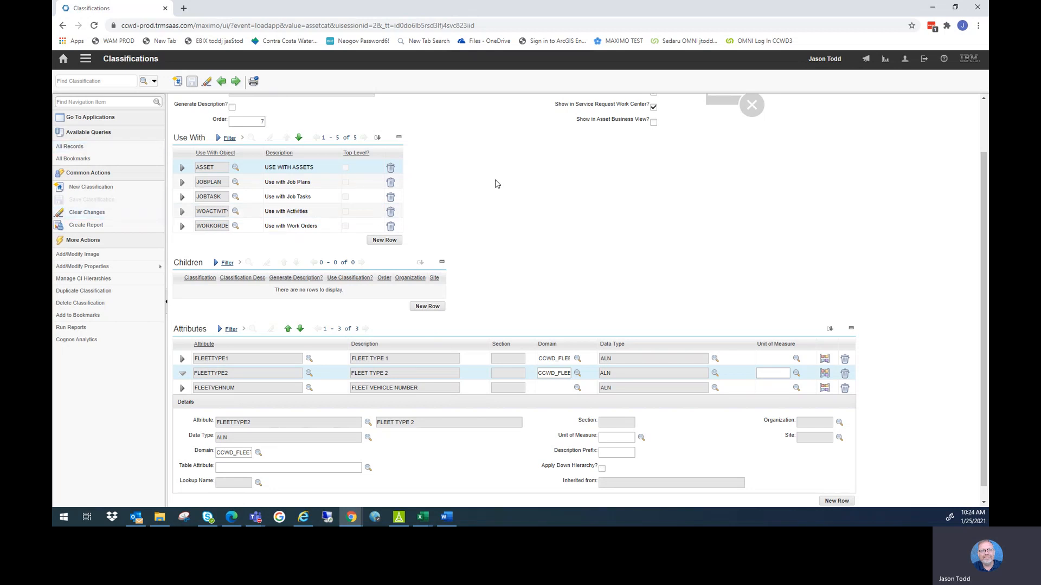
Add FLEETTYPE3 to the classification as a new attribute with description "FLEET TYPE 3" and data type ALN.
{"action": "scroll", "coordinate": [705, 368], "scroll_direction": "down", "scroll_amount": 1}
{"action": "left_click", "coordinate": [838, 486]}
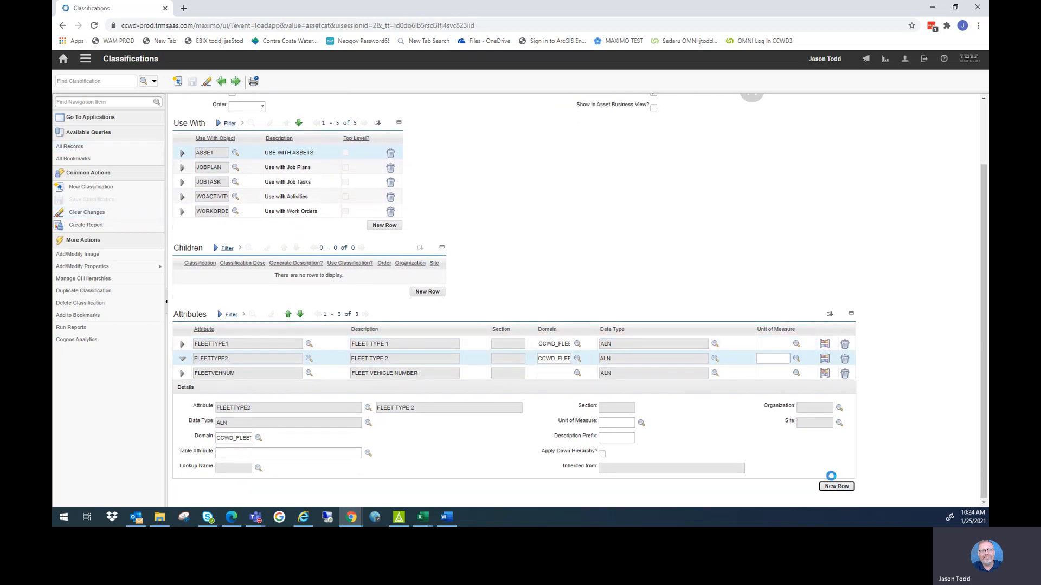
{"action": "type", "text": "F"}
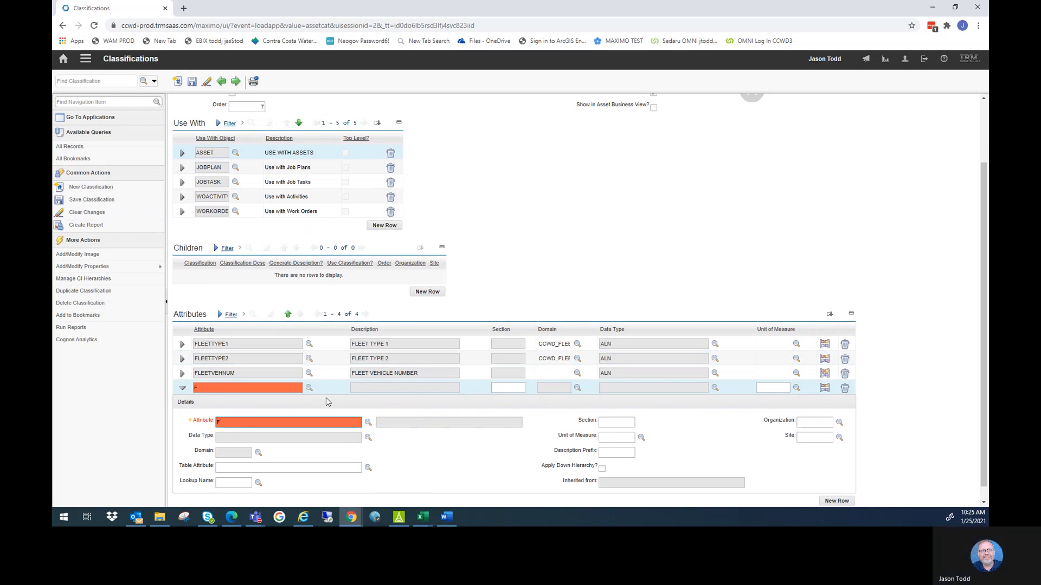
{"action": "type", "text": "LEETTYPE3"}
{"action": "key", "text": "Tab"}
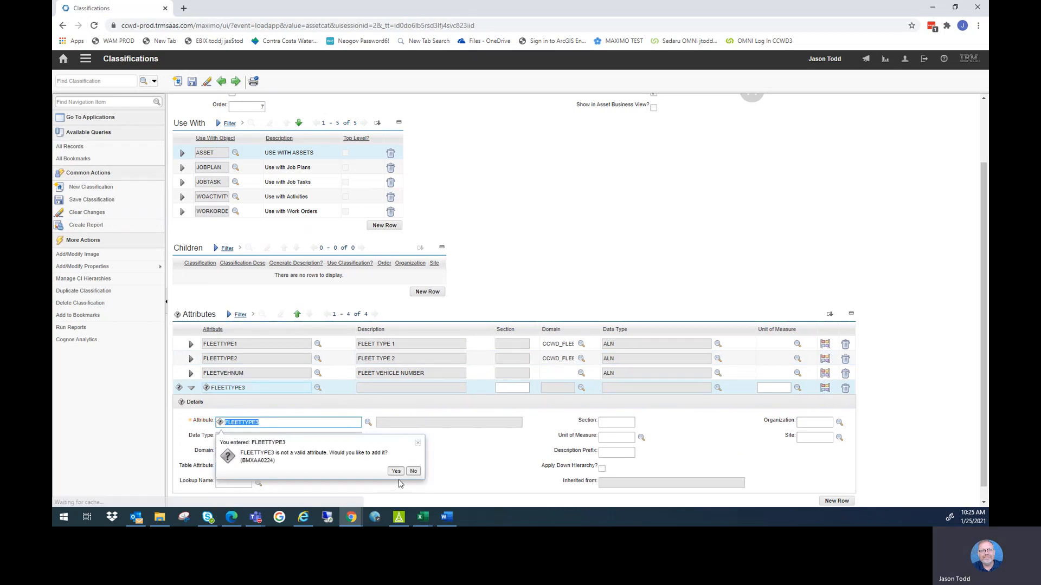
{"action": "left_click", "coordinate": [396, 471]}
{"action": "type", "text": "FL"}
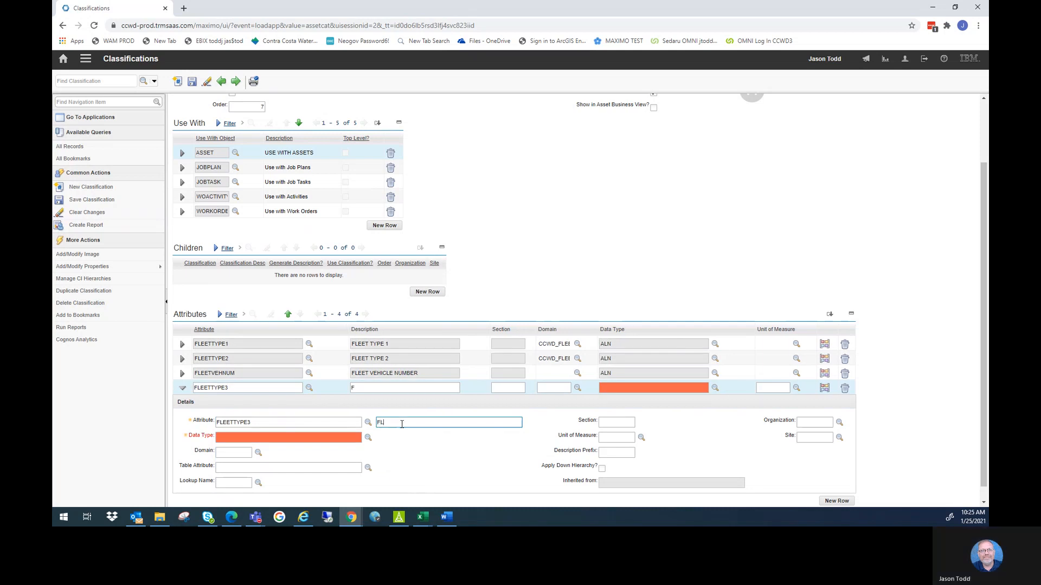
{"action": "type", "text": "EET TYPE 3"}
{"action": "left_click", "coordinate": [368, 437]}
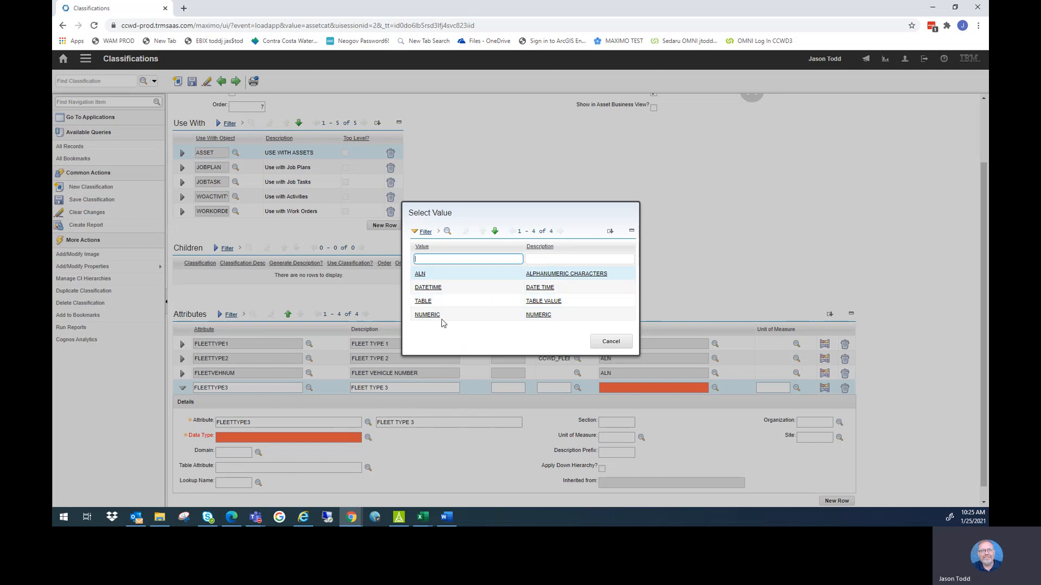
{"action": "left_click", "coordinate": [420, 273]}
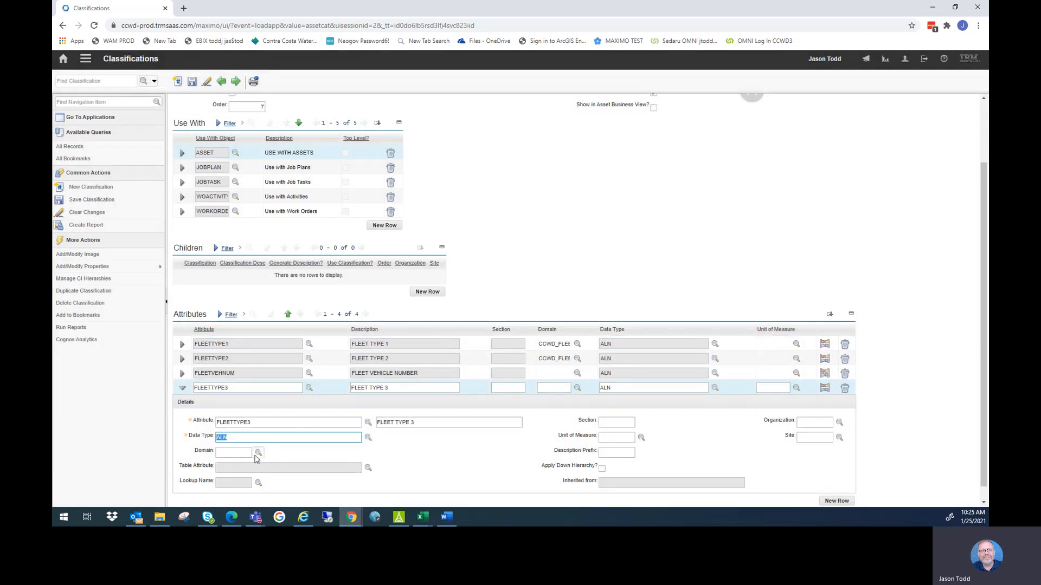
Assign the CCWD_FLEETTYPE3 domain to the FLEETTYPE3 attribute, finding it among the FLEET domains, and save the classification.
{"action": "left_click", "coordinate": [258, 452]}
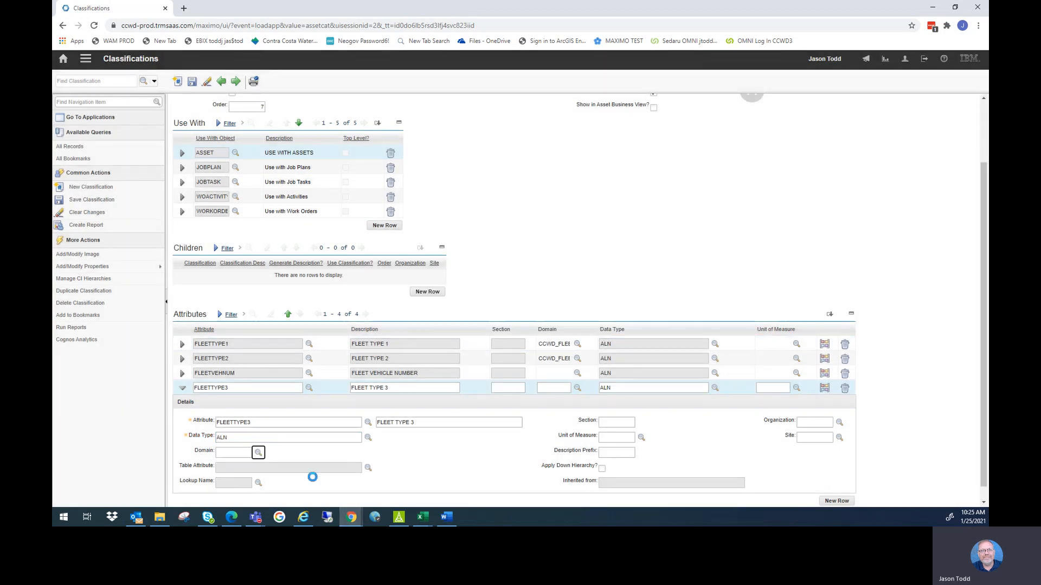
{"action": "left_click", "coordinate": [522, 148]}
{"action": "type", "text": "FLL=="}
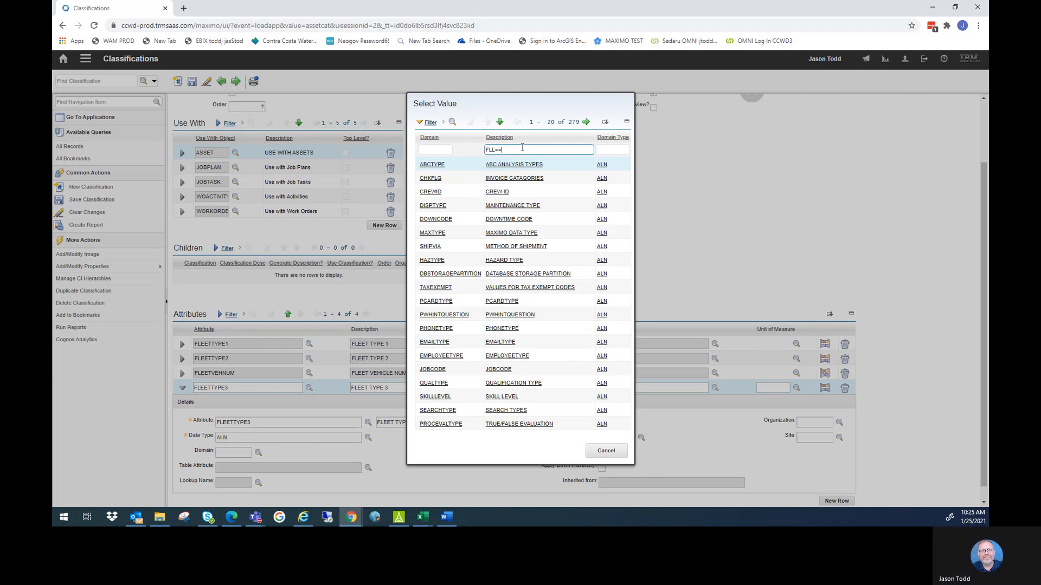
{"action": "key", "text": "BackSpace"}
{"action": "key", "text": "BackSpace"}
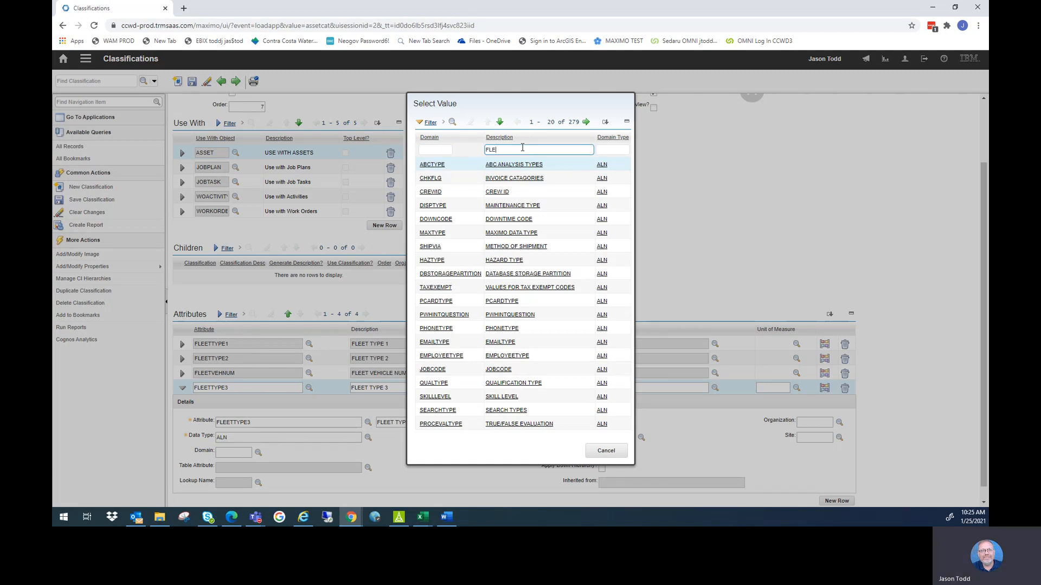
{"action": "type", "text": "ET"}
{"action": "key", "text": "Return"}
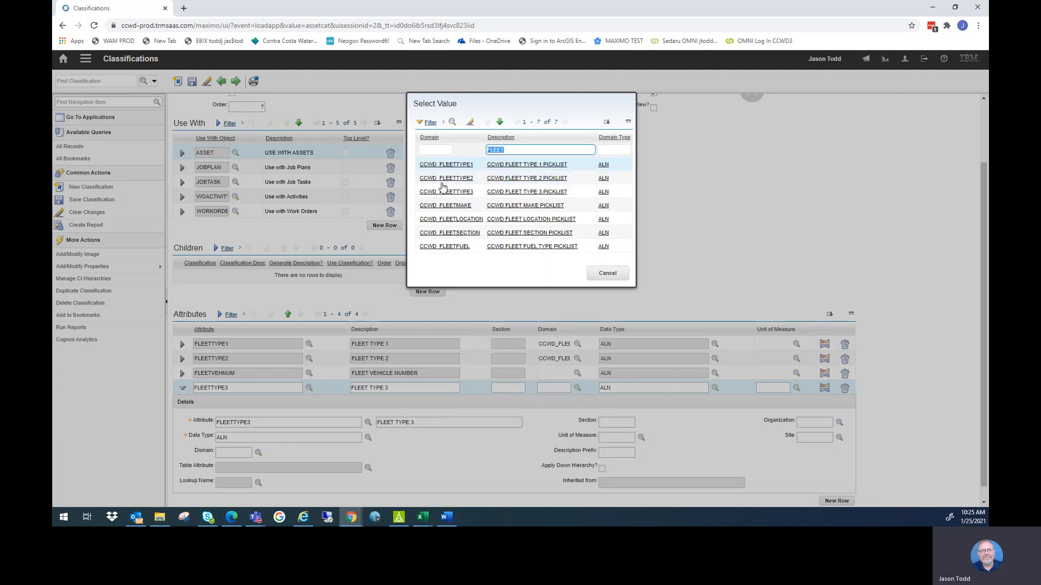
{"action": "left_click", "coordinate": [439, 195]}
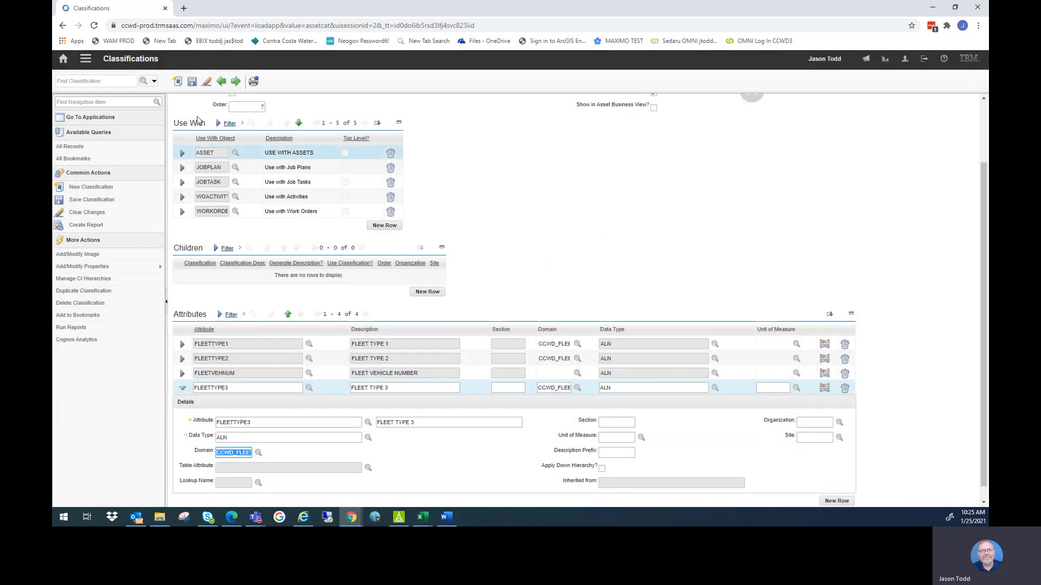
{"action": "left_click", "coordinate": [196, 86]}
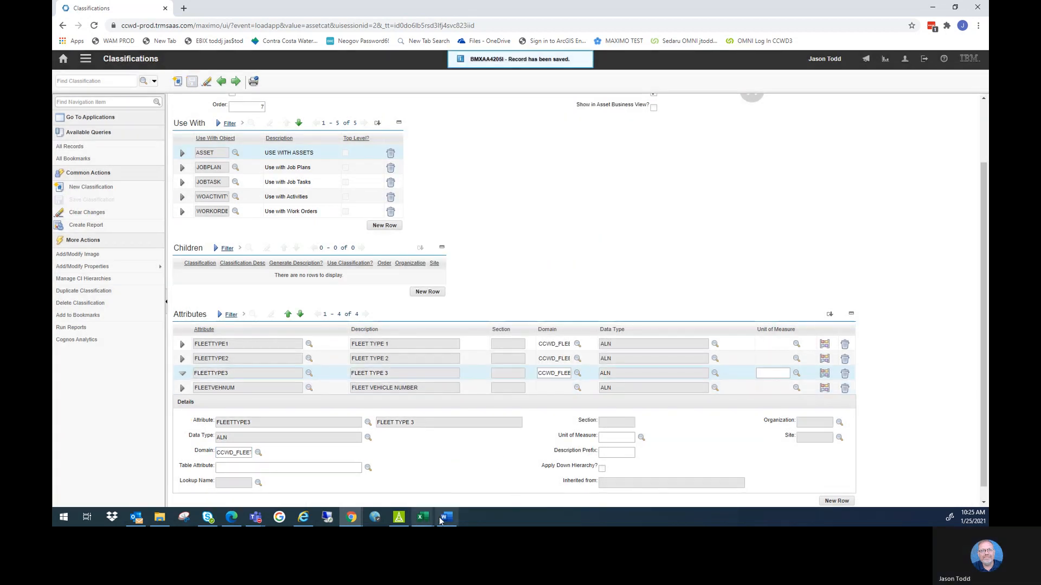
Switch to the Vehicle Log Current workbook in Excel, check the next attribute and its type, and return to the Maximo classification.
{"action": "mouse_move", "coordinate": [432, 514]}
{"action": "left_click", "coordinate": [579, 474]}
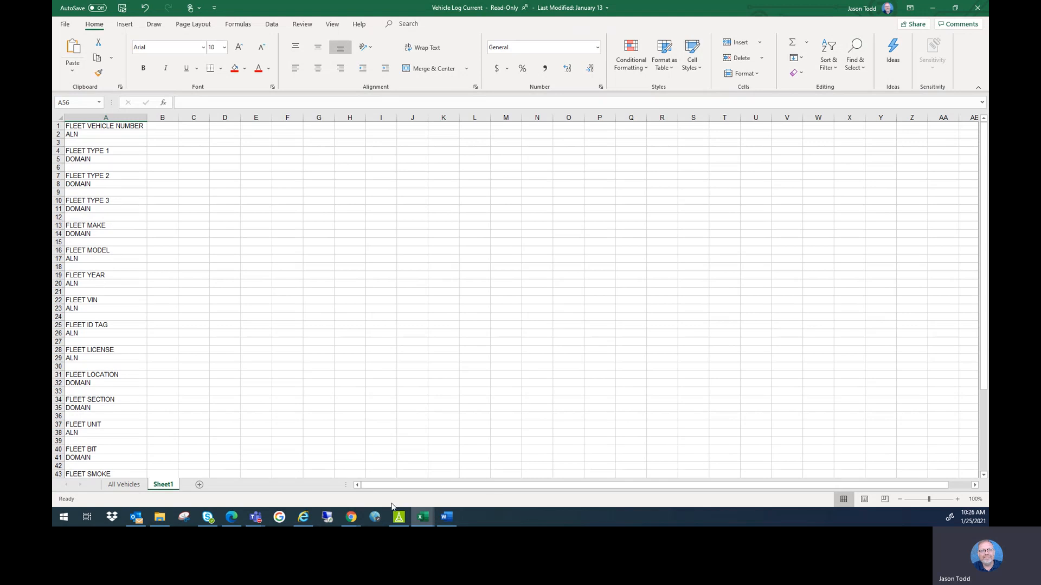
{"action": "mouse_move", "coordinate": [349, 519]}
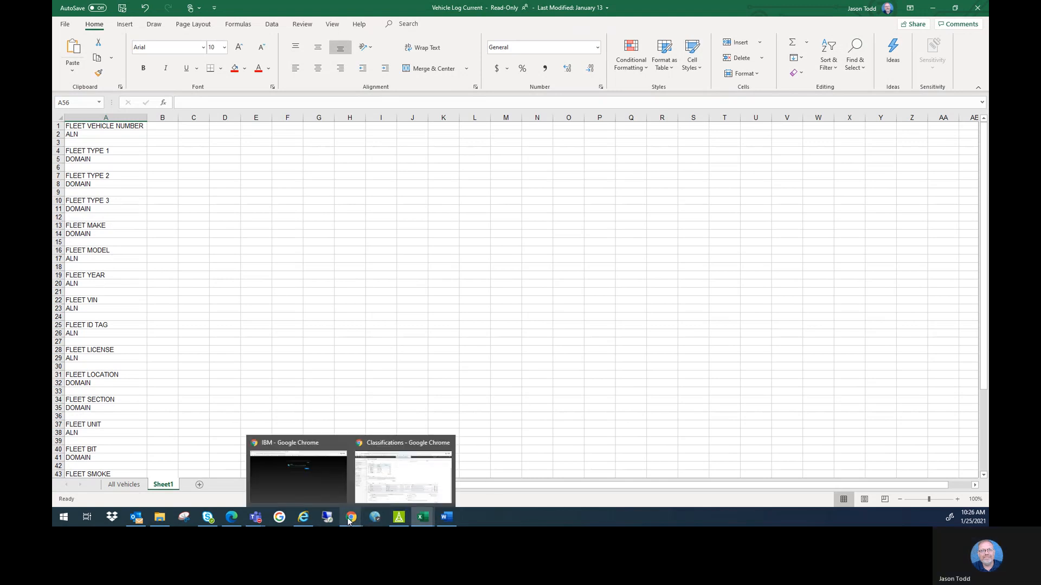
{"action": "left_click", "coordinate": [403, 472]}
Add FLEETMAKE to the classification as a new attribute with description "FLEET MAKE" and data type ALN.
{"action": "left_click", "coordinate": [835, 500]}
{"action": "type", "text": "FL"}
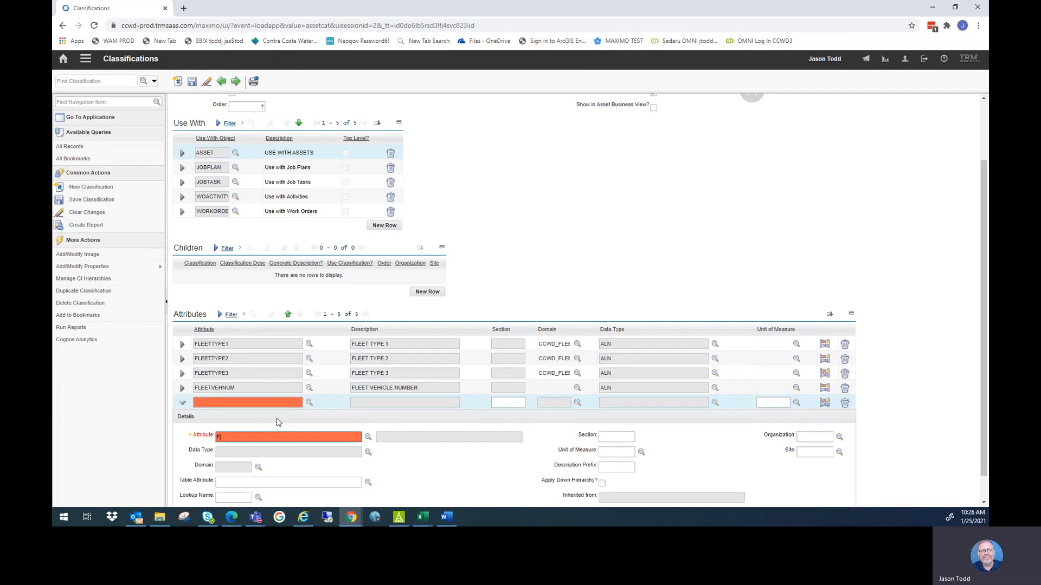
{"action": "type", "text": "EETMAKE"}
{"action": "key", "text": "Tab"}
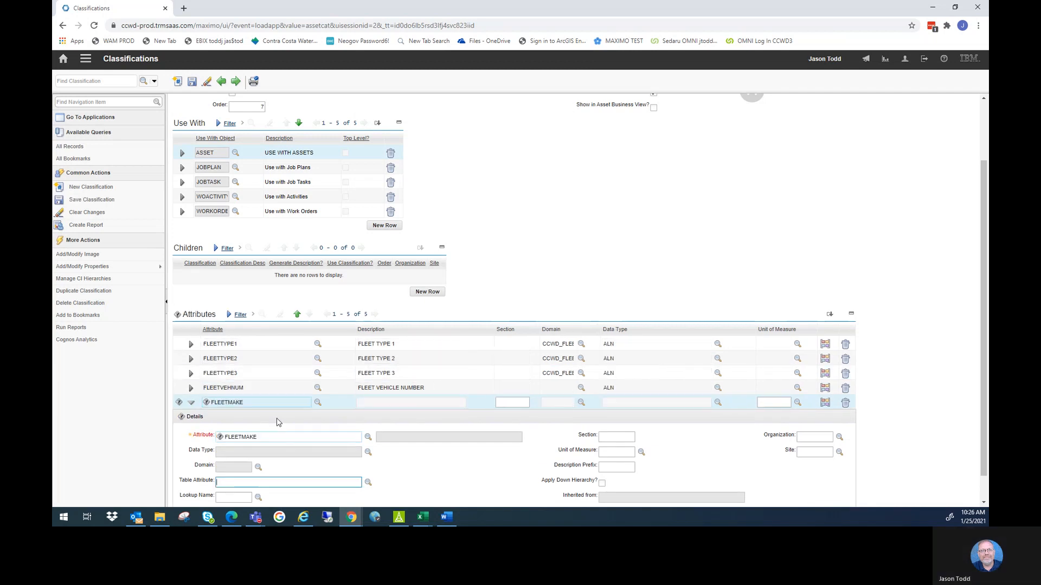
{"action": "left_click", "coordinate": [219, 439]}
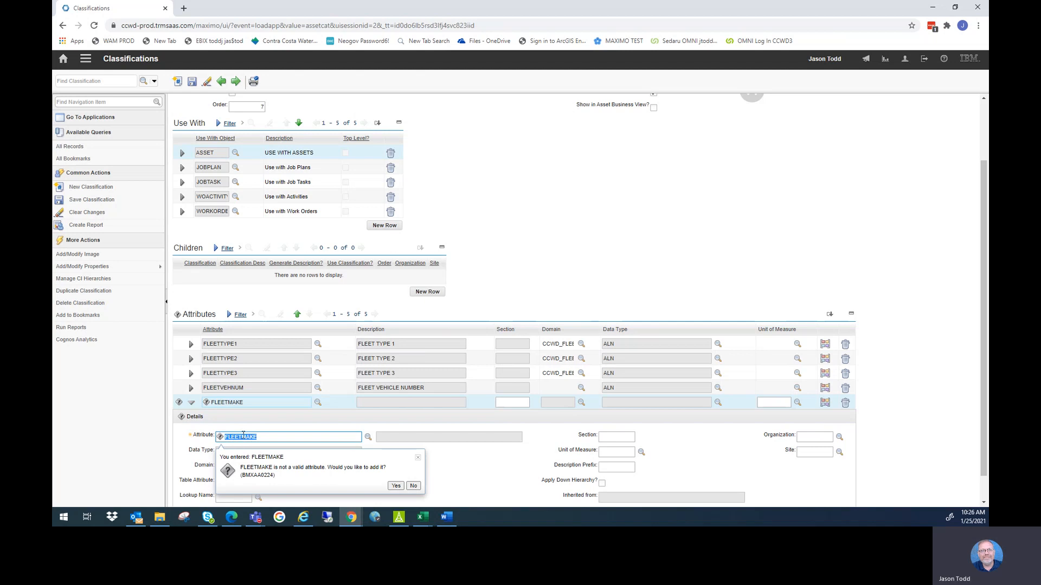
{"action": "left_click", "coordinate": [396, 486]}
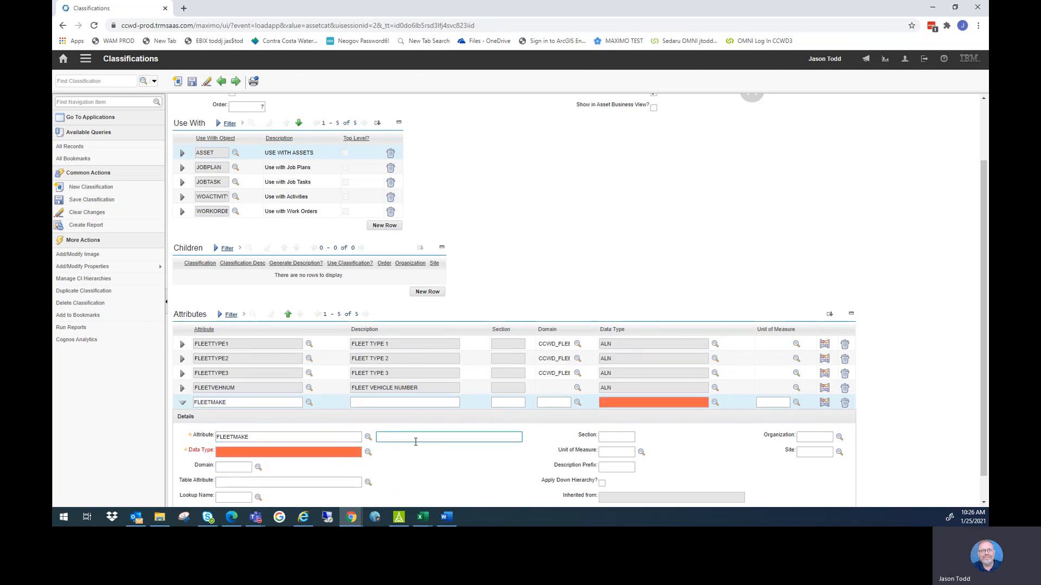
{"action": "type", "text": "FLEET MAKE"}
{"action": "left_click", "coordinate": [368, 452]}
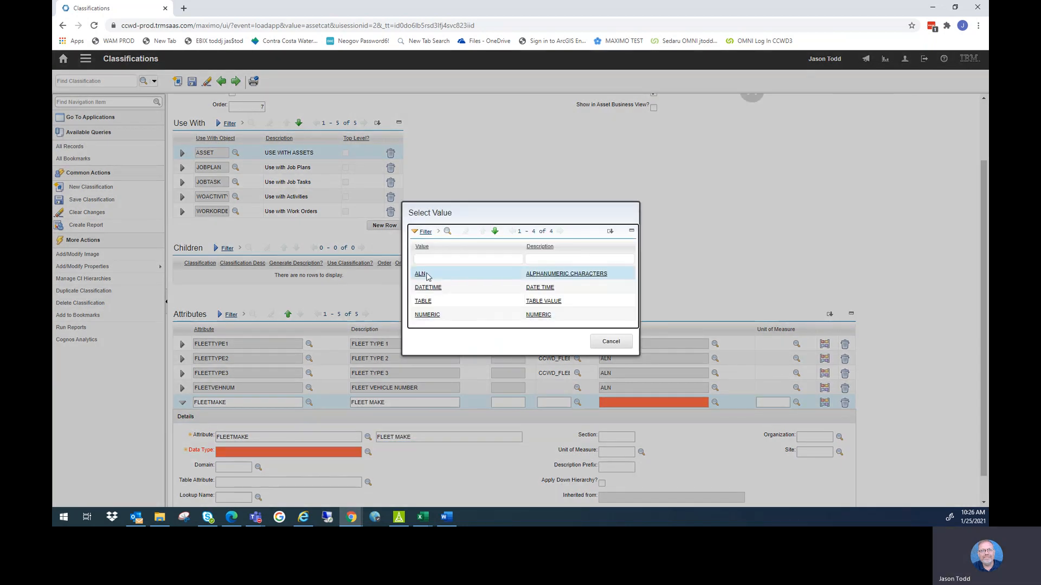
{"action": "left_click", "coordinate": [421, 275]}
Assign the CCWD_FLEETMAKE domain to the FLEETMAKE attribute and save the classification.
{"action": "left_click", "coordinate": [258, 467]}
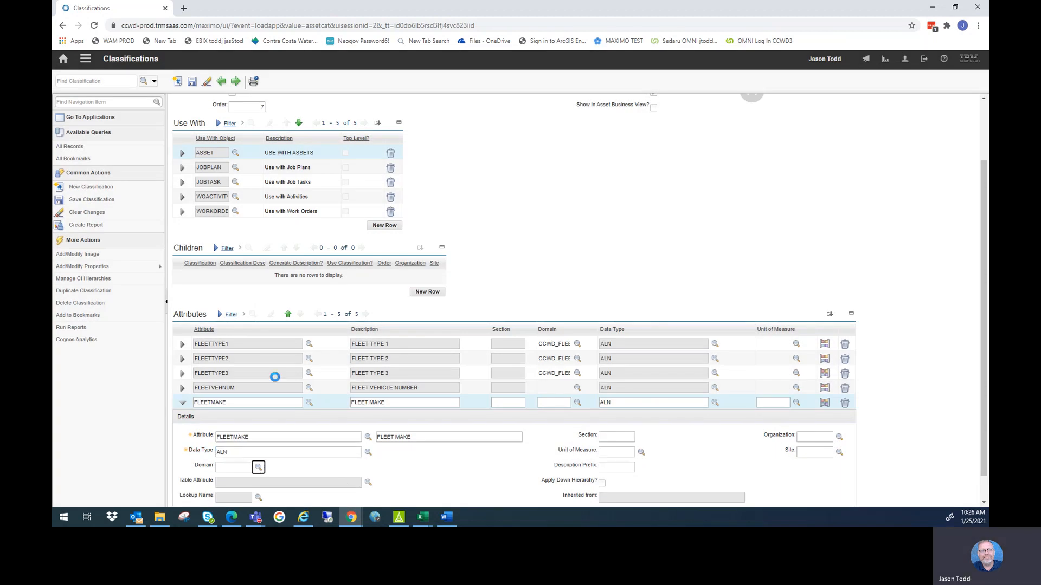
{"action": "left_click", "coordinate": [496, 151]}
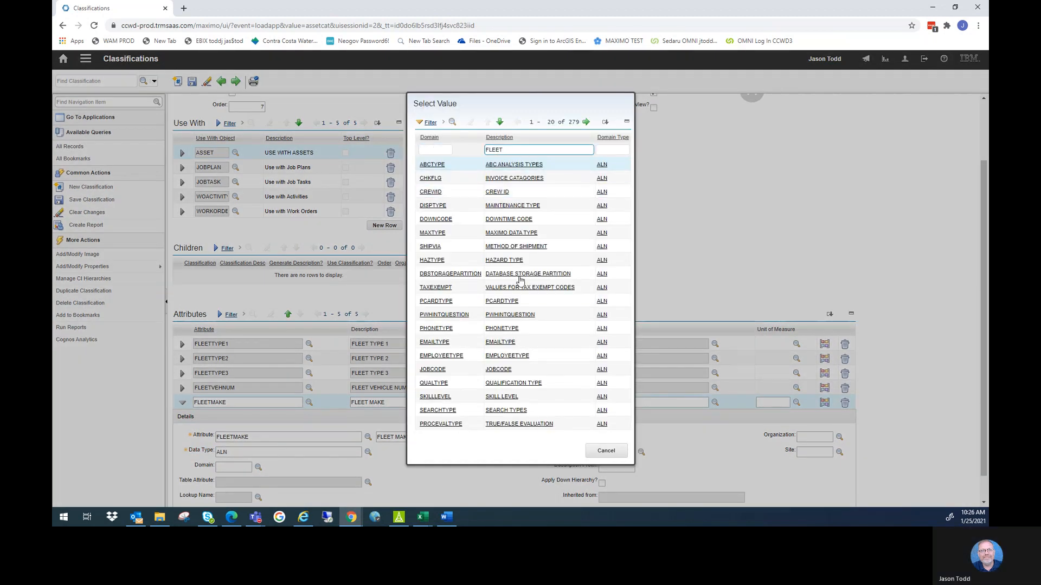
{"action": "key", "text": "Return"}
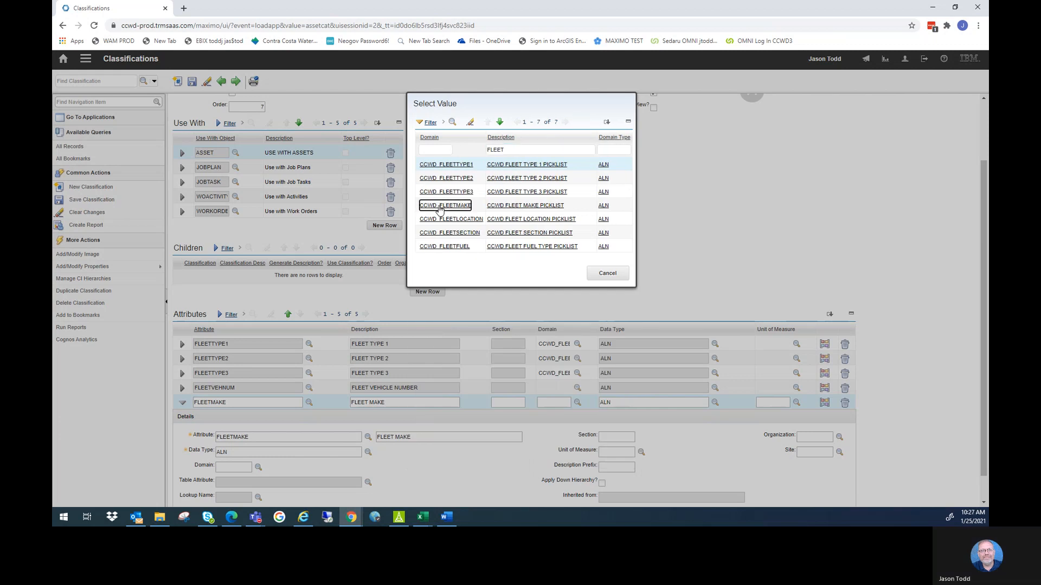
{"action": "left_click", "coordinate": [437, 205]}
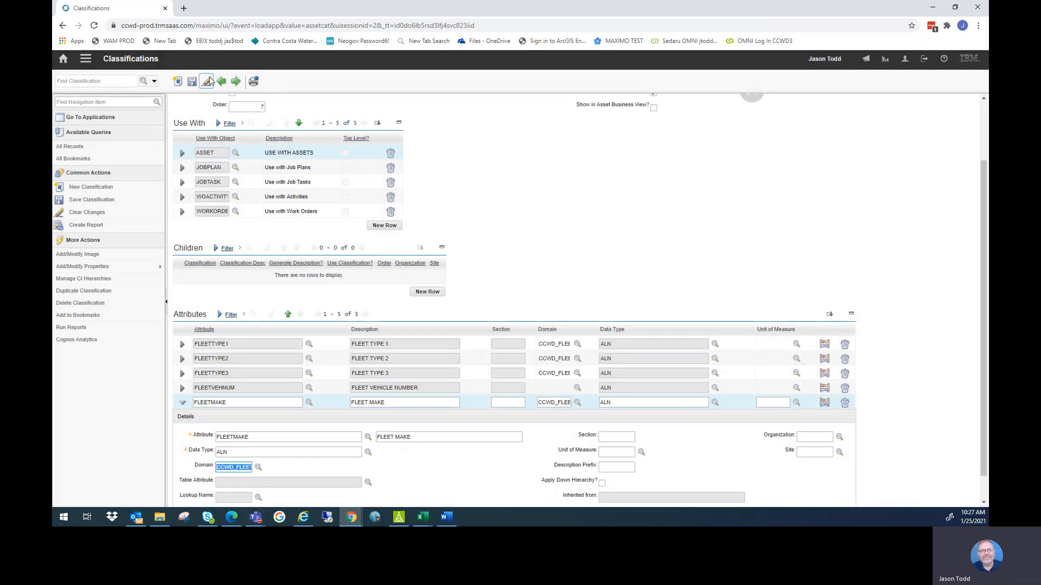
{"action": "left_click", "coordinate": [192, 81]}
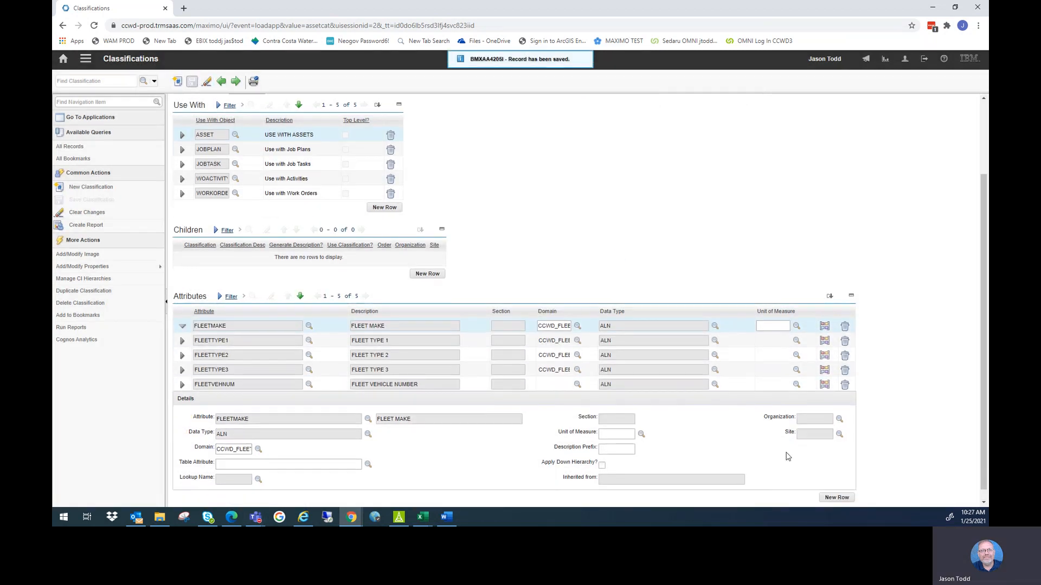
Add FLEETMODEL to the classification as a new attribute with the description "FLEET MODEL".
{"action": "left_click", "coordinate": [822, 485]}
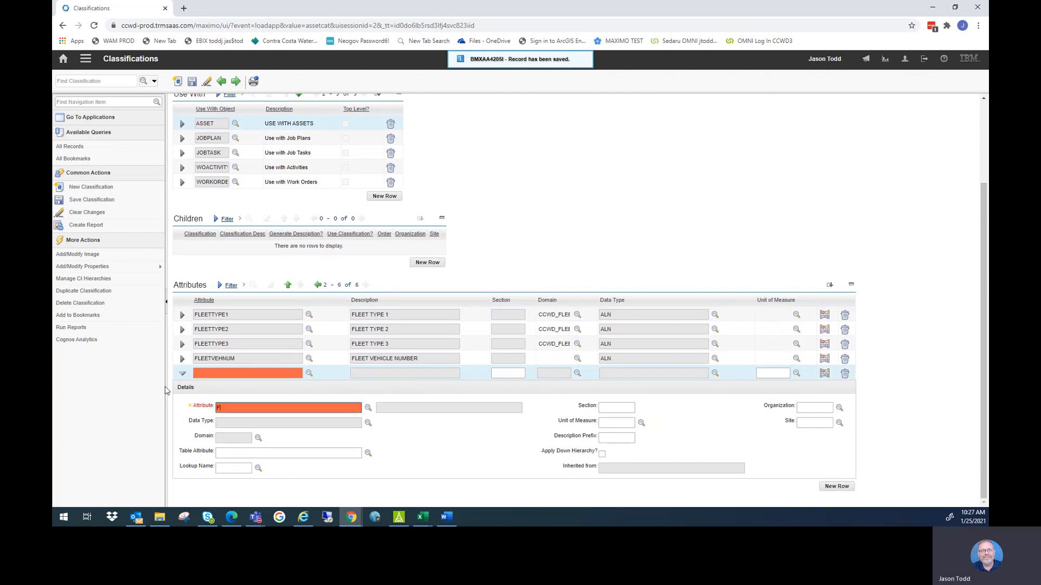
{"action": "type", "text": "MODEL"}
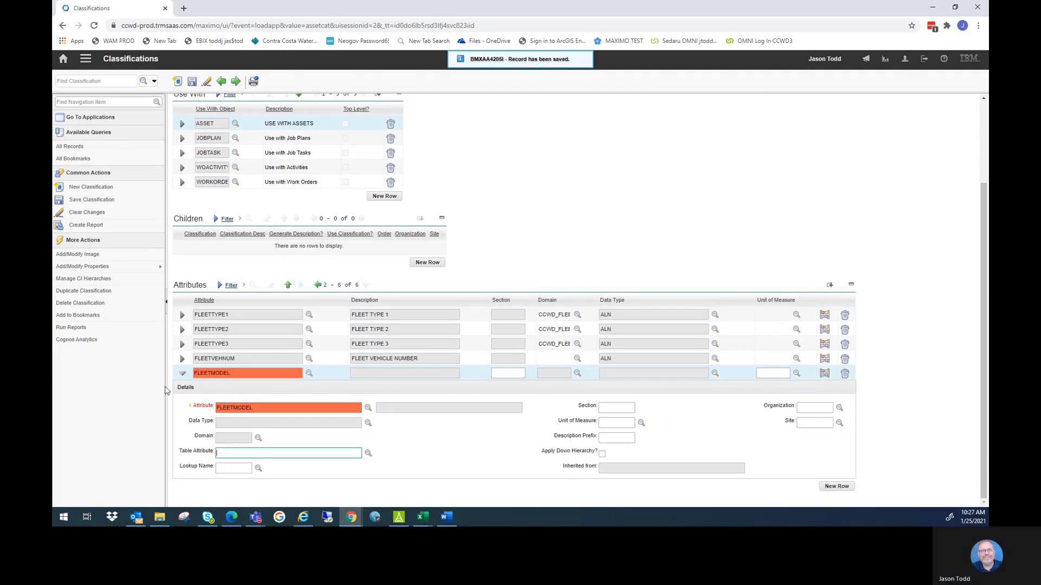
{"action": "key", "text": "Tab"}
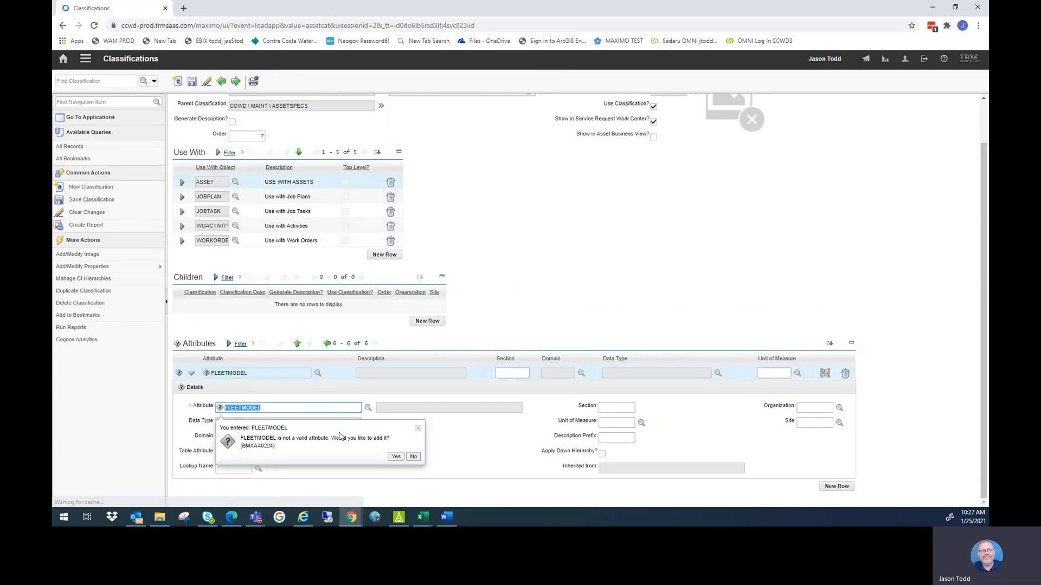
{"action": "left_click", "coordinate": [396, 458]}
{"action": "left_click", "coordinate": [397, 411]}
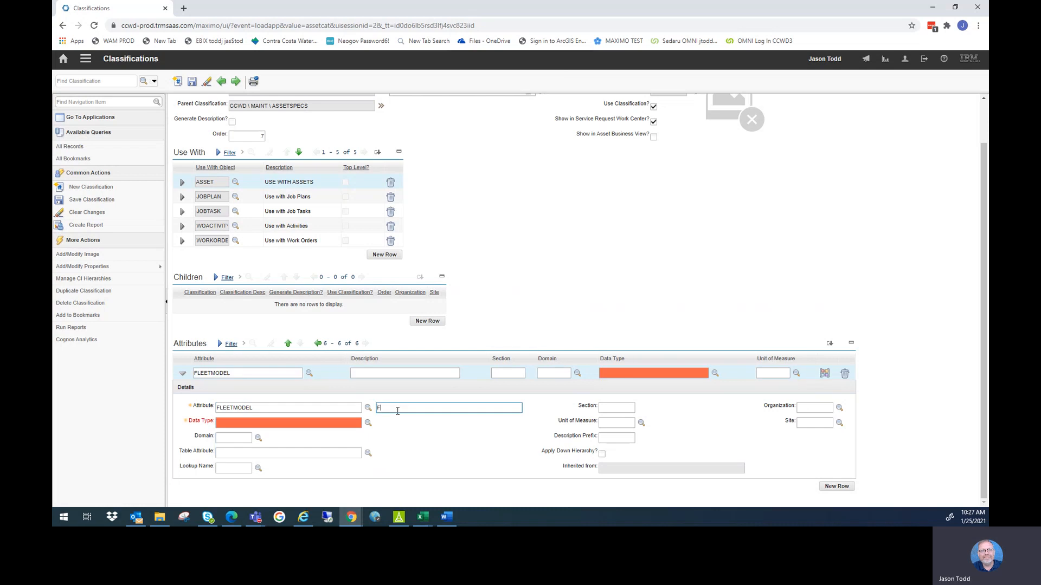
{"action": "type", "text": "FLEET MODEL"}
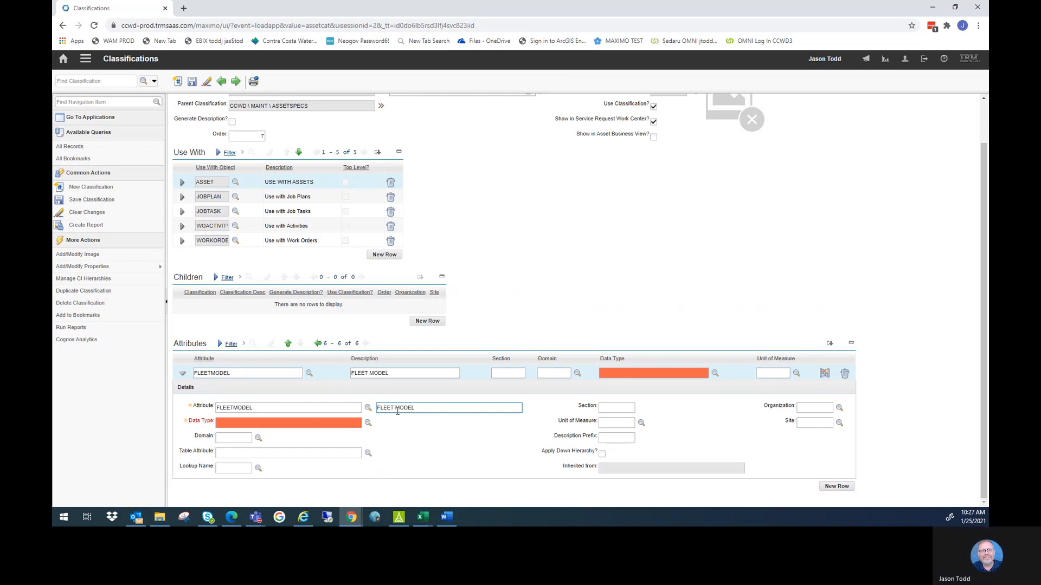
Set the data type of the FLEETMODEL attribute to ALN and save the classification.
{"action": "left_click", "coordinate": [330, 423]}
{"action": "type", "text": "A"}
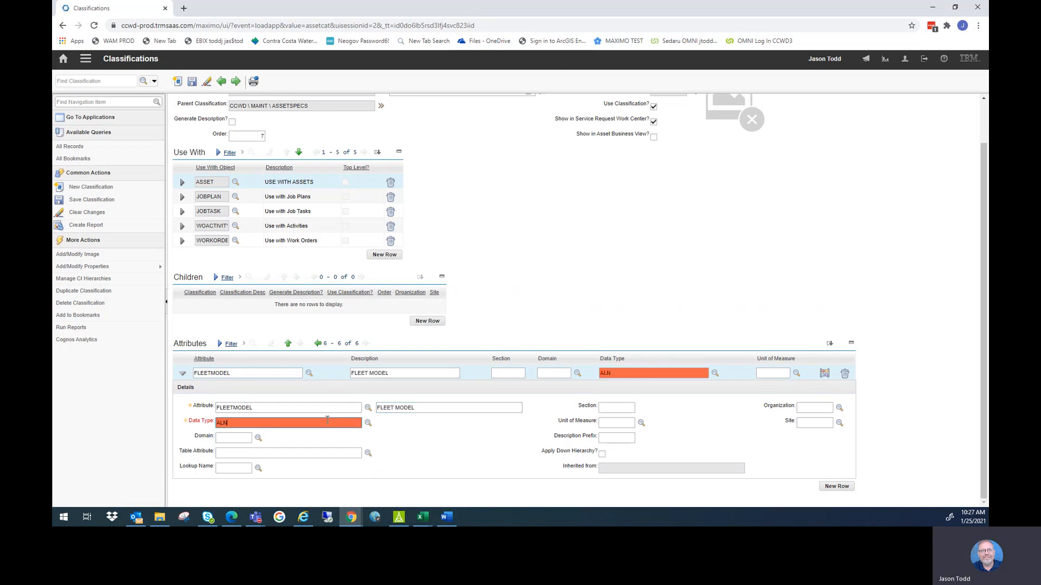
{"action": "type", "text": "LN"}
{"action": "left_click", "coordinate": [192, 81]}
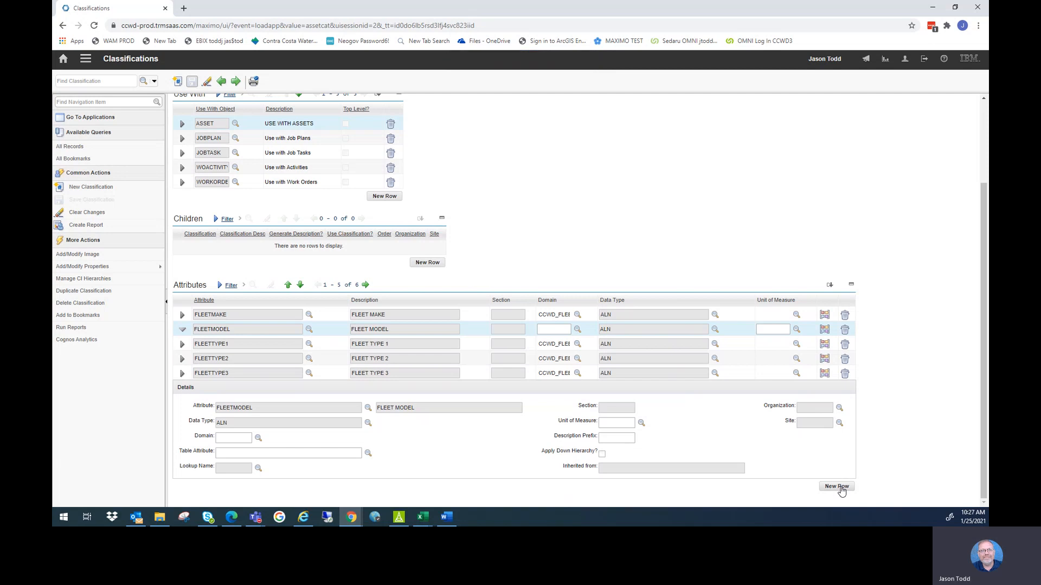
Add FLEETYEAR to the classification as a new attribute with description "FLEET VEHICLE YEAR" and data type ALN, and save the classification.
{"action": "left_click", "coordinate": [840, 488]}
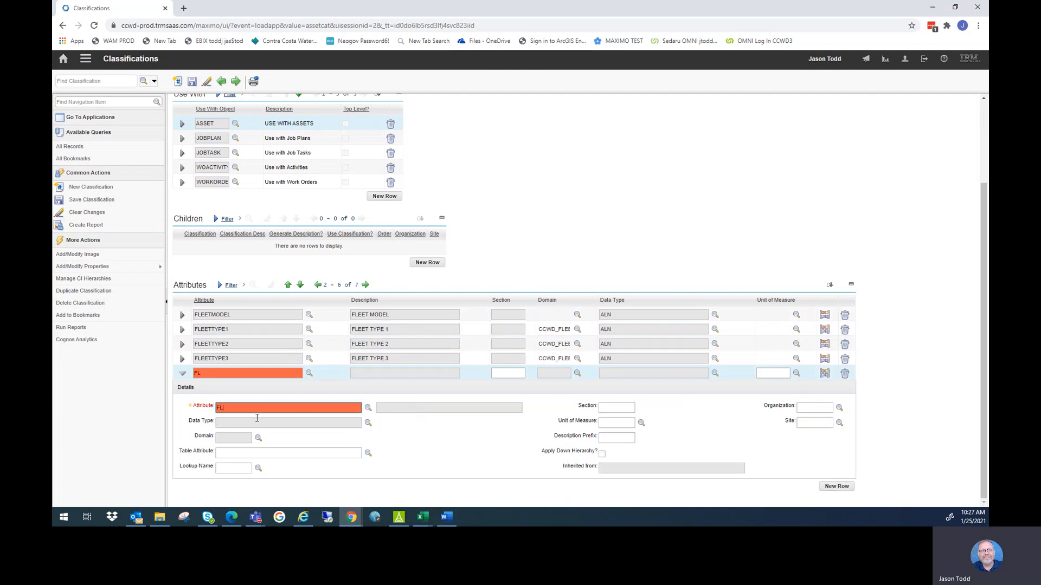
{"action": "type", "text": "FLEETYEAR"}
{"action": "key", "text": "Tab"}
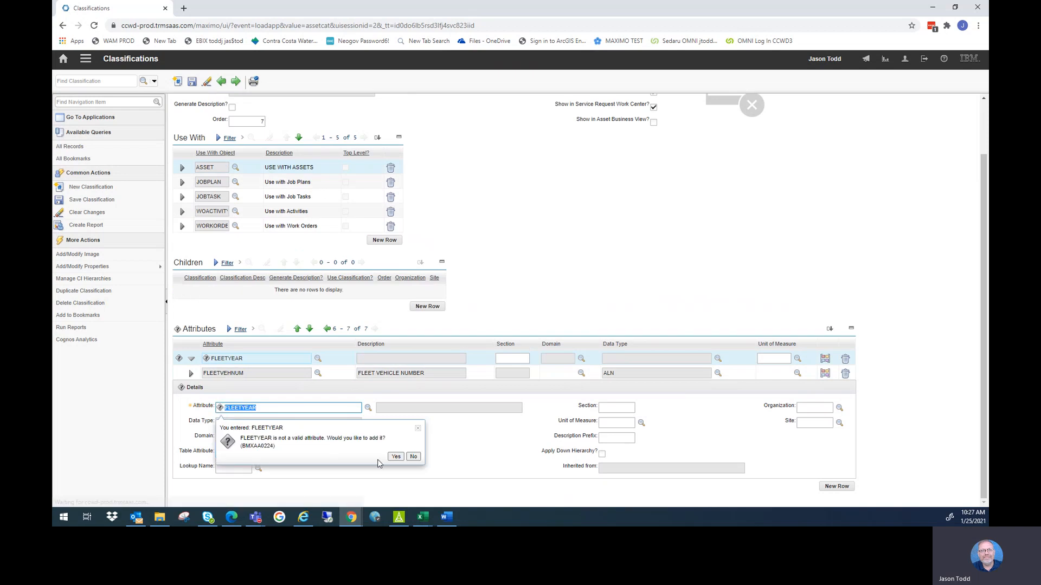
{"action": "left_click", "coordinate": [395, 455]}
{"action": "left_click", "coordinate": [394, 408]}
{"action": "type", "text": "FLEE "}
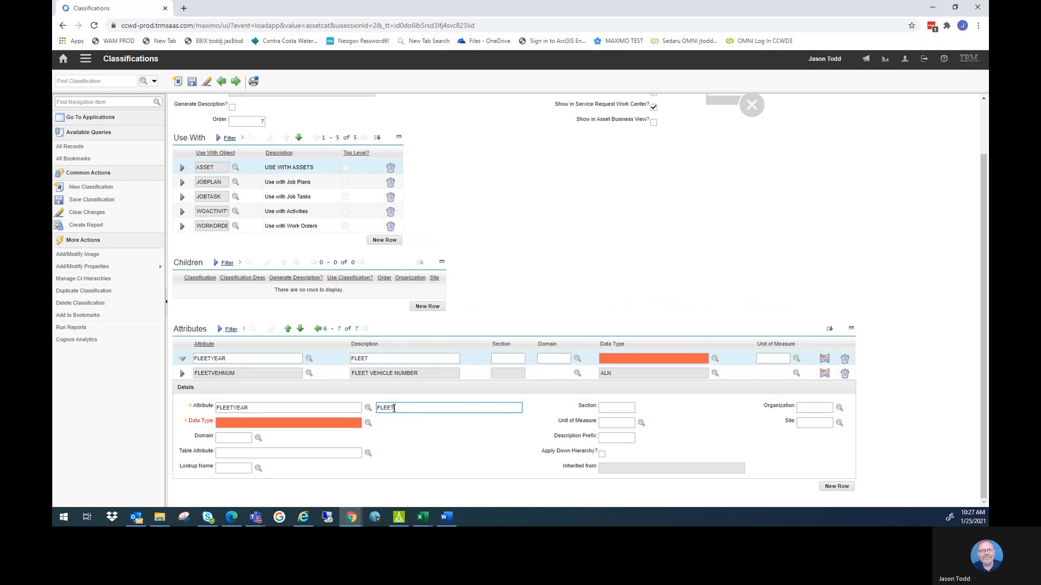
{"action": "type", "text": " VEH"}
{"action": "key", "text": "BackSpace"}
{"action": "type", "text": "LE YEAR"}
{"action": "left_click", "coordinate": [293, 423]}
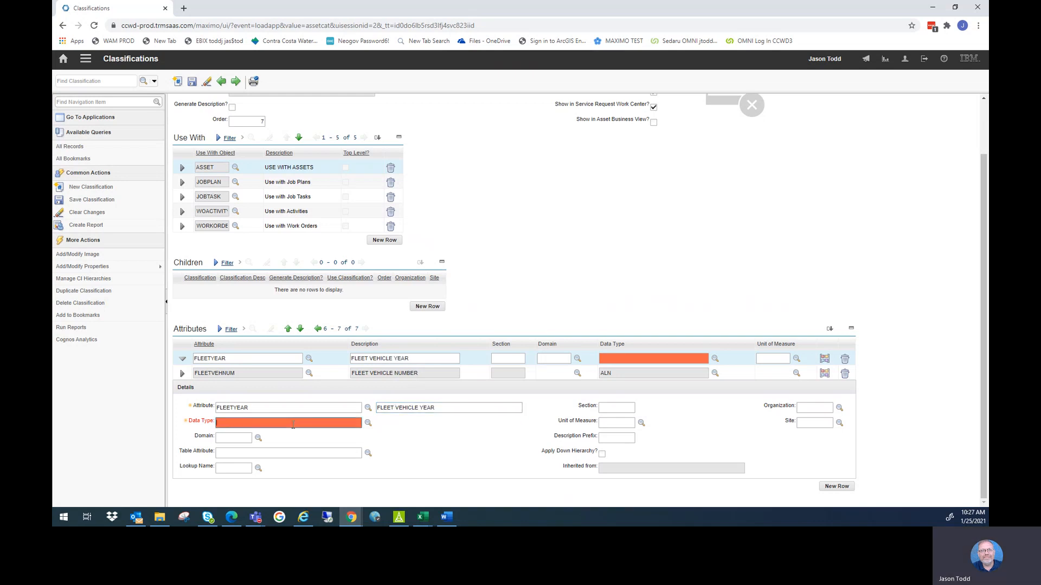
{"action": "left_click", "coordinate": [192, 82]}
Check the fleet attribute list in the Vehicle Log Current workbook and add FLEETVINNUM to the Maximo classification as a new attribute.
{"action": "mouse_move", "coordinate": [426, 521]}
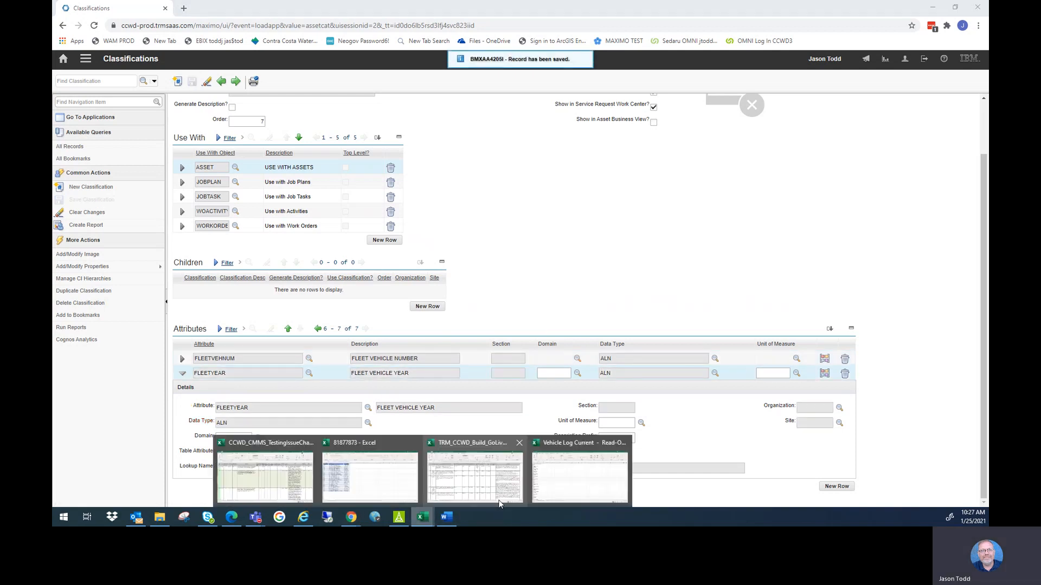
{"action": "left_click", "coordinate": [579, 472]}
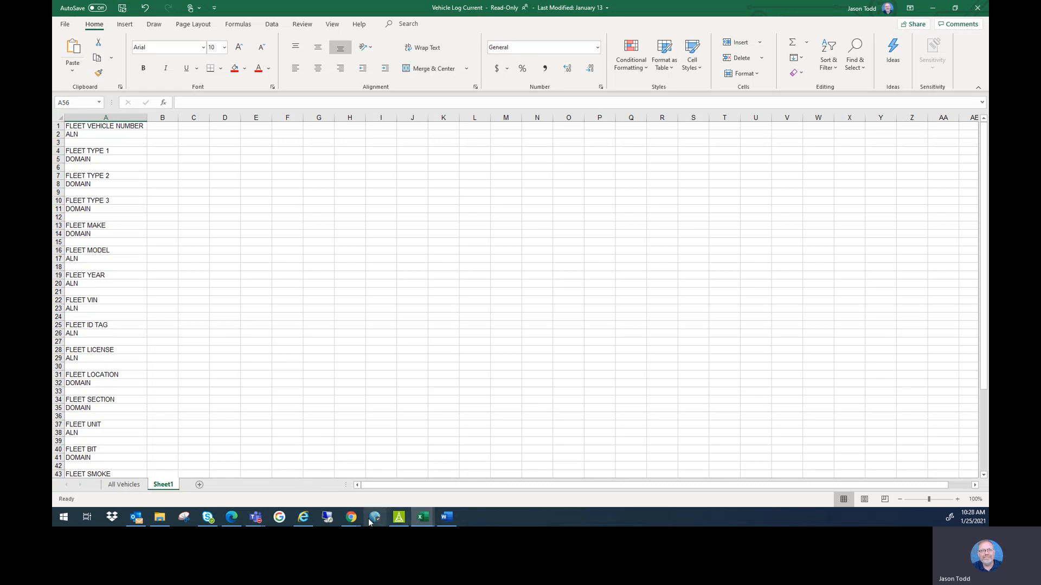
{"action": "left_click", "coordinate": [933, 9]}
{"action": "left_click", "coordinate": [834, 487]}
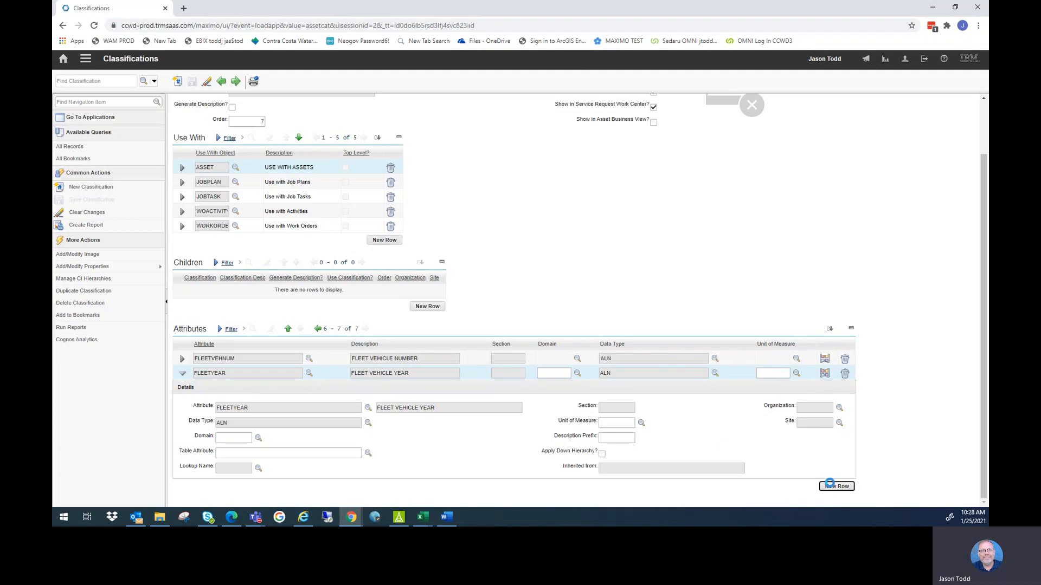
{"action": "type", "text": "FLE"}
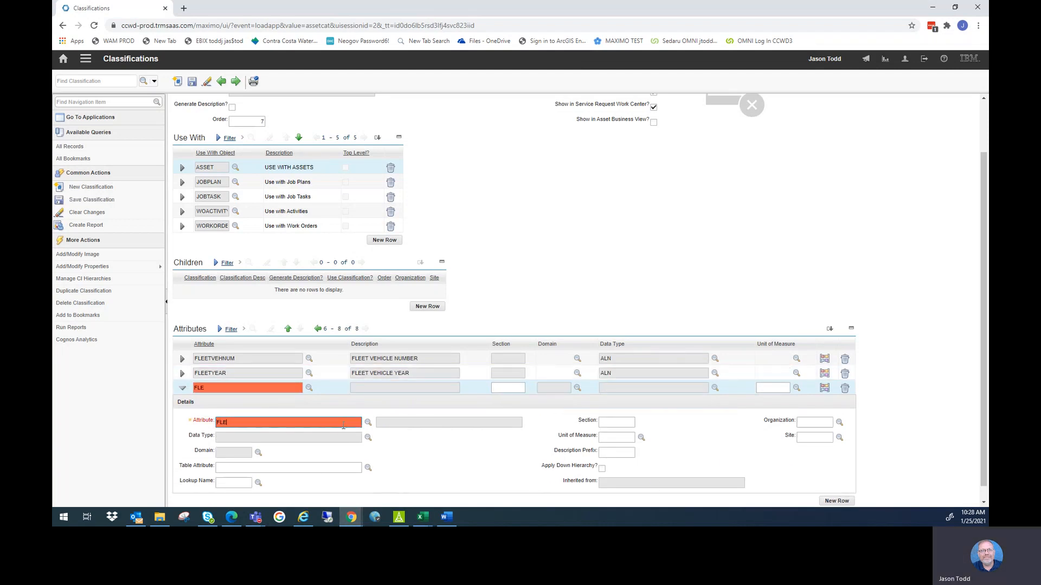
{"action": "type", "text": "ETVINNUM"}
{"action": "key", "text": "Tab"}
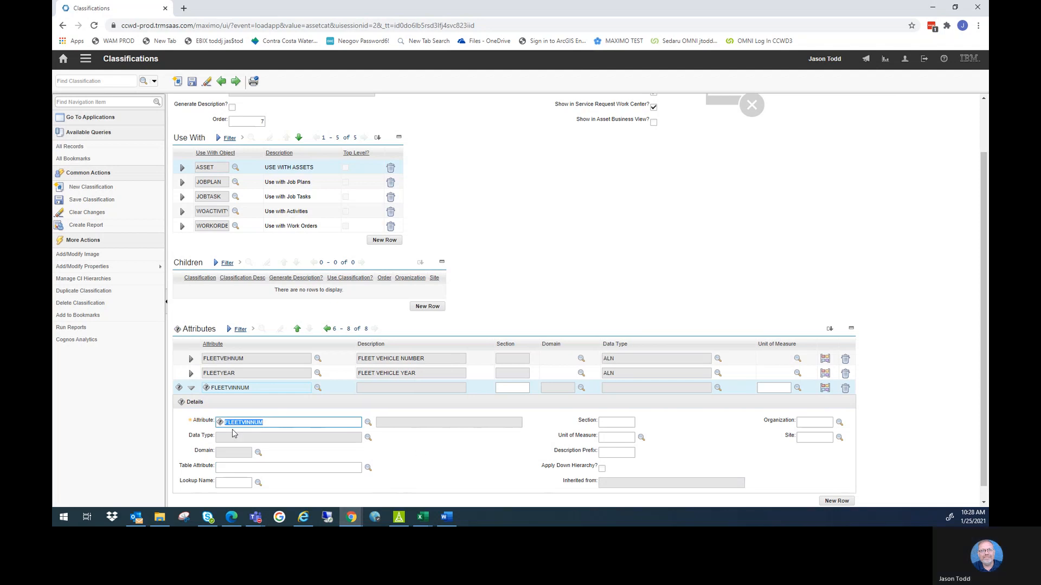
{"action": "left_click", "coordinate": [397, 471]}
Give the FLEETVINNUM attribute the description "FLEET VIN NUMBER" and the data type ALN.
{"action": "left_click", "coordinate": [405, 426]}
{"action": "type", "text": "FLEET"}
{"action": "type", "text": " VINNU"}
{"action": "type", "text": " NUMV"}
{"action": "key", "text": "BackSpace"}
{"action": "key", "text": "BackSpace"}
{"action": "key", "text": "BackSpace"}
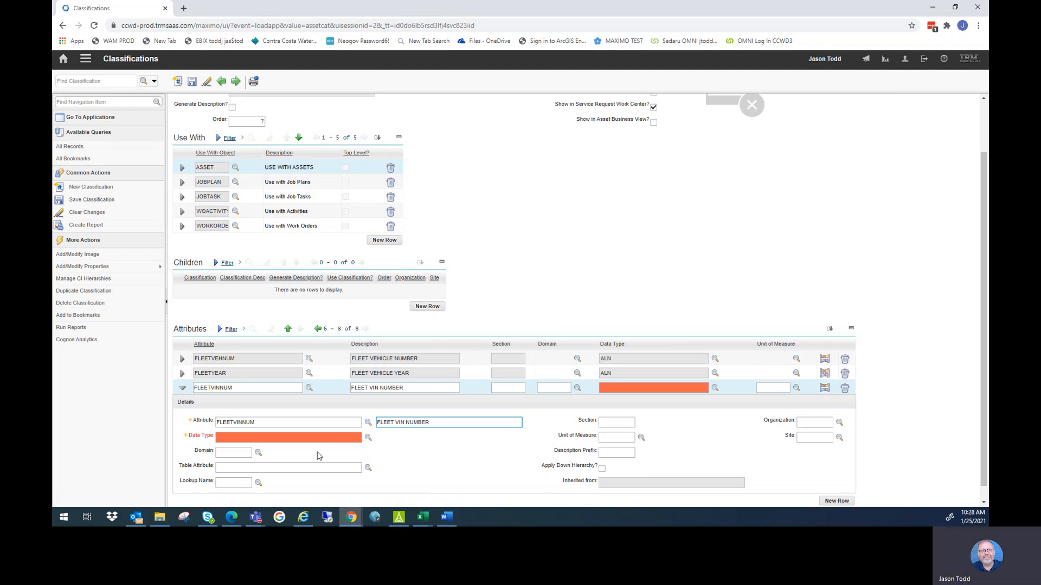
{"action": "left_click", "coordinate": [290, 437]}
{"action": "type", "text": "ALN"}
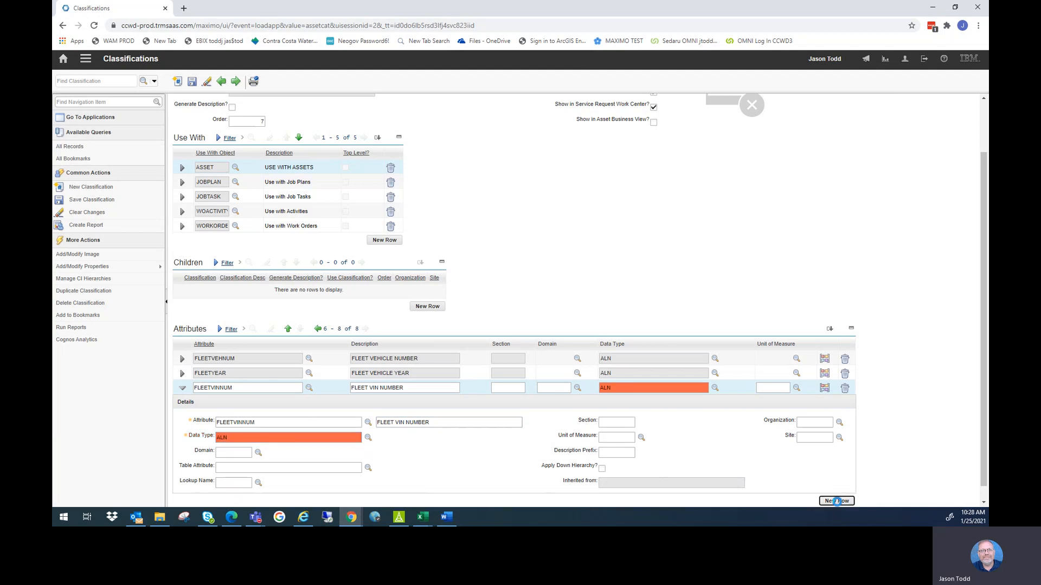
Add FLEETIDTAG to the classification as a new attribute with description "FLEET ID TAG" and data type ALN.
{"action": "left_click", "coordinate": [836, 501]}
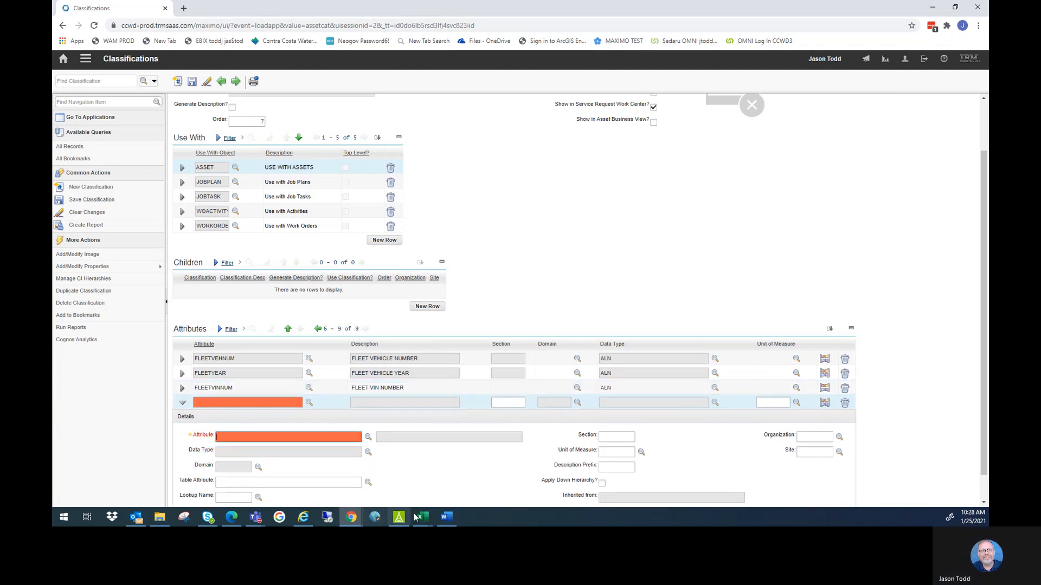
{"action": "mouse_move", "coordinate": [423, 518]}
{"action": "mouse_move", "coordinate": [584, 466]}
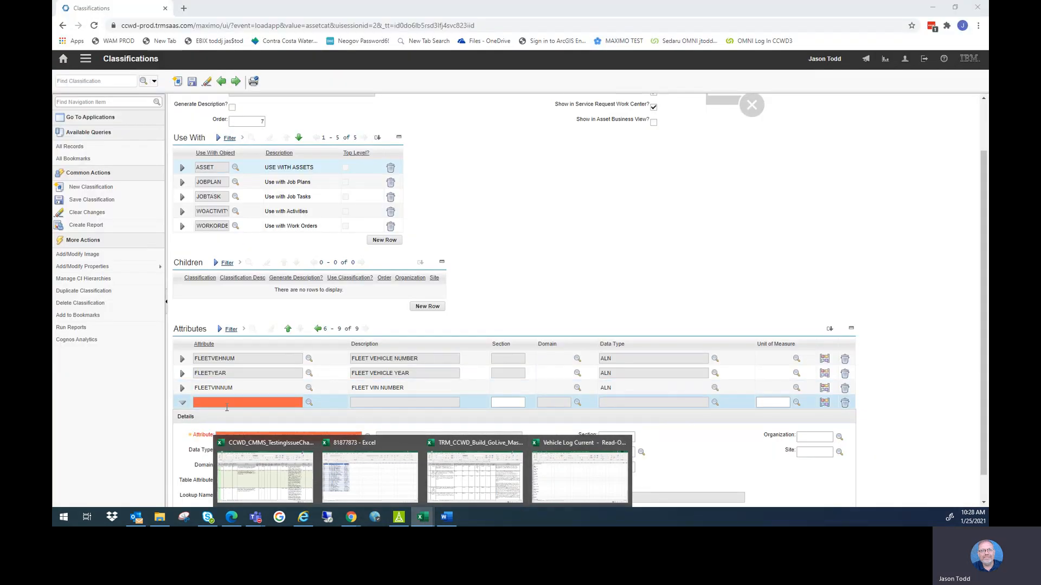
{"action": "type", "text": "FLEET"}
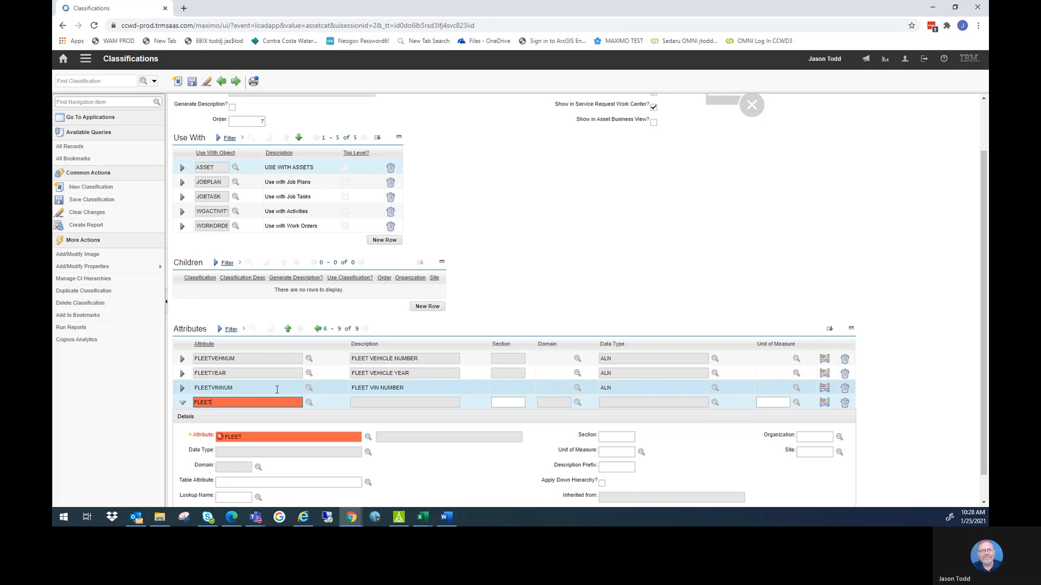
{"action": "type", "text": "IDTAG"}
{"action": "key", "text": "Tab"}
{"action": "left_click", "coordinate": [219, 438]}
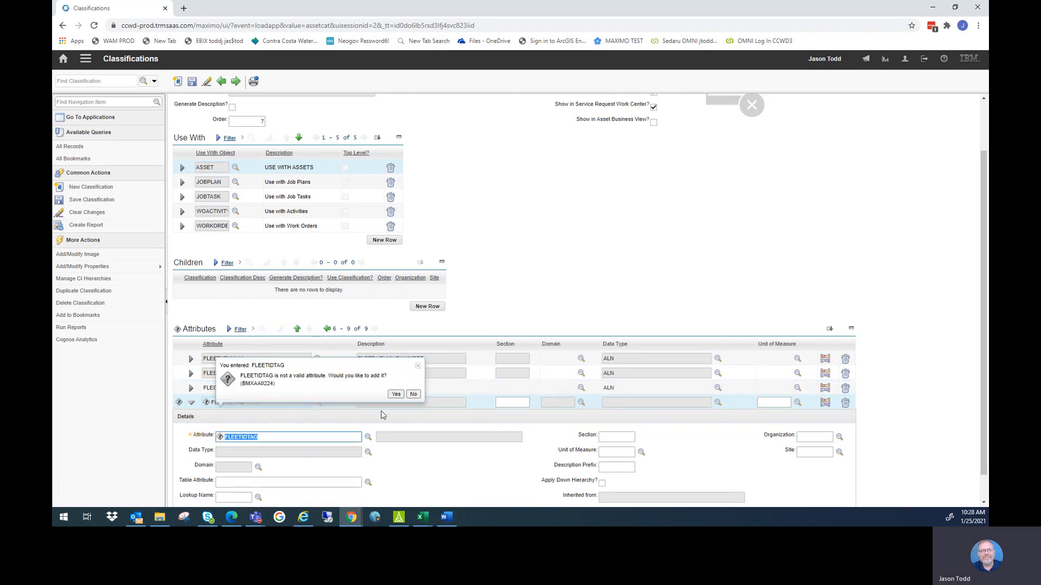
{"action": "left_click", "coordinate": [398, 437]}
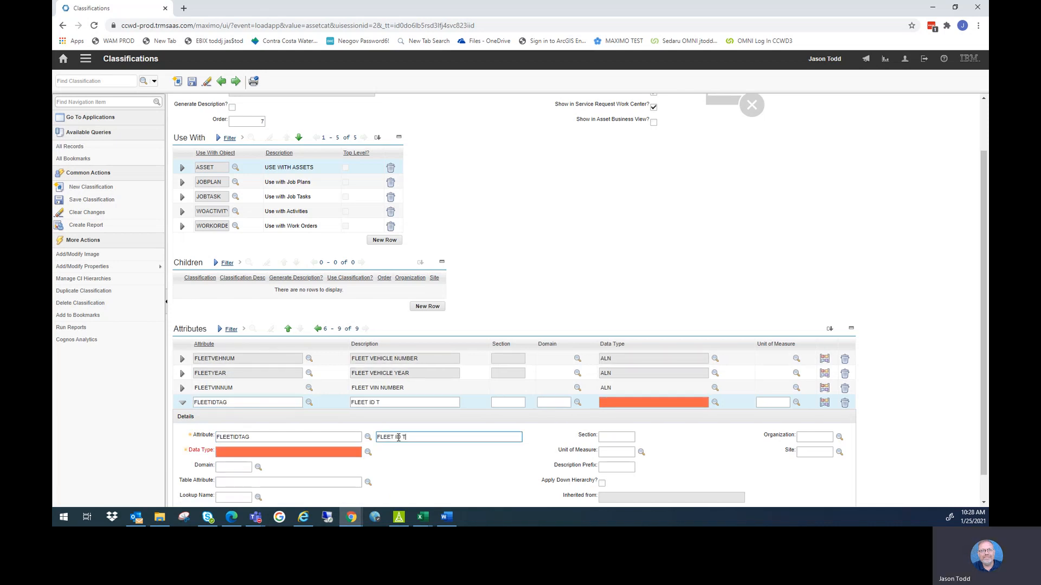
{"action": "type", "text": "G"}
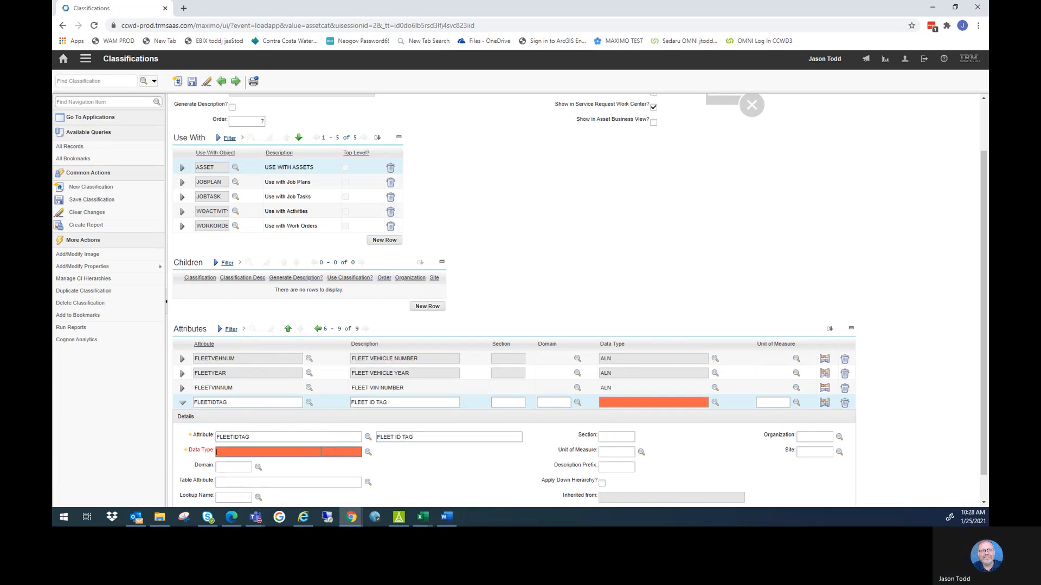
{"action": "left_click", "coordinate": [321, 451]}
{"action": "scroll", "coordinate": [802, 472], "scroll_direction": "down", "scroll_amount": 1}
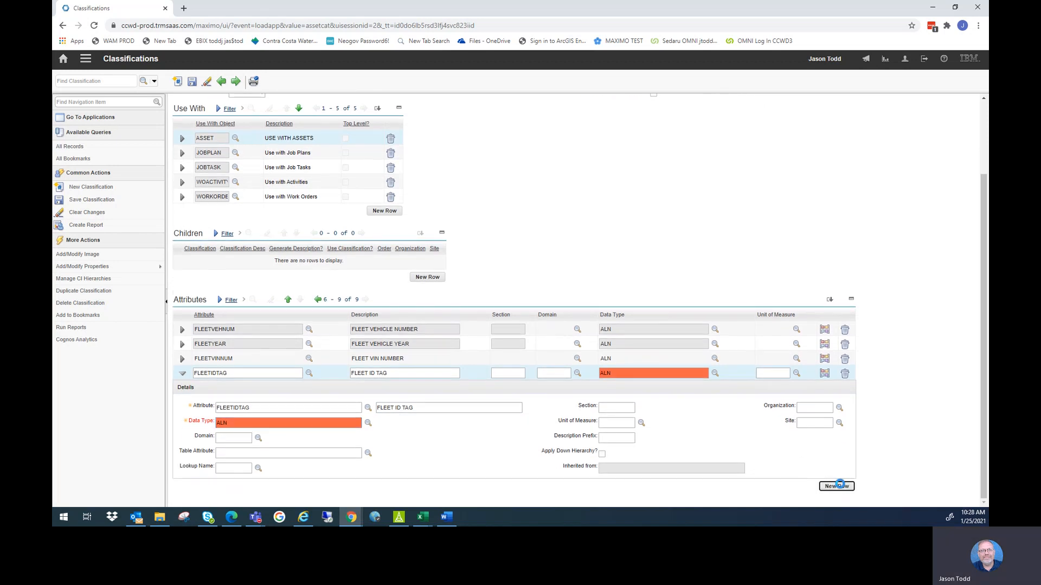
Add FLEETLICENSE to the classification as a new attribute with description "FLEET LICENSE" and data type ALN, and save the classification.
{"action": "left_click", "coordinate": [837, 494]}
{"action": "type", "text": "FLEE"}
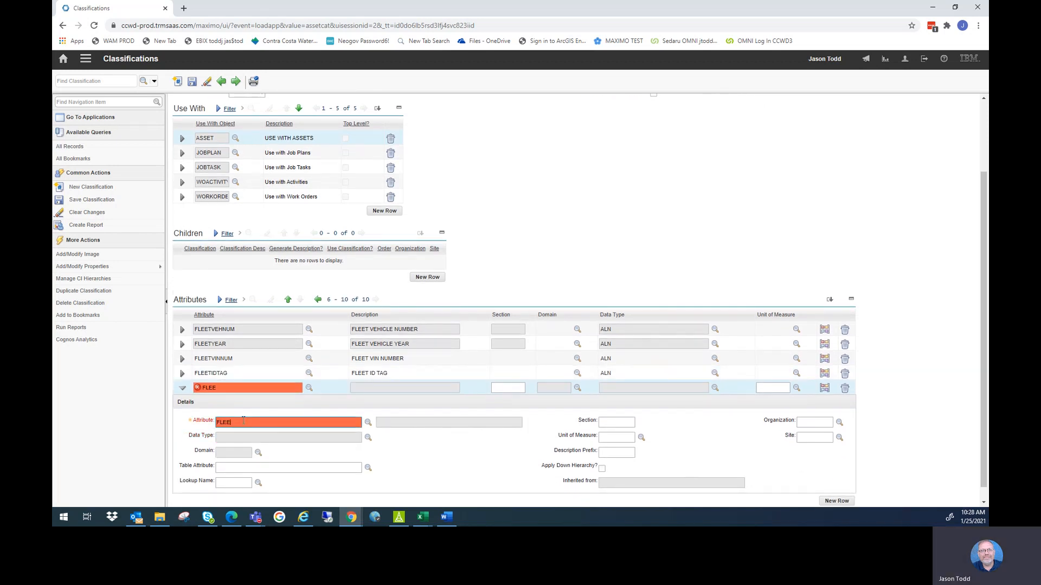
{"action": "type", "text": "TLICENS"}
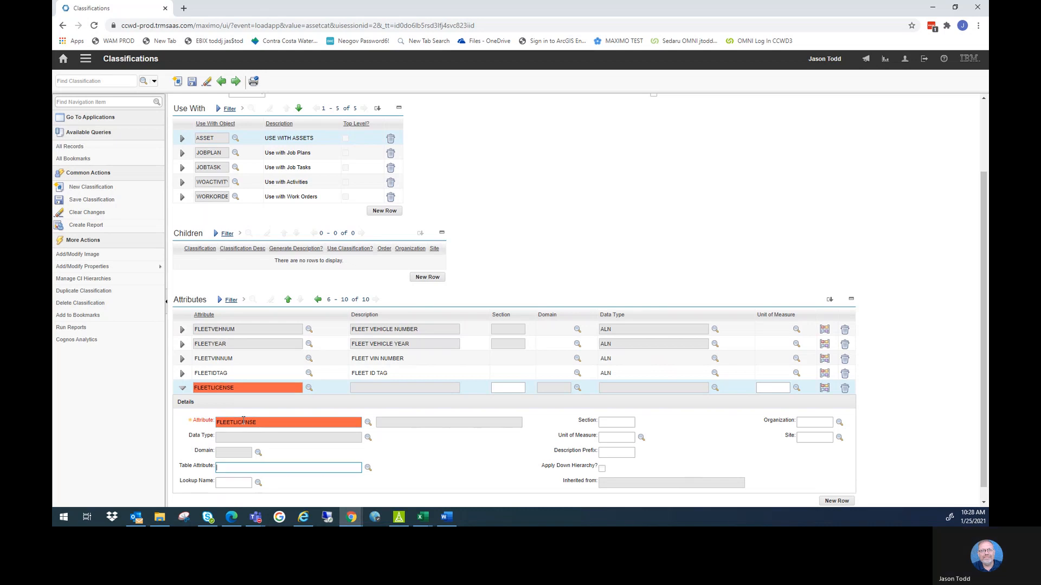
{"action": "type", "text": "E"}
{"action": "key", "text": "Tab"}
{"action": "left_click", "coordinate": [220, 425]}
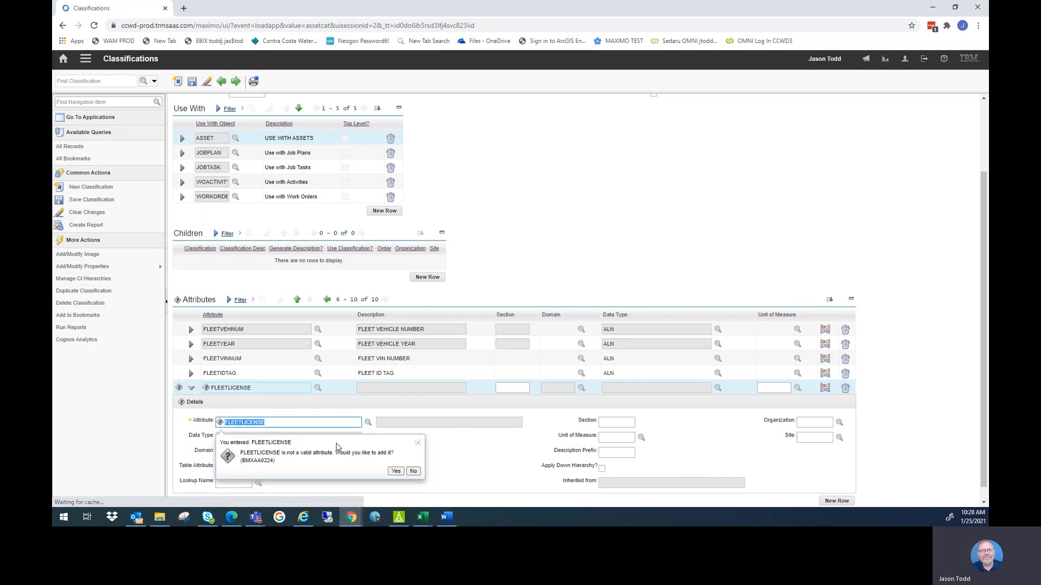
{"action": "left_click", "coordinate": [400, 471]}
{"action": "left_click", "coordinate": [412, 423]}
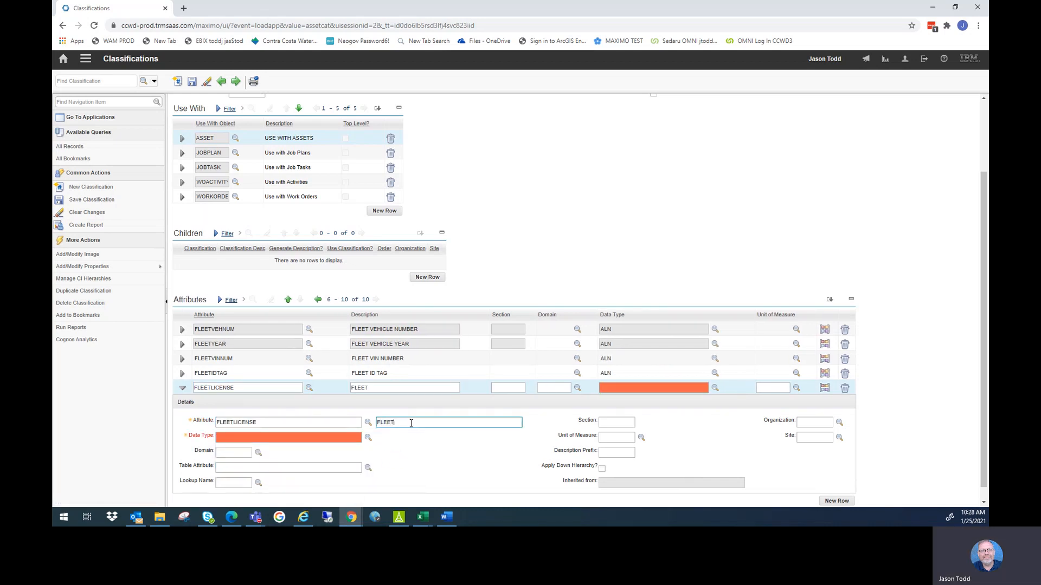
{"action": "left_click", "coordinate": [336, 438]}
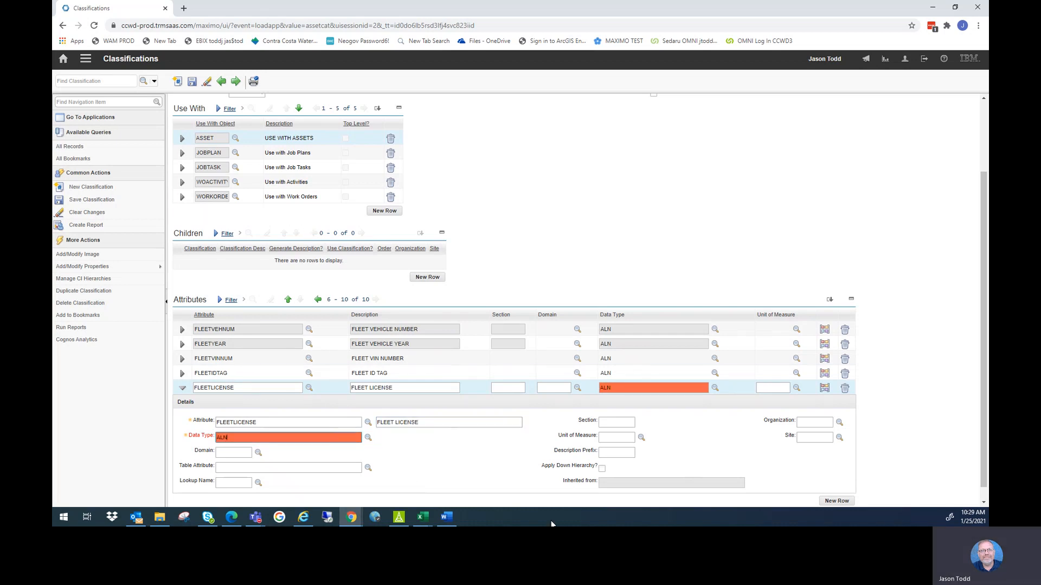
{"action": "left_click", "coordinate": [192, 81]}
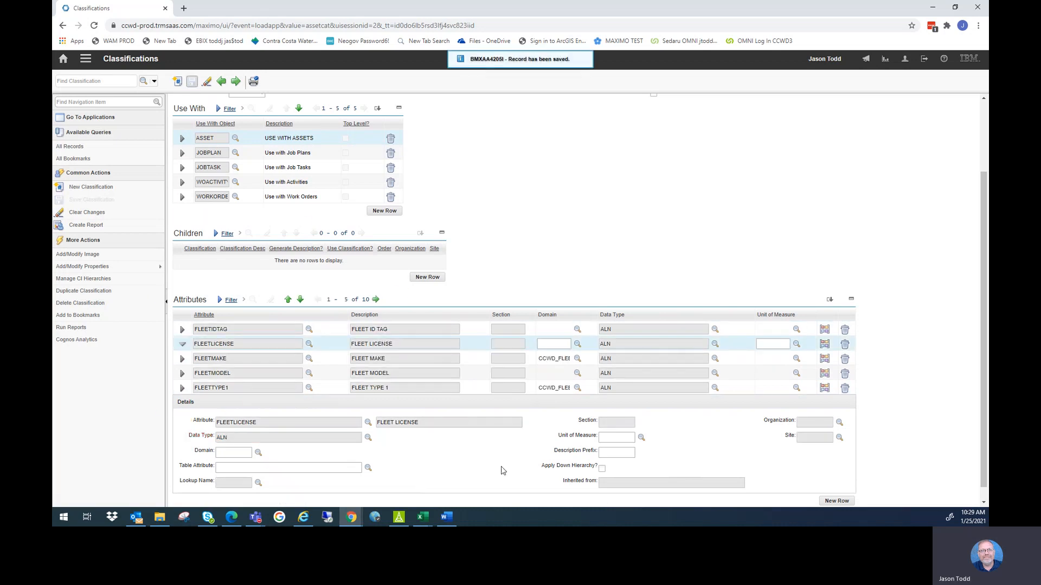
Check the remaining attributes in the vehicle log workbook and add FLEETLOCATION to the Maximo classification as a new attribute described as "FLEET LOCATION".
{"action": "left_click", "coordinate": [390, 477]}
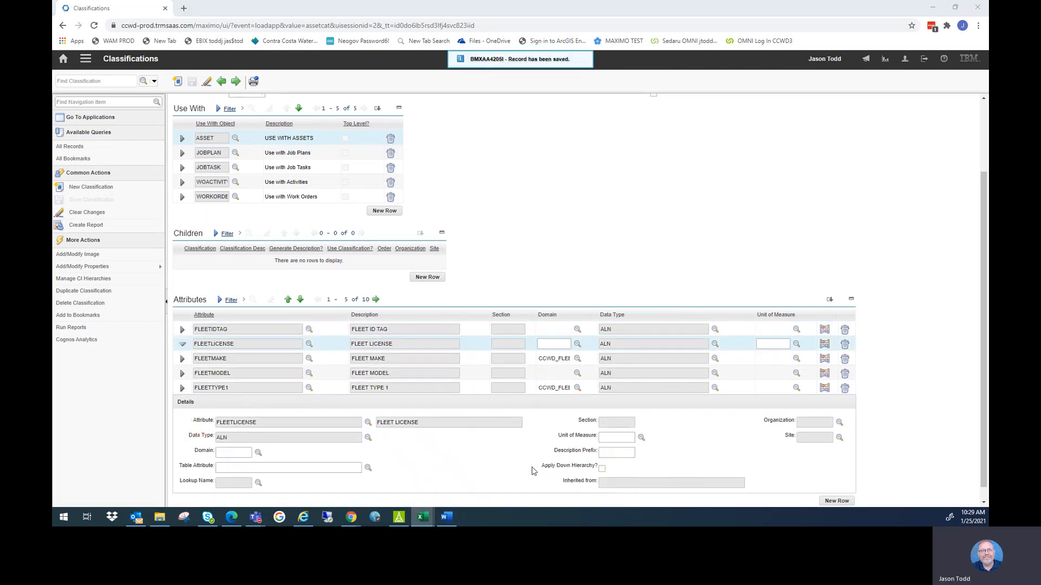
{"action": "scroll", "coordinate": [117, 345], "scroll_direction": "down", "scroll_amount": 5}
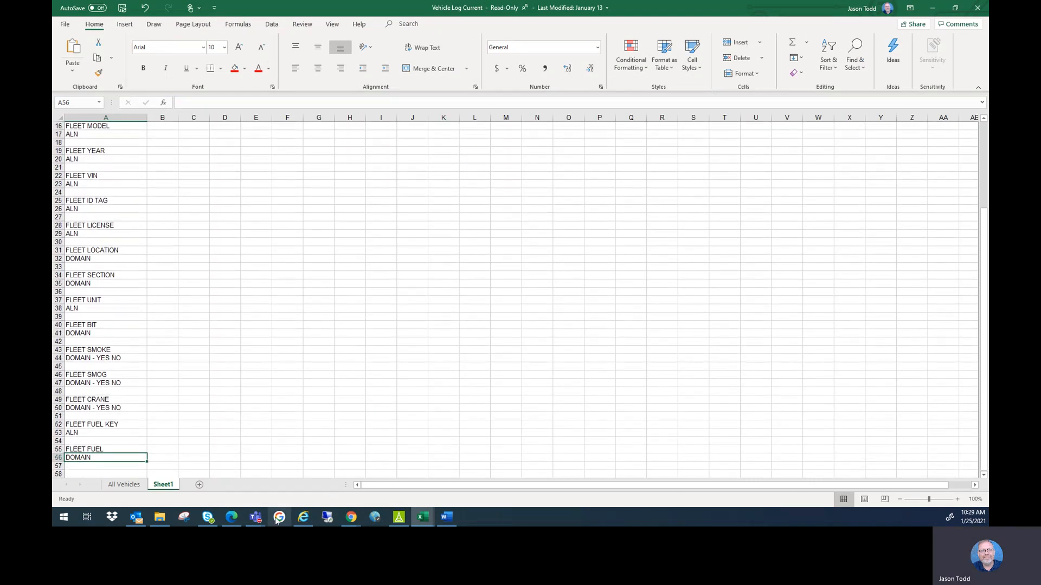
{"action": "left_click", "coordinate": [939, 13]}
{"action": "left_click", "coordinate": [837, 501]}
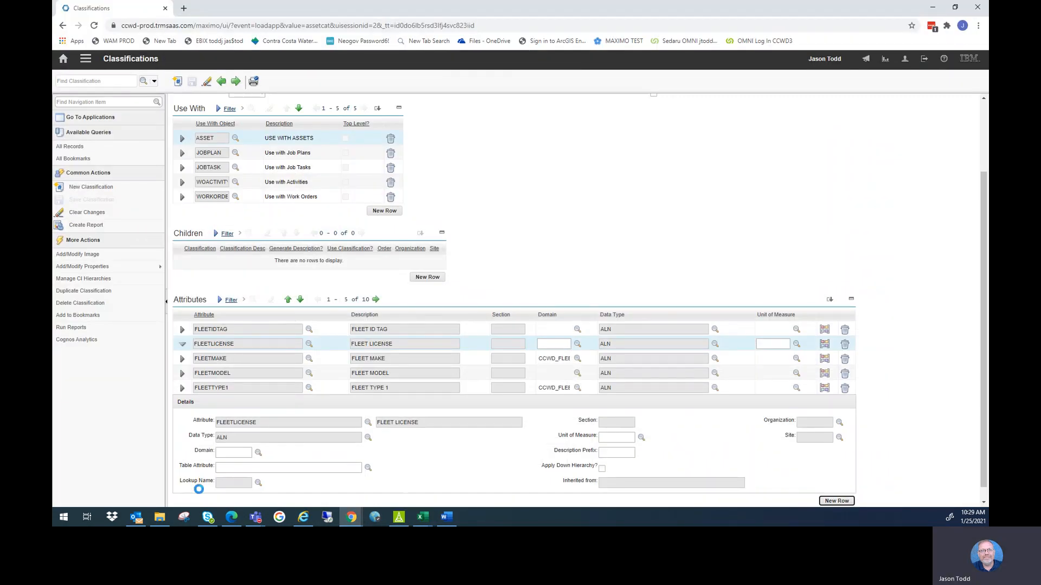
{"action": "type", "text": "FLEETLOCATION"}
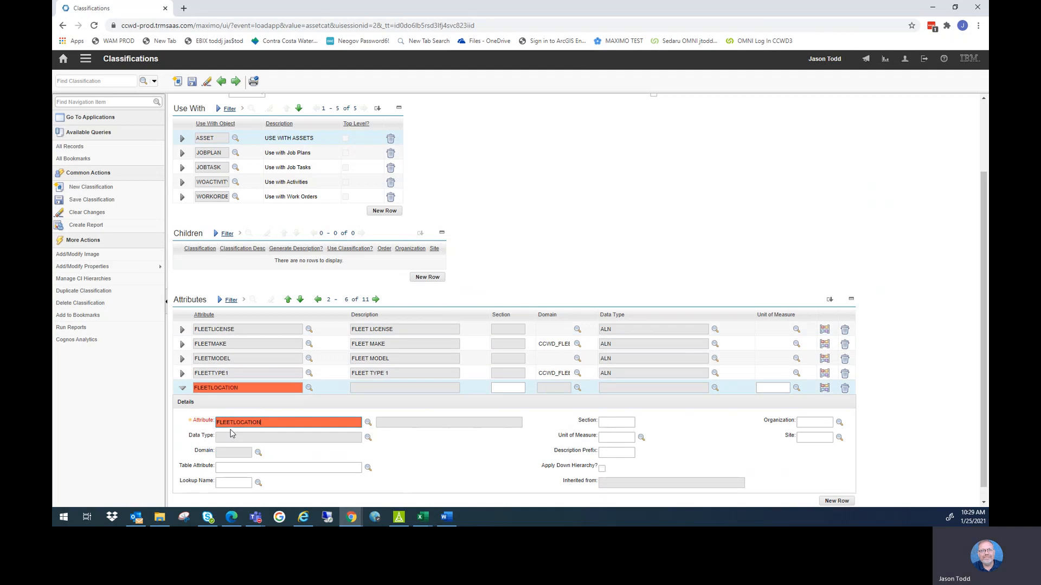
{"action": "key", "text": "Tab"}
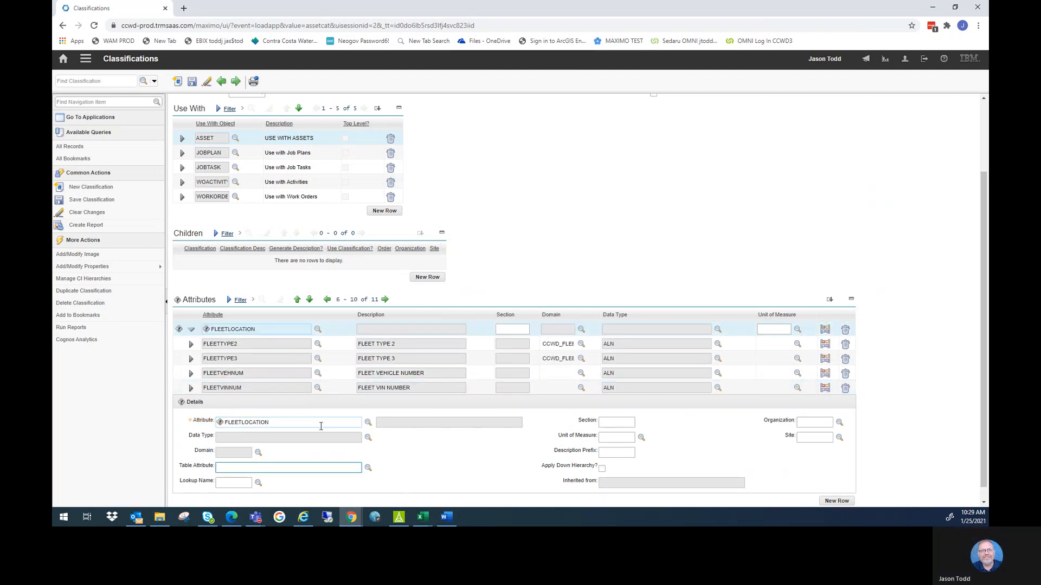
{"action": "left_click", "coordinate": [220, 423]}
{"action": "left_click", "coordinate": [399, 474]}
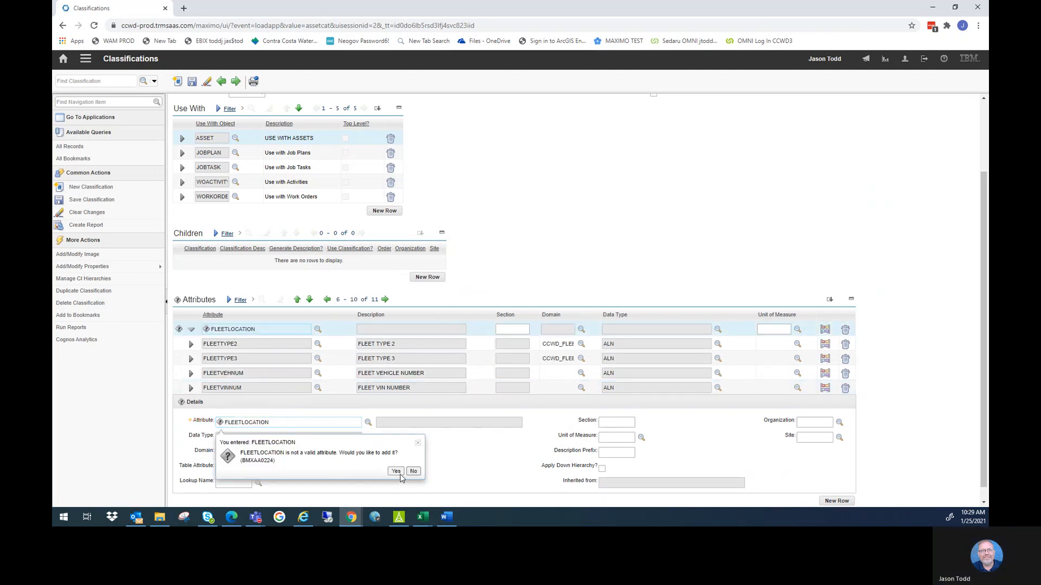
{"action": "left_click", "coordinate": [396, 423]}
{"action": "type", "text": "FL"}
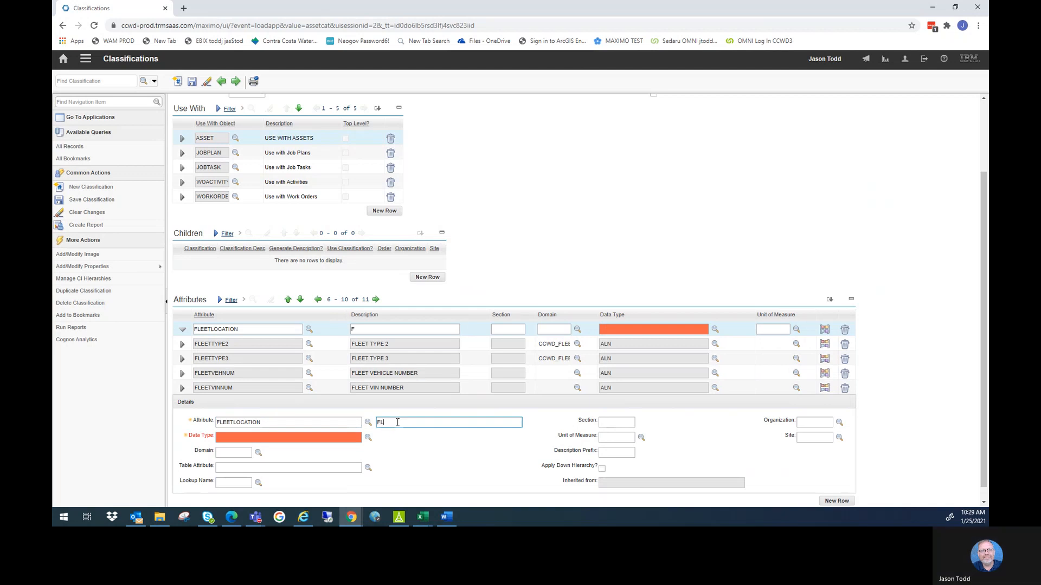
{"action": "type", "text": "EET LOCATION"}
Set the FLEETLOCATION attribute's data type to ALN, assign the fleet location domain found by filtering descriptions for FLEET, and save the classification.
{"action": "left_click", "coordinate": [343, 437]}
{"action": "type", "text": "ALN"}
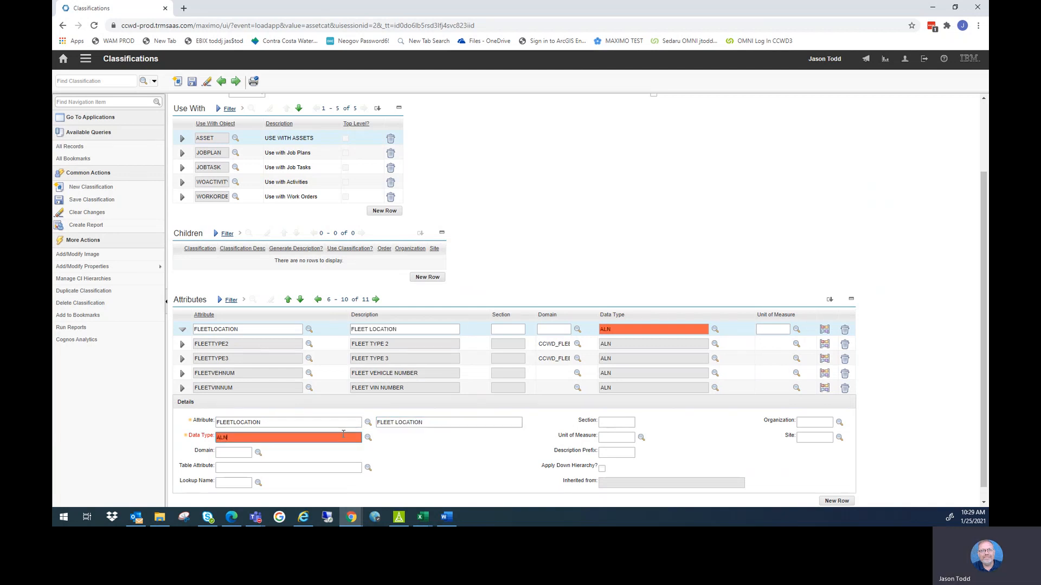
{"action": "left_click", "coordinate": [258, 453]}
{"action": "left_click", "coordinate": [503, 150]}
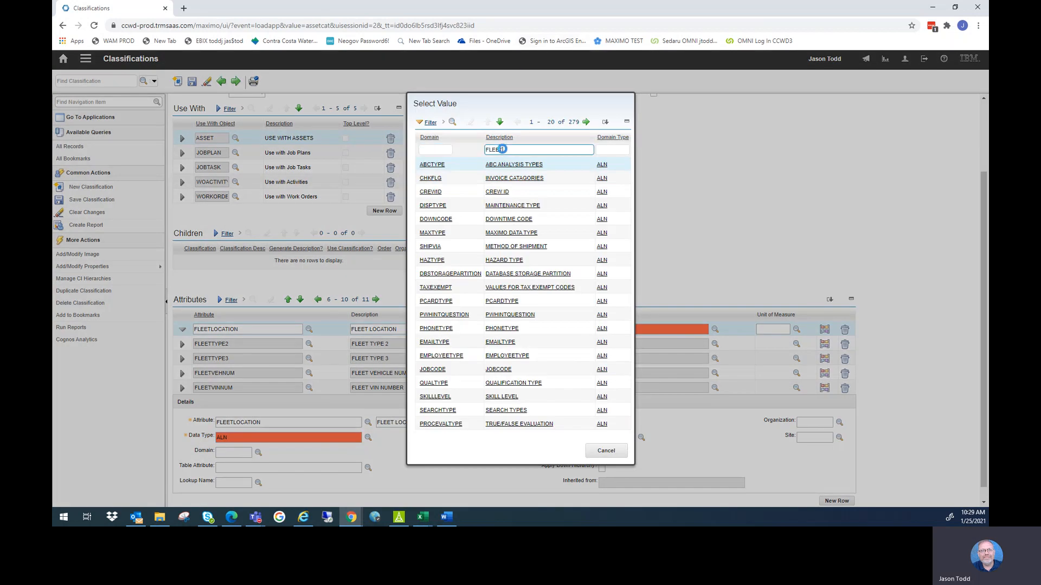
{"action": "key", "text": "Return"}
{"action": "left_click", "coordinate": [444, 220]}
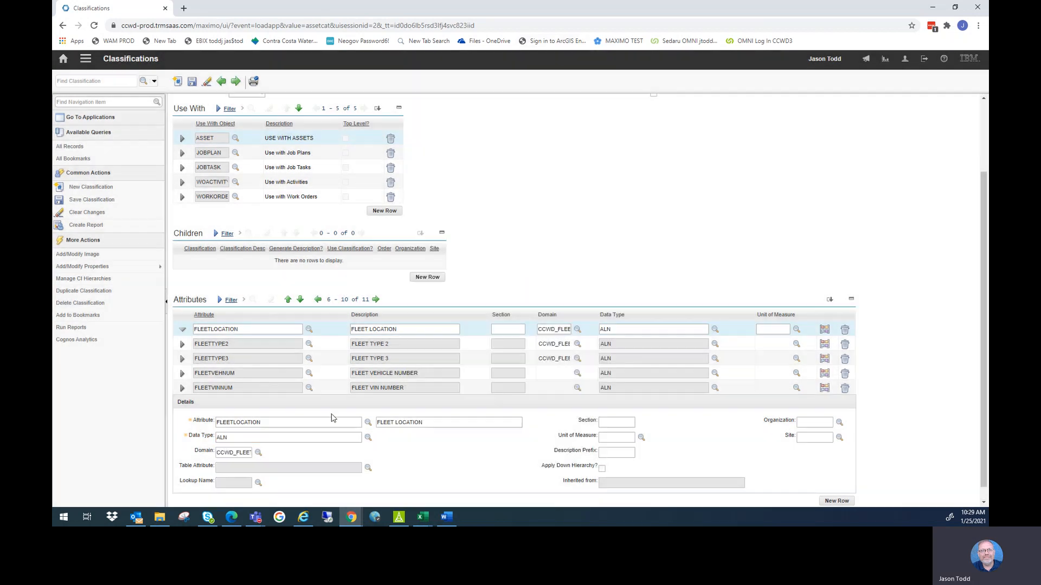
{"action": "left_click", "coordinate": [192, 82]}
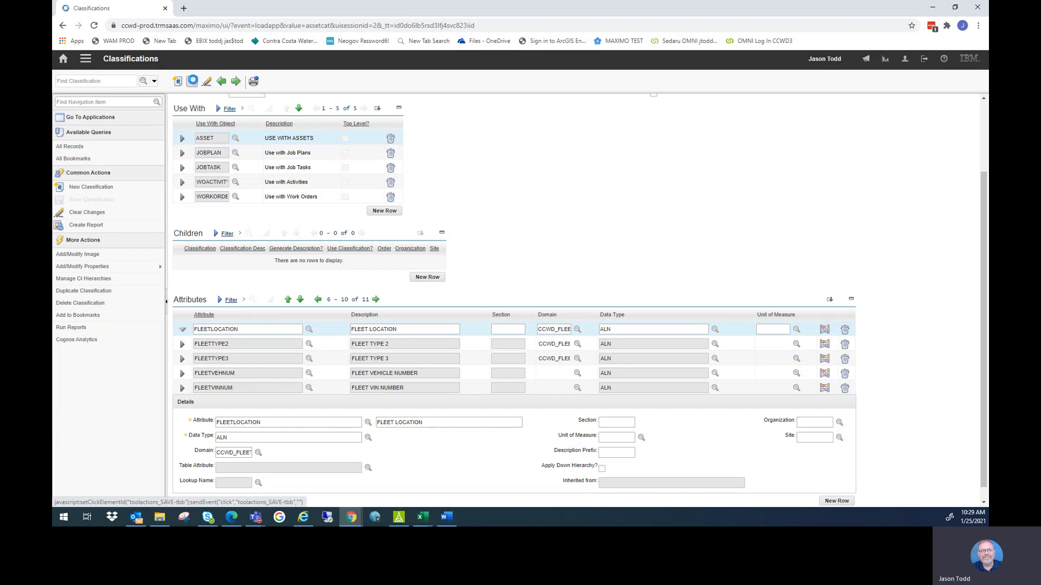
Add FLEETSECTION to the classification as a new attribute with the description "FLEET SECTION NUMBER".
{"action": "left_click", "coordinate": [836, 501]}
{"action": "type", "text": "FLEET"}
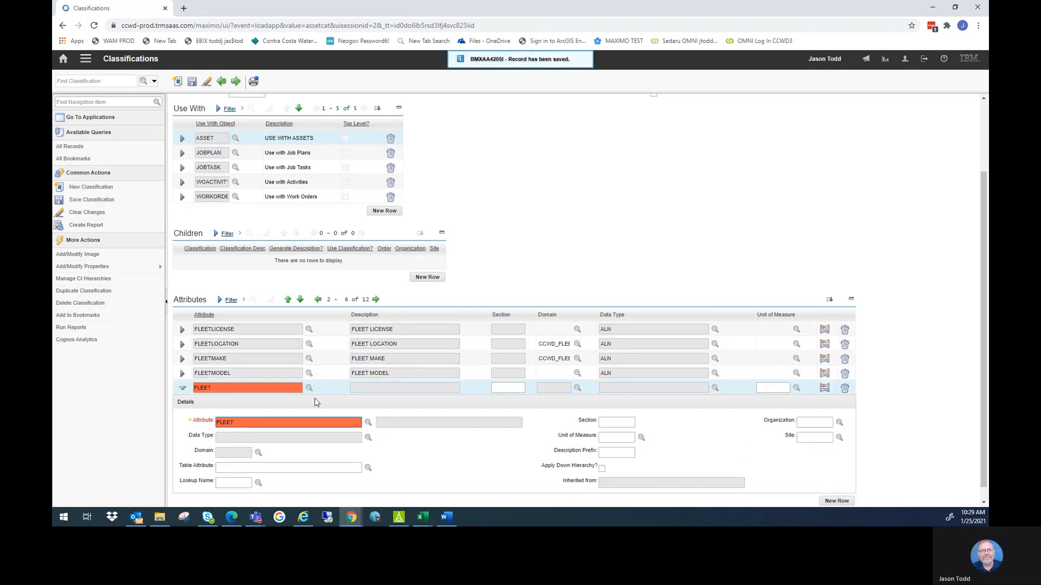
{"action": "left_click", "coordinate": [423, 517]}
{"action": "mouse_move", "coordinate": [584, 468]}
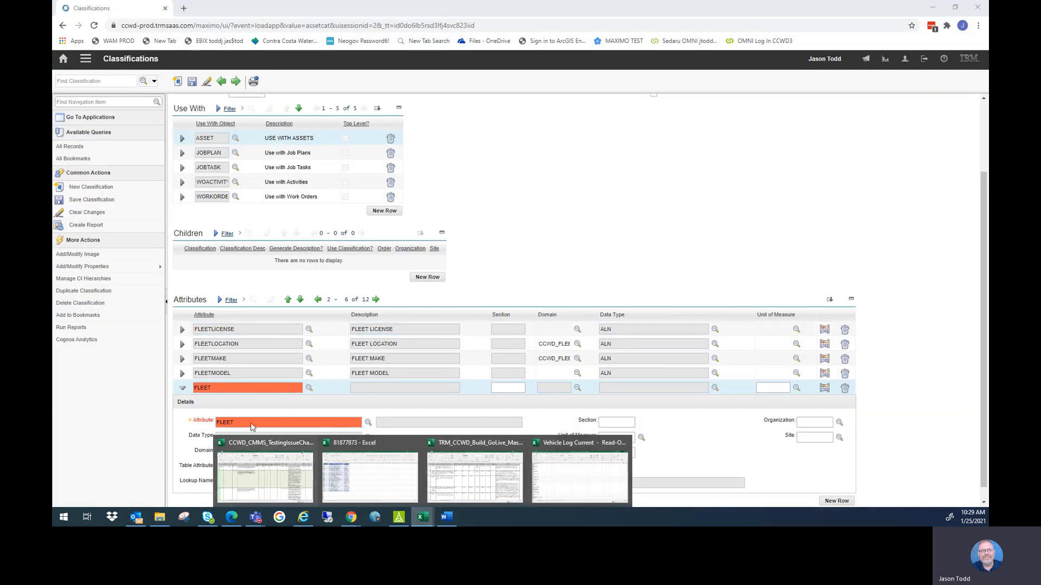
{"action": "left_click", "coordinate": [253, 421]}
{"action": "type", "text": "SECTION"}
{"action": "key", "text": "Tab"}
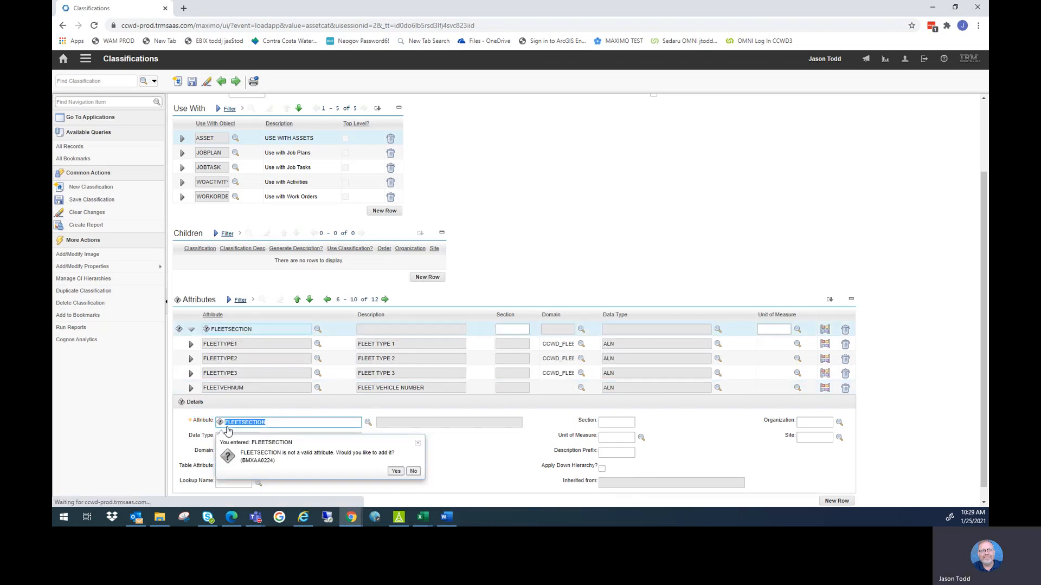
{"action": "left_click", "coordinate": [396, 471]}
{"action": "left_click", "coordinate": [402, 423]}
{"action": "type", "text": "FLEET SECTION NUMBER"}
Set FLEETSECTION's data type to ALN, assign the CCWD_FLEETSECTION domain found by filtering descriptions for FLEET, and save the classification.
{"action": "left_click", "coordinate": [272, 437]}
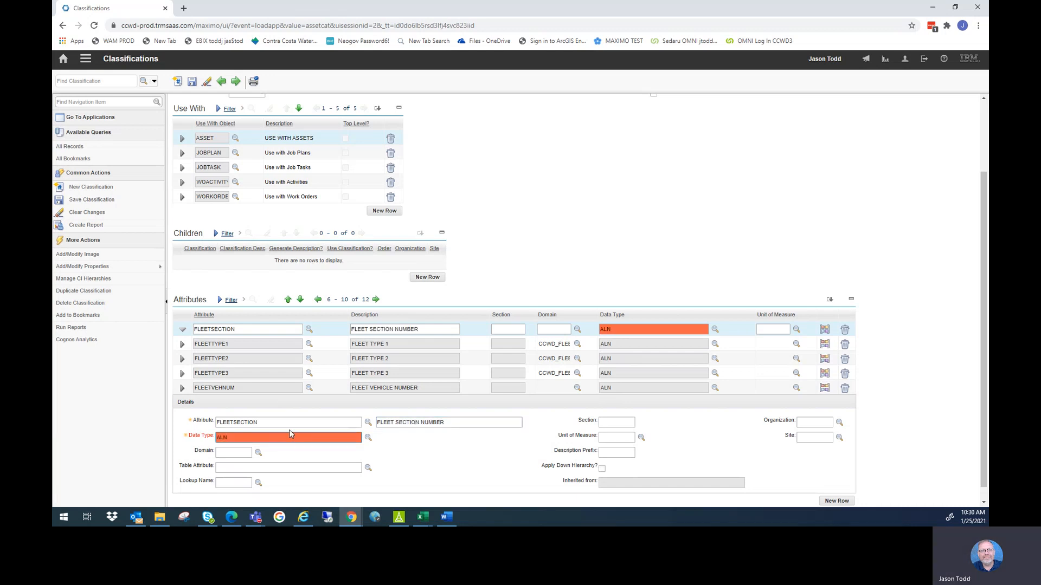
{"action": "left_click", "coordinate": [258, 453]}
{"action": "left_click", "coordinate": [512, 149]}
{"action": "type", "text": "FLEET"}
{"action": "key", "text": "Return"}
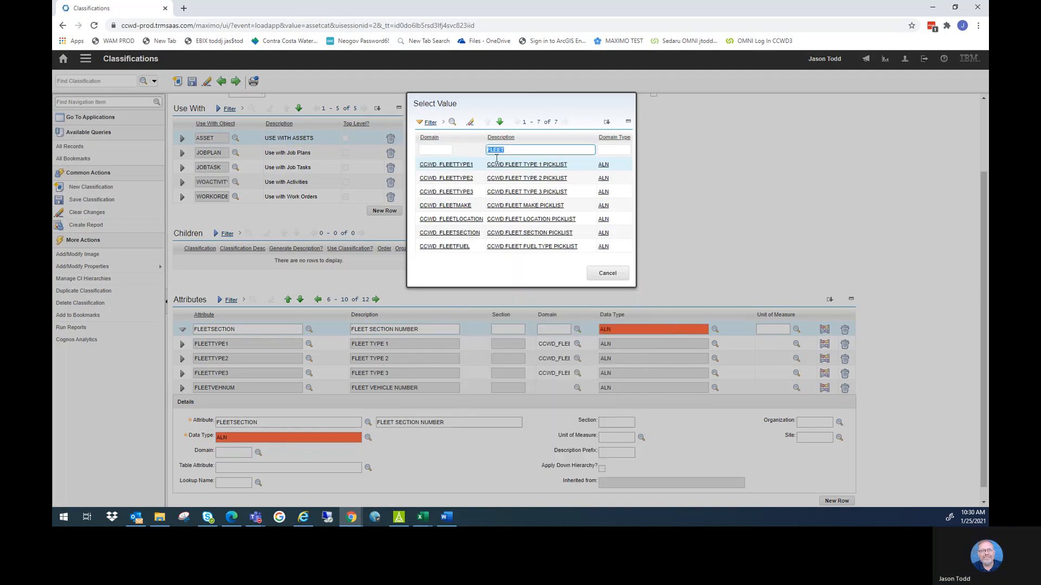
{"action": "left_click", "coordinate": [451, 234]}
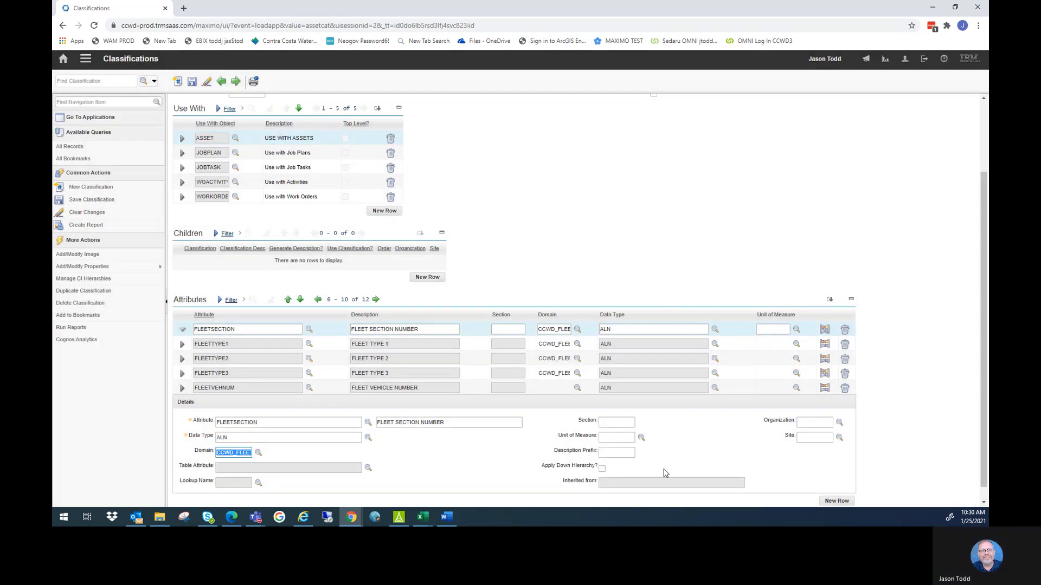
{"action": "left_click", "coordinate": [195, 84]}
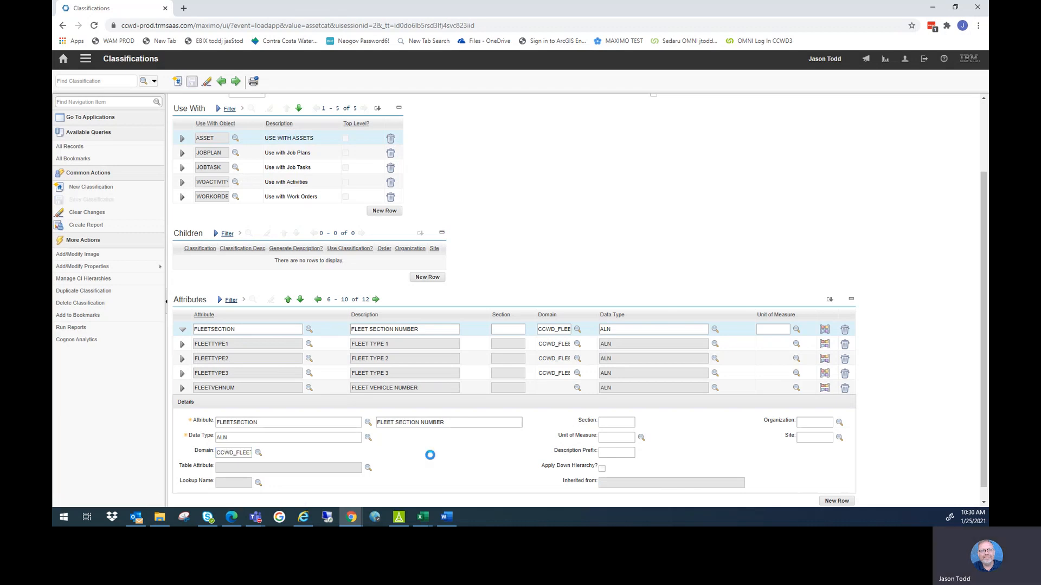
Check the vehicle log workbook, add FLEETUNIT to the Maximo classification with description "FLEET UNIT NUMBER" and data type ALN, and save.
{"action": "mouse_move", "coordinate": [424, 519]}
{"action": "left_click", "coordinate": [561, 467]}
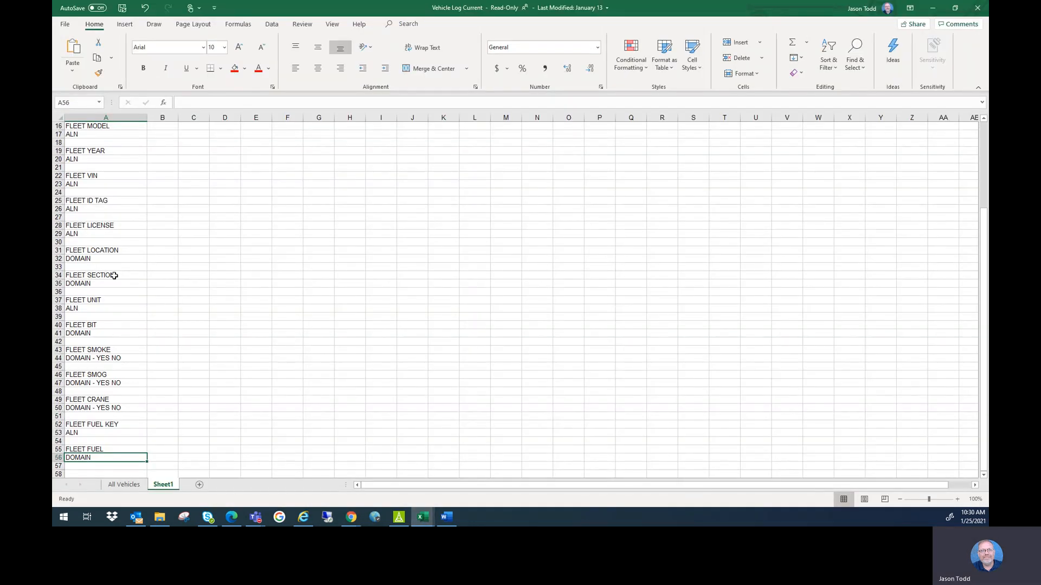
{"action": "scroll", "coordinate": [112, 277], "scroll_direction": "down", "scroll_amount": 1}
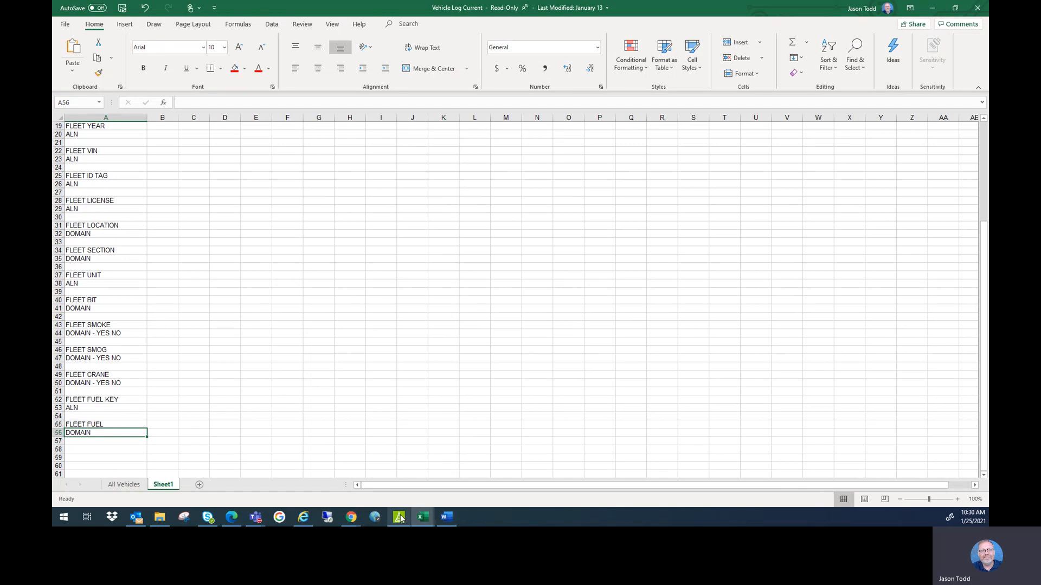
{"action": "left_click", "coordinate": [940, 9]}
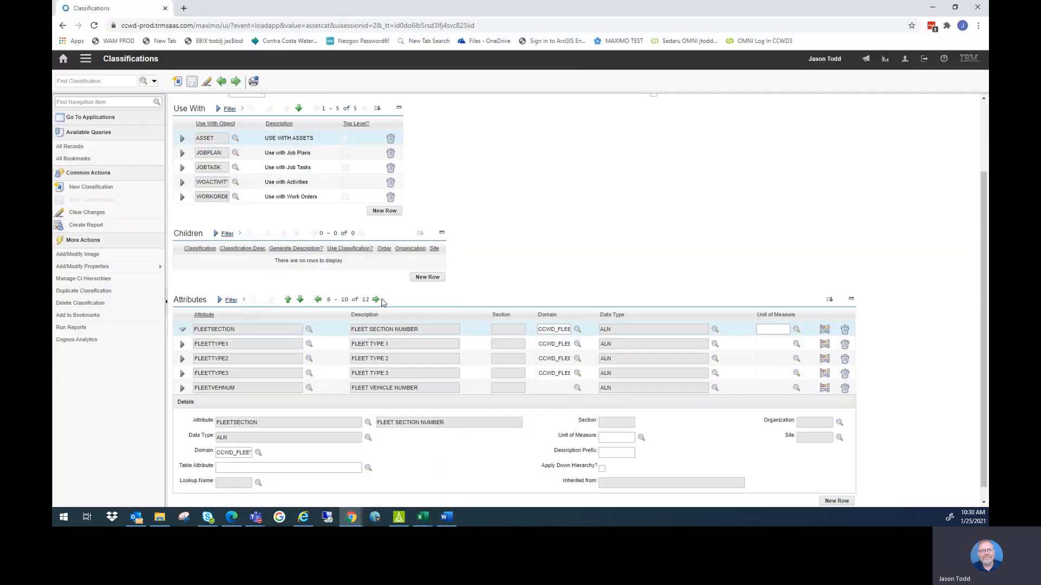
{"action": "left_click", "coordinate": [829, 501]}
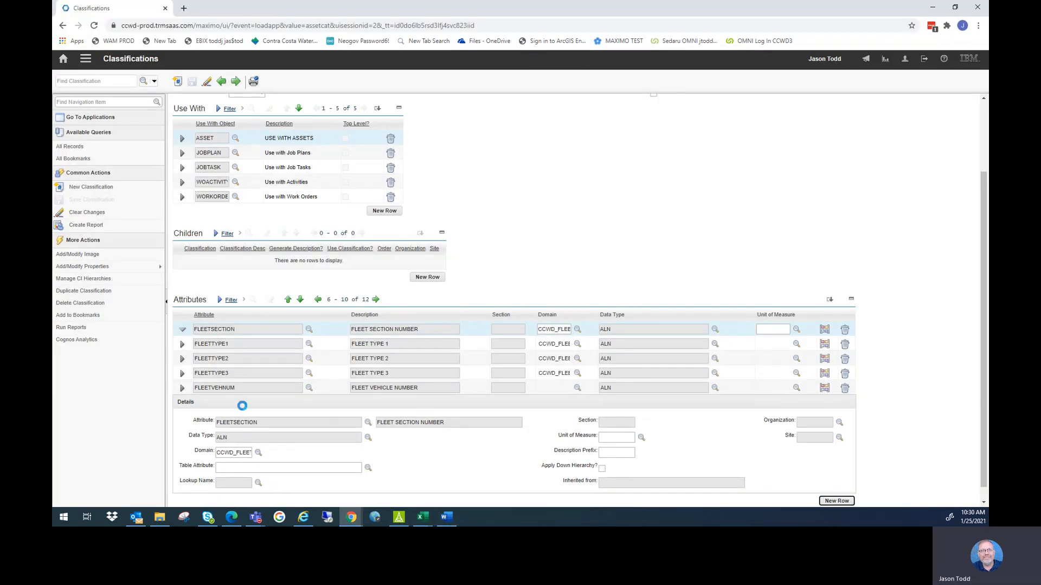
{"action": "type", "text": "FLEETUNIT"}
{"action": "key", "text": "Tab"}
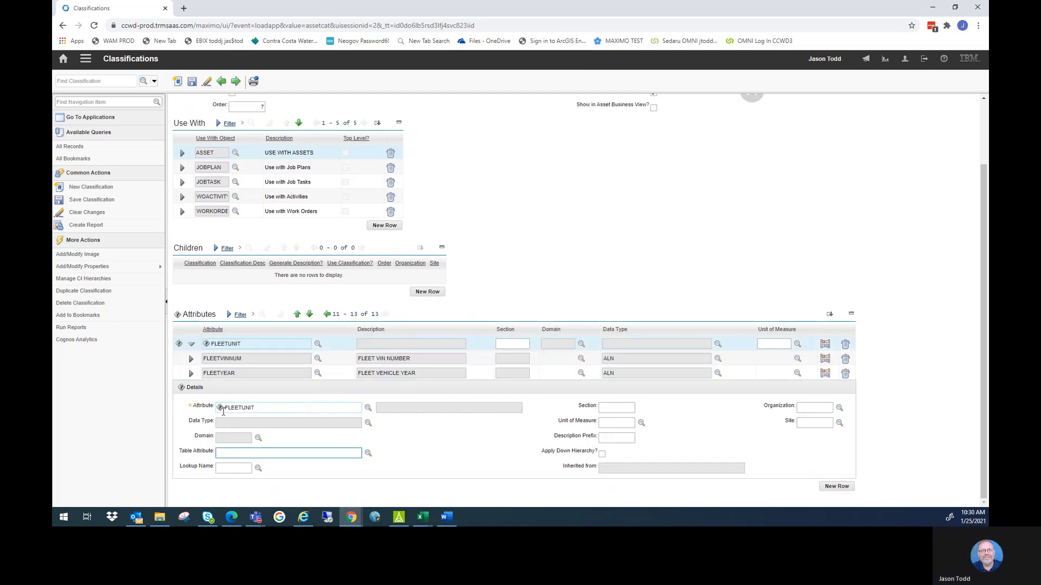
{"action": "left_click", "coordinate": [396, 456]}
{"action": "left_click", "coordinate": [391, 408]}
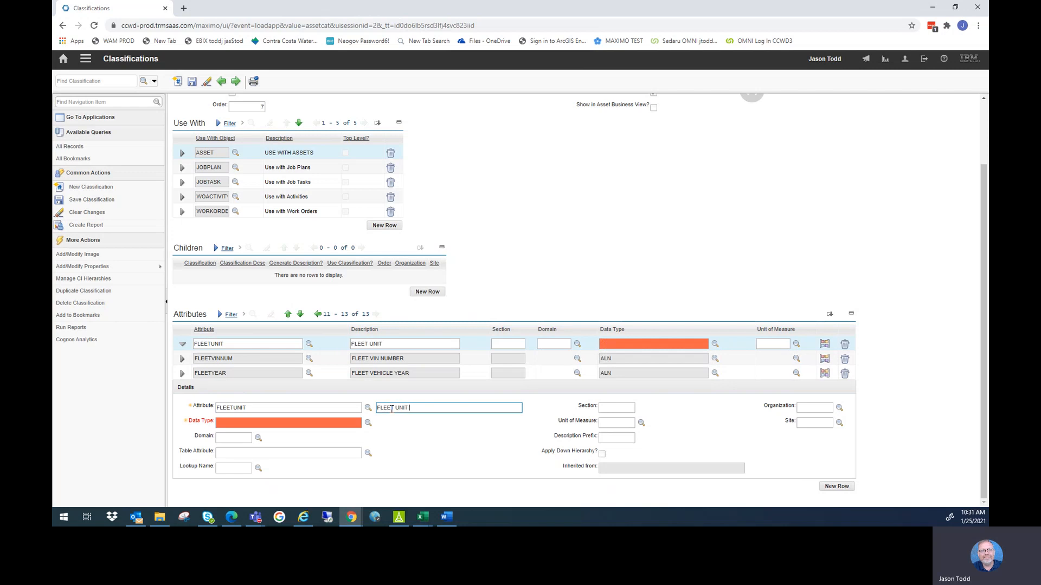
{"action": "left_click", "coordinate": [317, 423]}
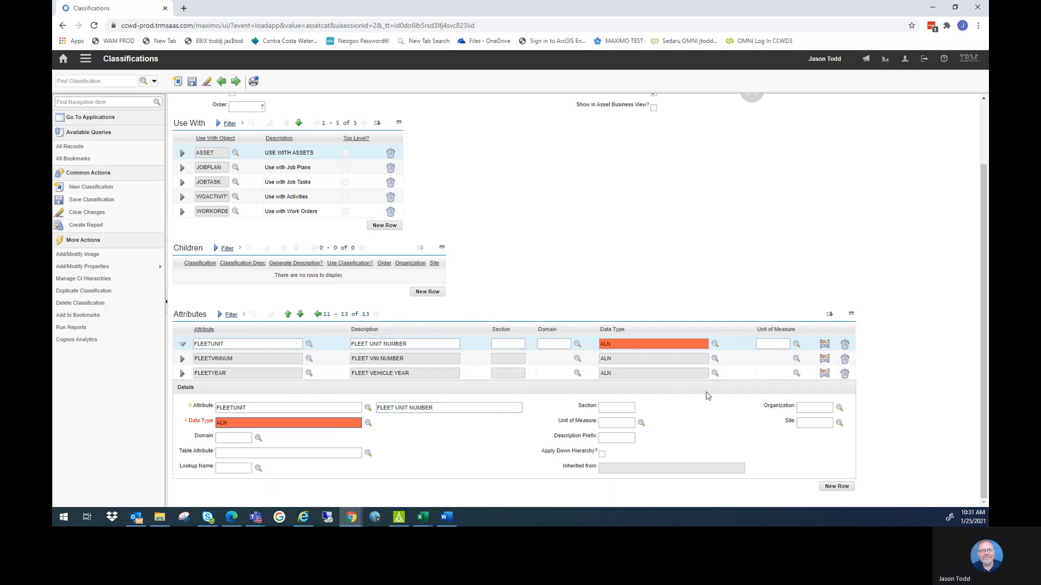
{"action": "key", "text": "alt+s"}
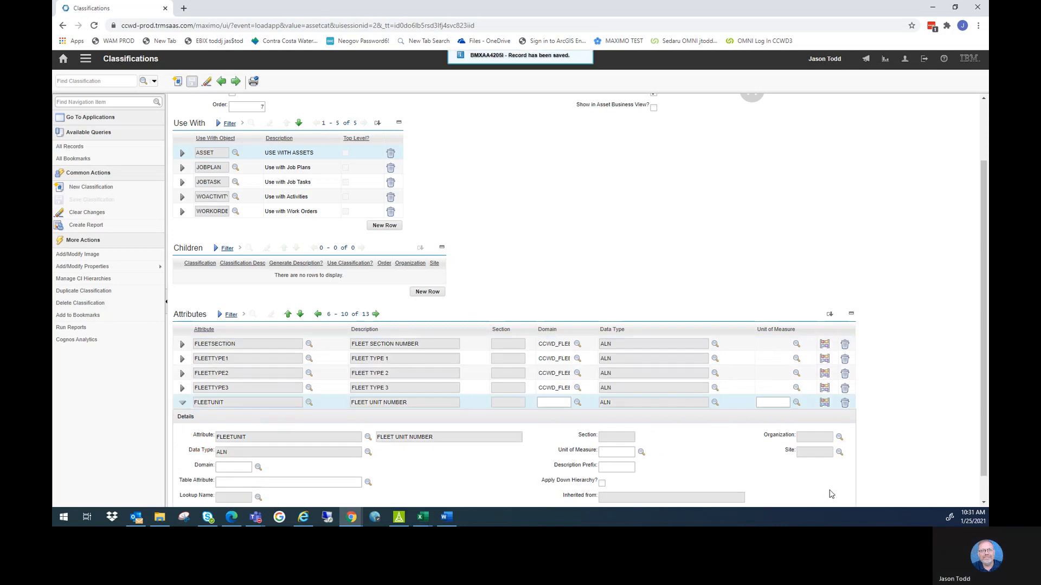
Add FLEETBIT to the classification as a new attribute with the description "FLEET BIT PROGRAM?".
{"action": "left_click", "coordinate": [838, 488]}
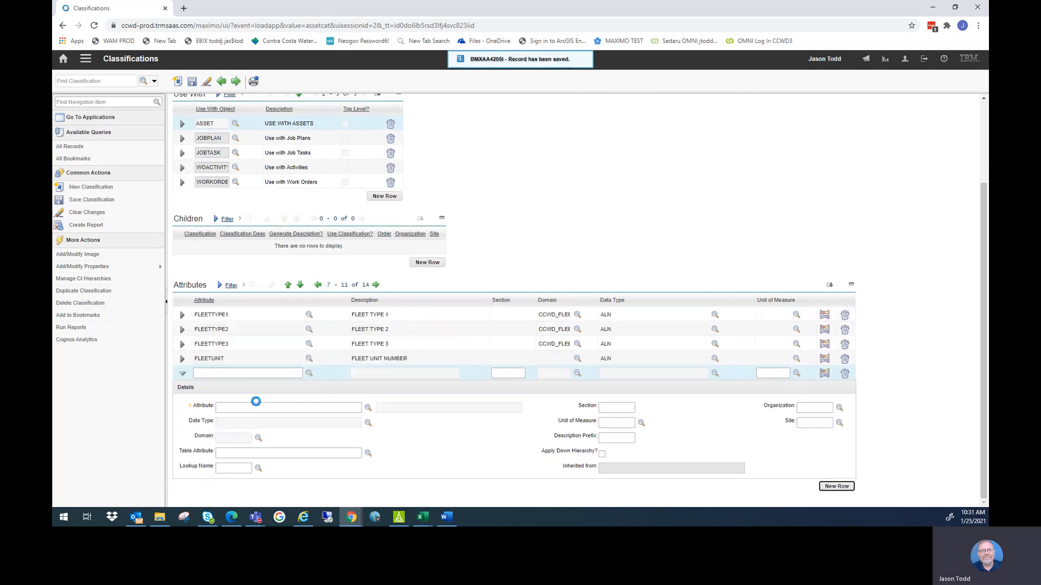
{"action": "type", "text": "FLEET"}
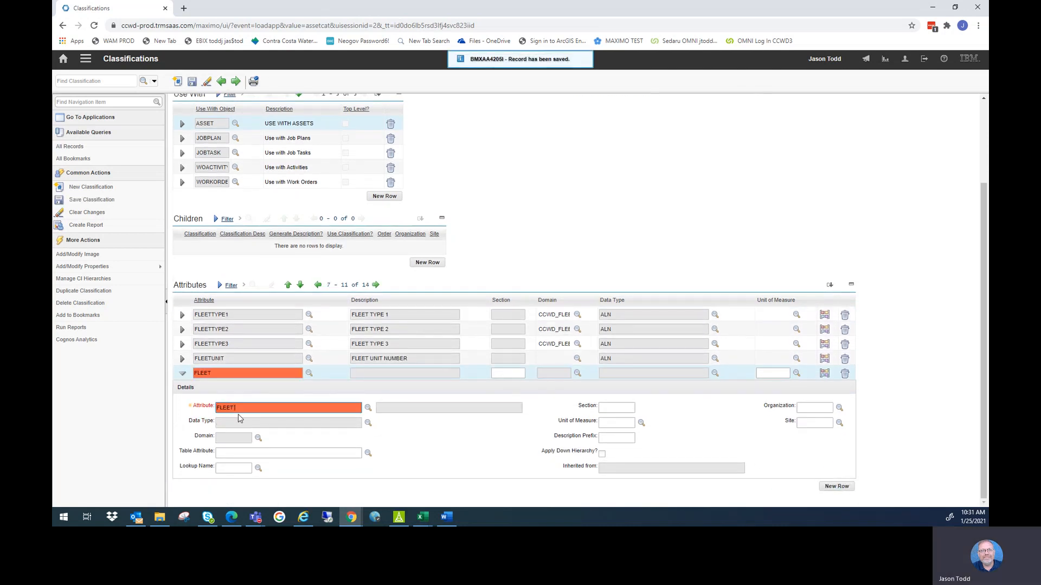
{"action": "type", "text": "BIT"}
{"action": "key", "text": "Tab"}
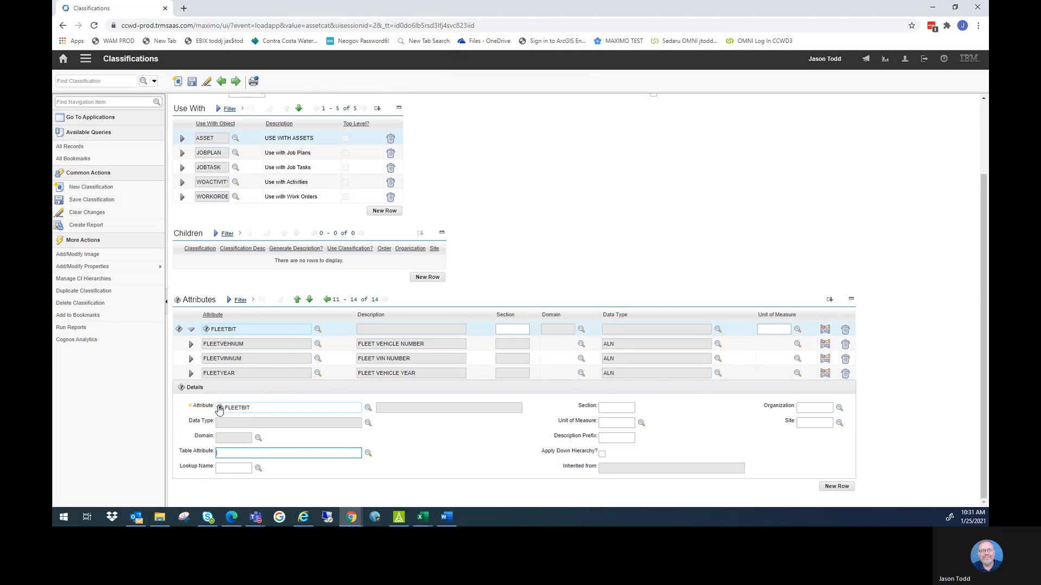
{"action": "left_click", "coordinate": [395, 457]}
{"action": "left_click", "coordinate": [397, 409]}
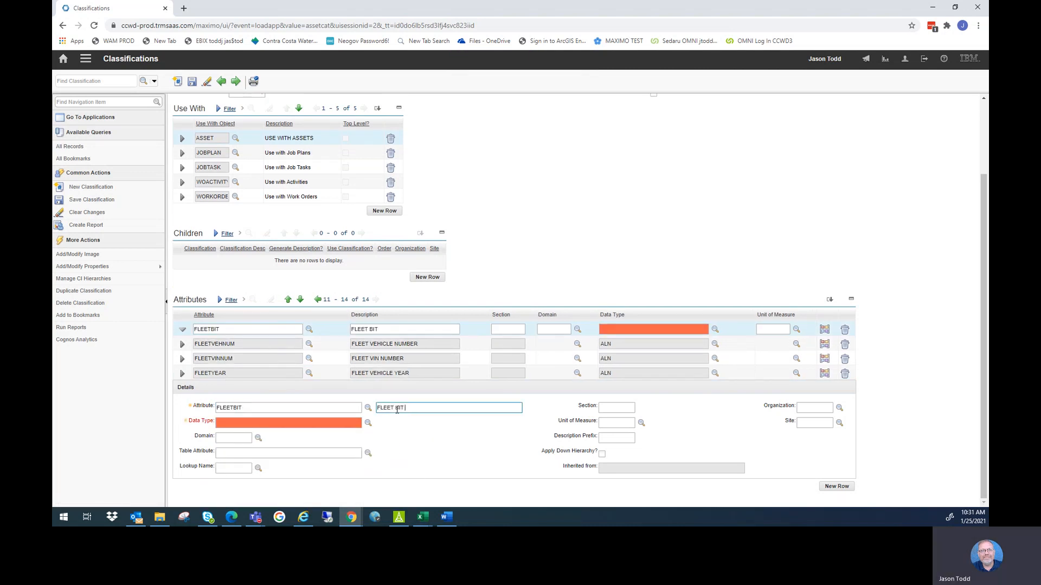
{"action": "type", "text": "?"}
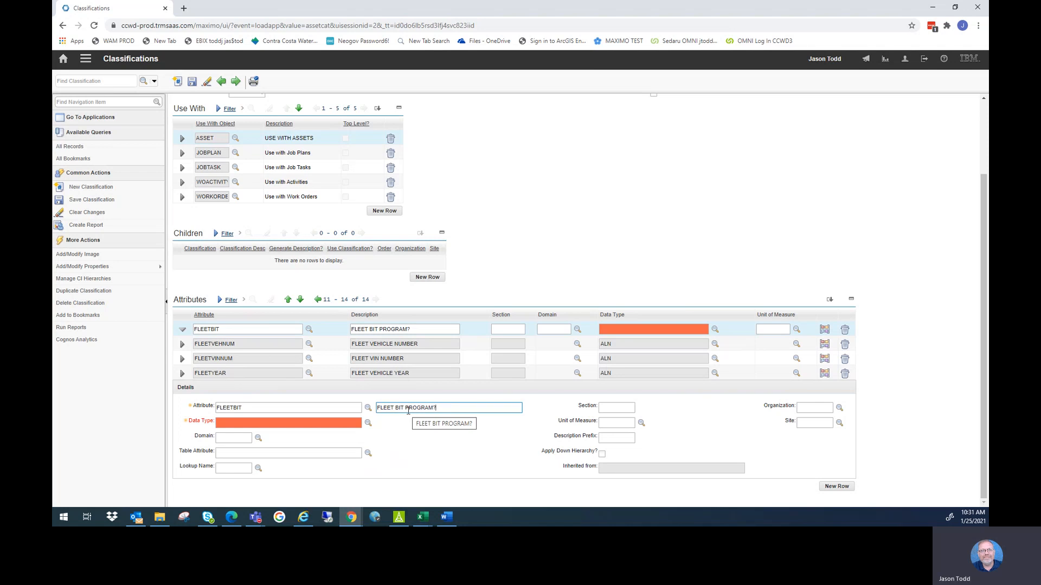
Set FLEETBIT's data type to ALN, assign the CCWD_YESNO domain found by filtering descriptions for YES, and save the classification.
{"action": "left_click", "coordinate": [302, 421]}
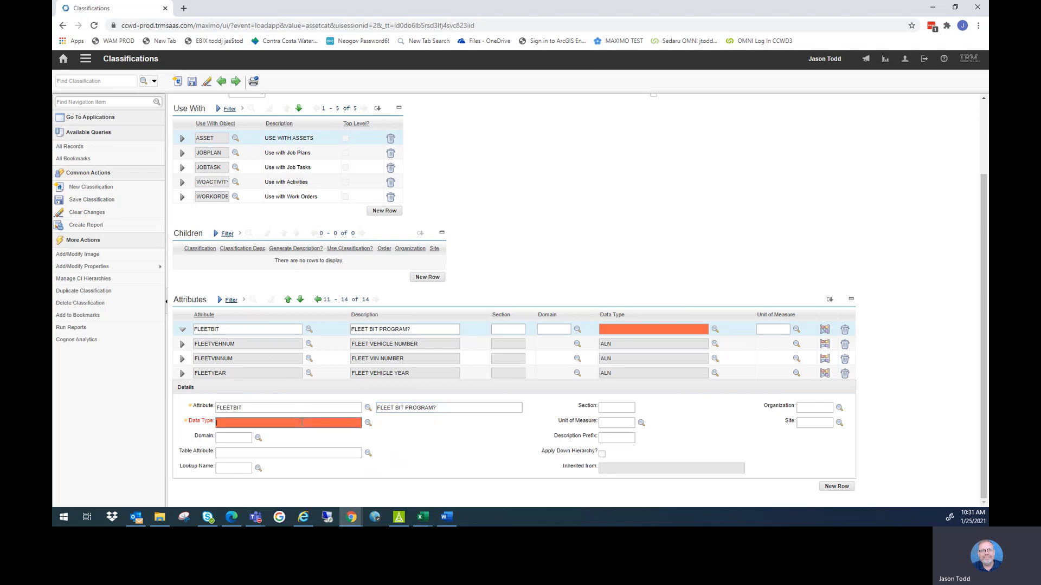
{"action": "left_click", "coordinate": [258, 438]}
{"action": "left_click", "coordinate": [497, 151]}
{"action": "type", "text": "YES"}
{"action": "key", "text": "Return"}
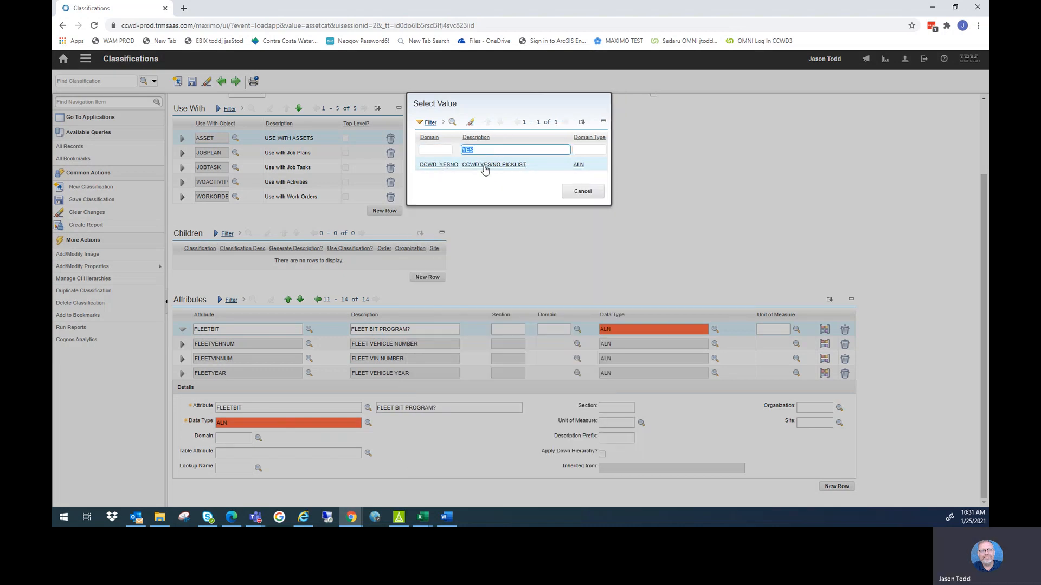
{"action": "left_click", "coordinate": [451, 165]}
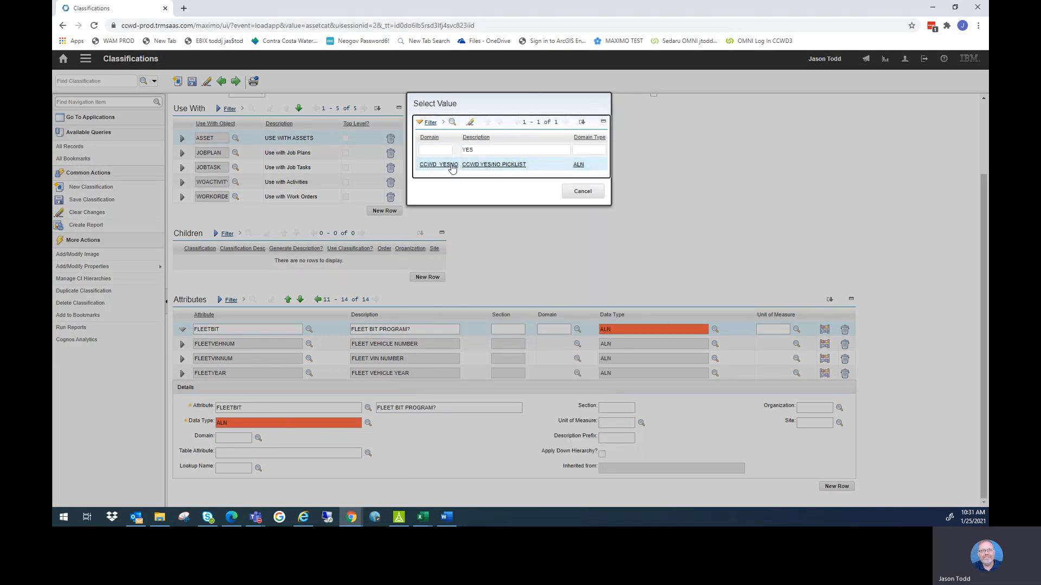
{"action": "left_click", "coordinate": [451, 164]}
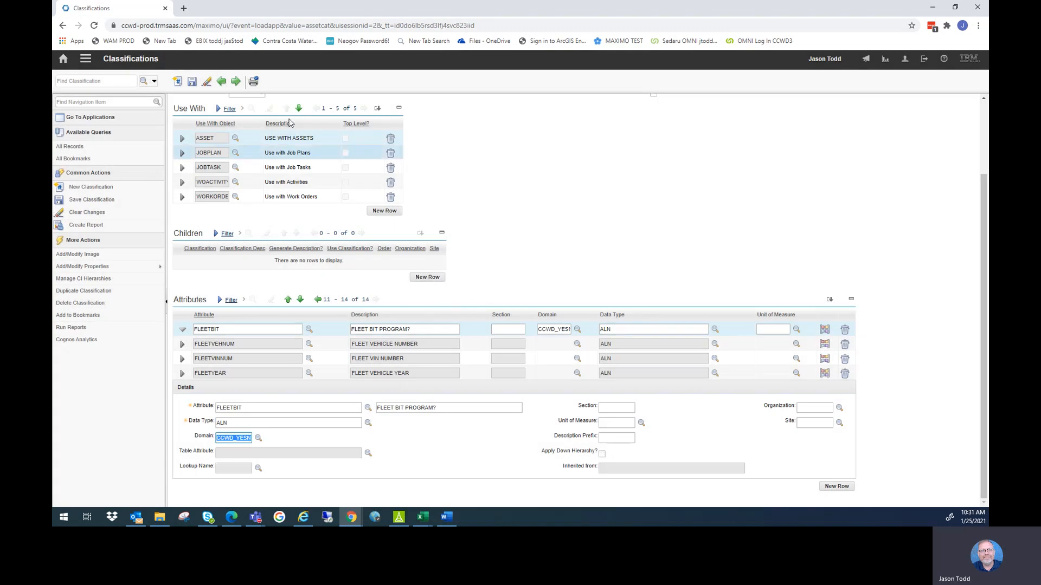
{"action": "left_click", "coordinate": [194, 85]}
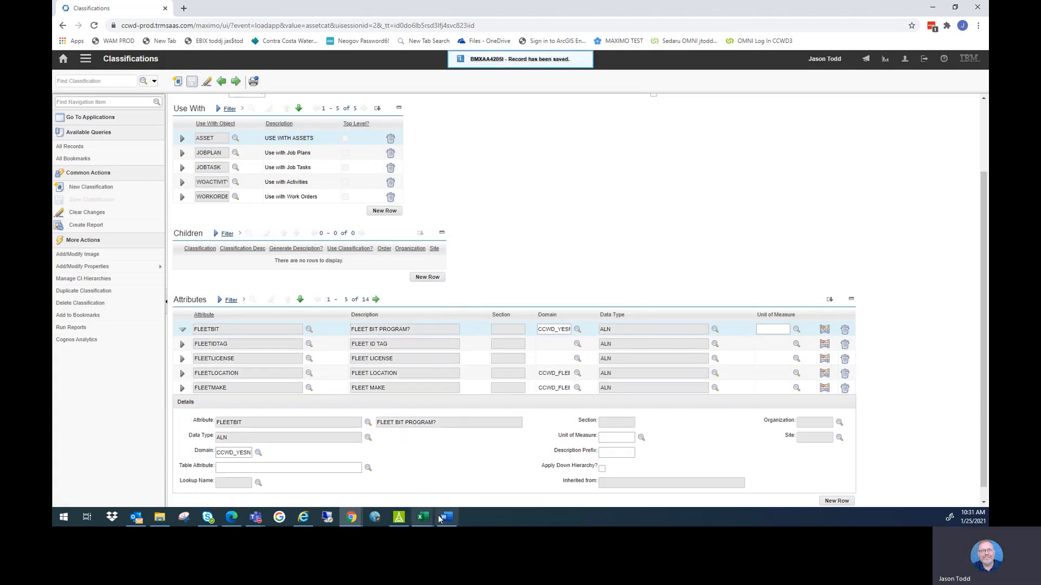
Check the attribute after FLEET BIT in the vehicle log workbook and add FLEETSMOKE to the Maximo classification, described as "FLEET SMOKE PROGRAM?".
{"action": "left_click", "coordinate": [579, 472]}
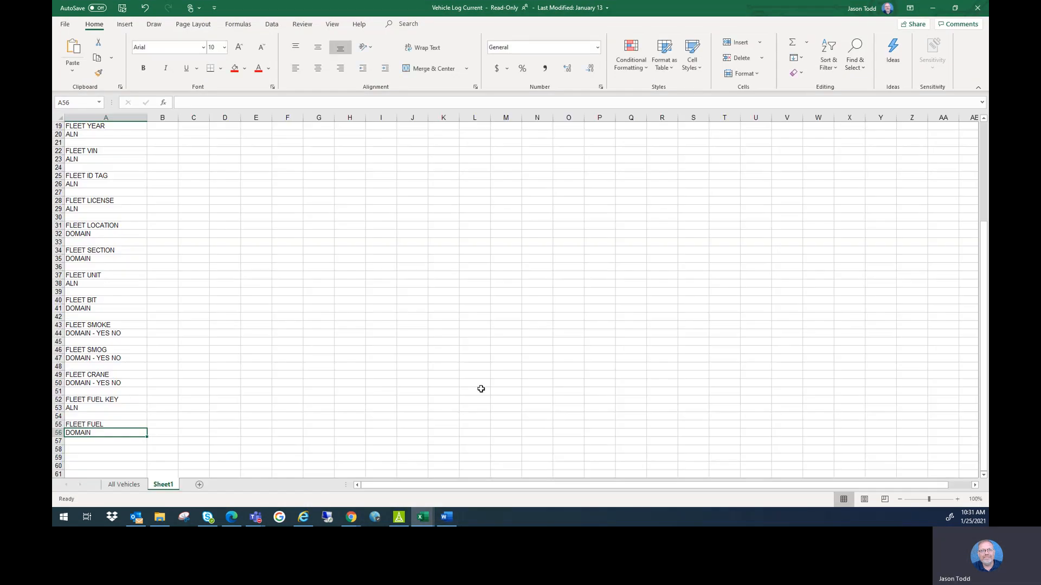
{"action": "left_click", "coordinate": [101, 302]}
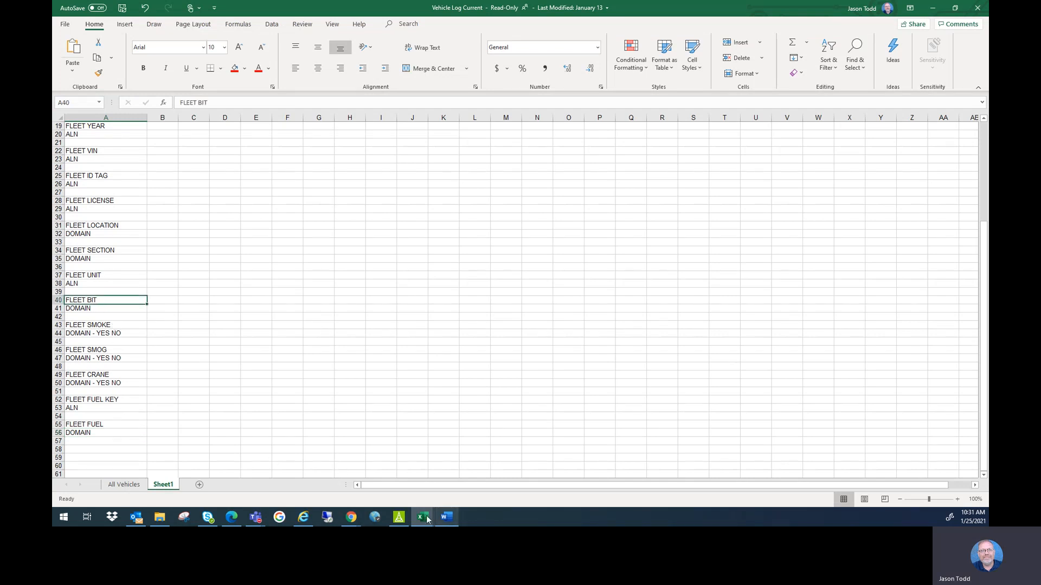
{"action": "left_click", "coordinate": [351, 517]}
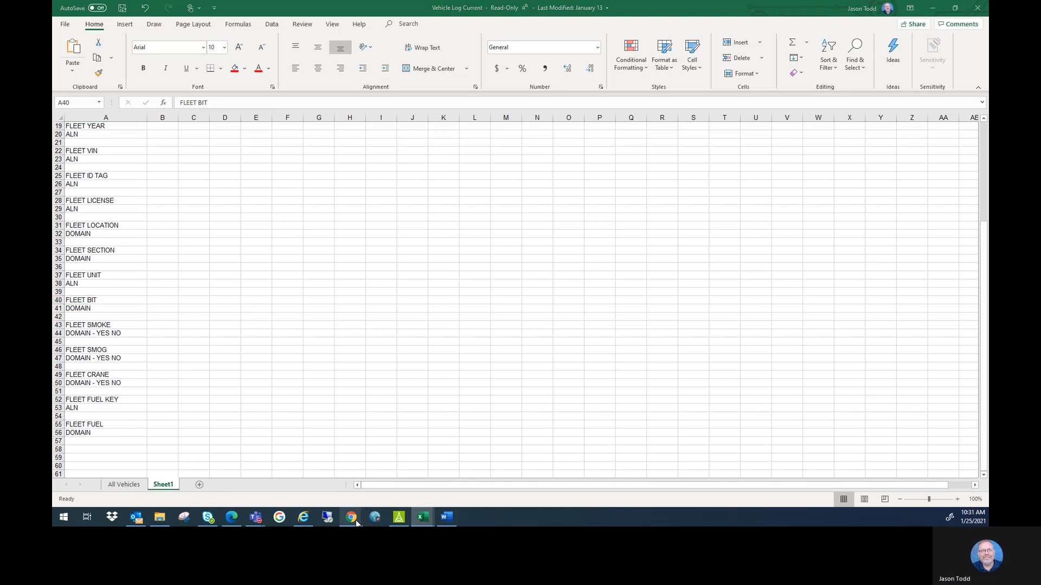
{"action": "left_click", "coordinate": [393, 492]}
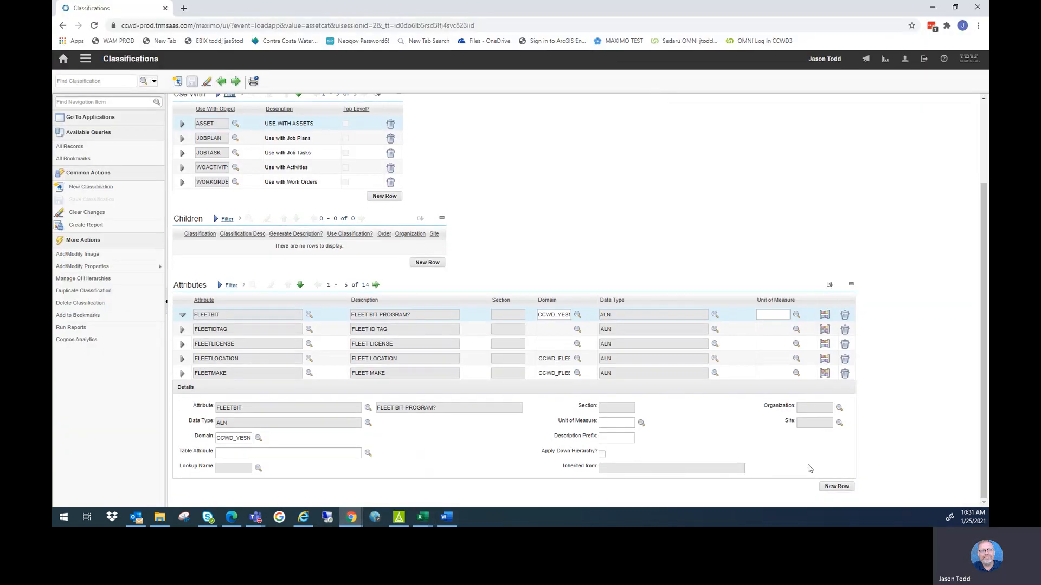
{"action": "left_click", "coordinate": [830, 485]}
{"action": "type", "text": "FLEETSMOKE"}
{"action": "key", "text": "Tab"}
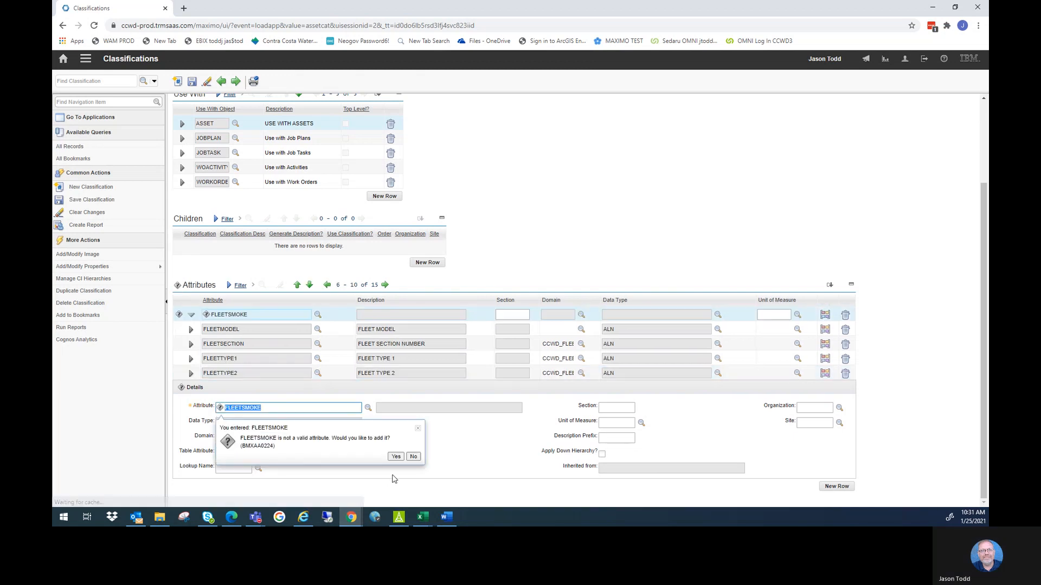
{"action": "left_click", "coordinate": [394, 459]}
{"action": "type", "text": "F"}
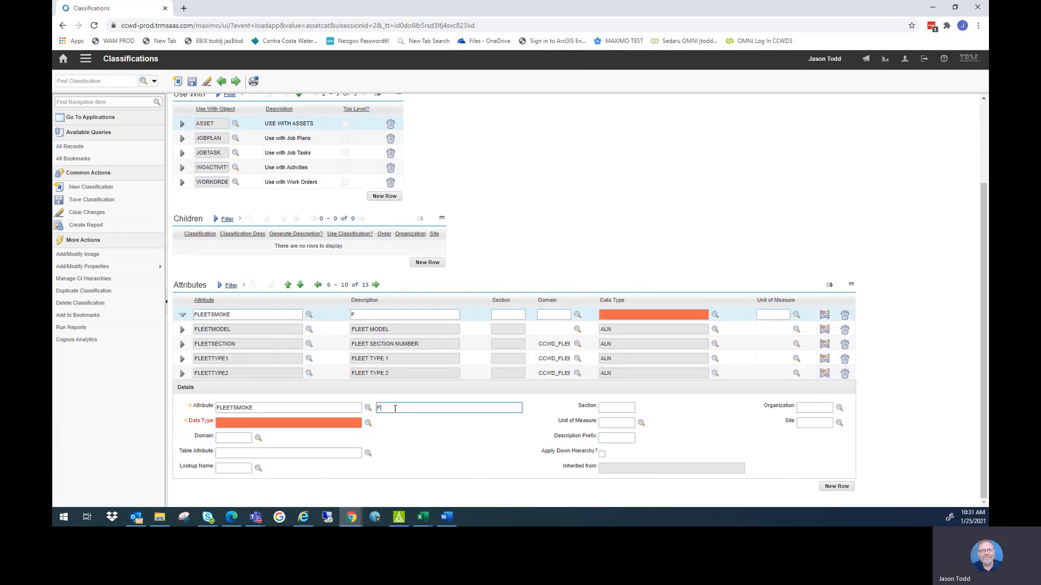
{"action": "type", "text": "LEET SMOKE PROGRAM?"}
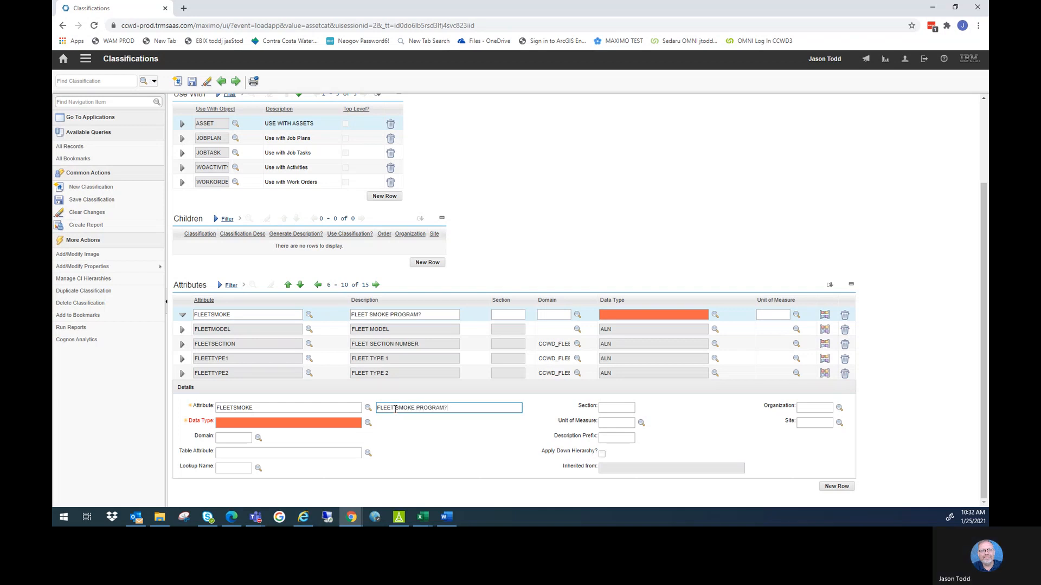
Set FLEETSMOKE's data type to ALN, assign the CCWD_YESNO domain found by filtering descriptions for YES, and save the classification.
{"action": "left_click", "coordinate": [334, 423]}
{"action": "type", "text": "ALN"}
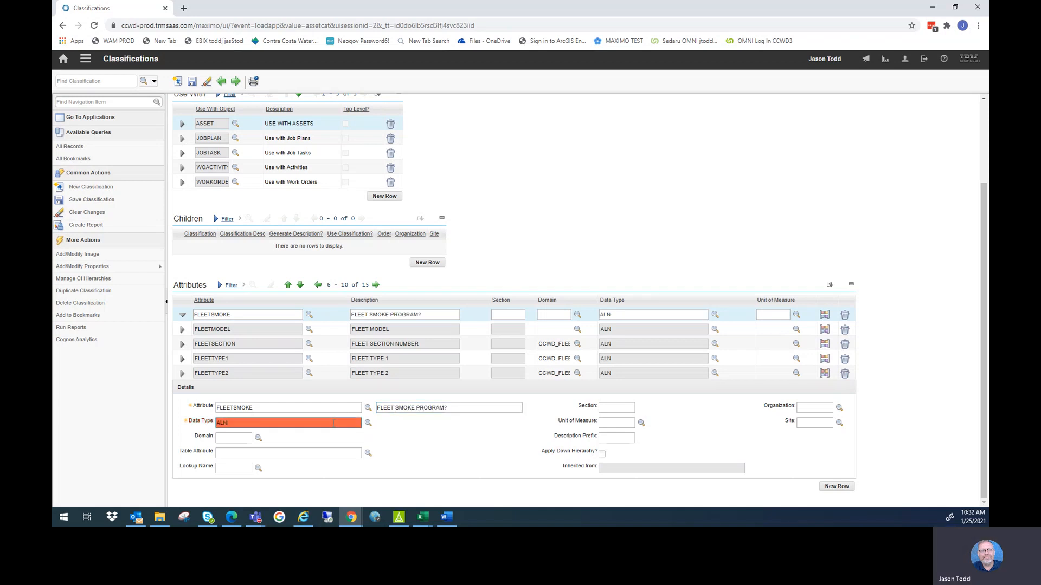
{"action": "left_click", "coordinate": [258, 437]}
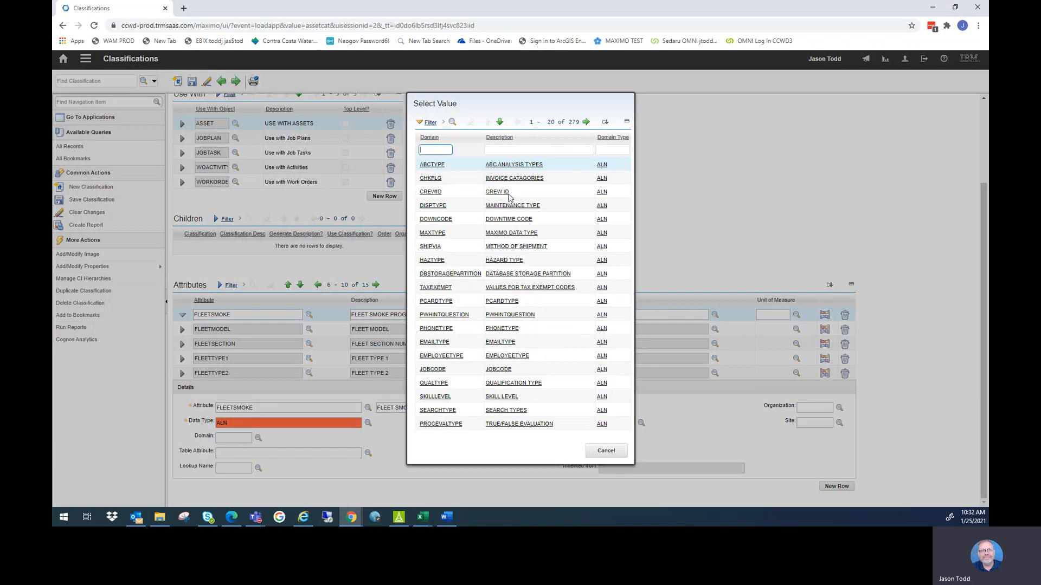
{"action": "left_click", "coordinate": [506, 150]}
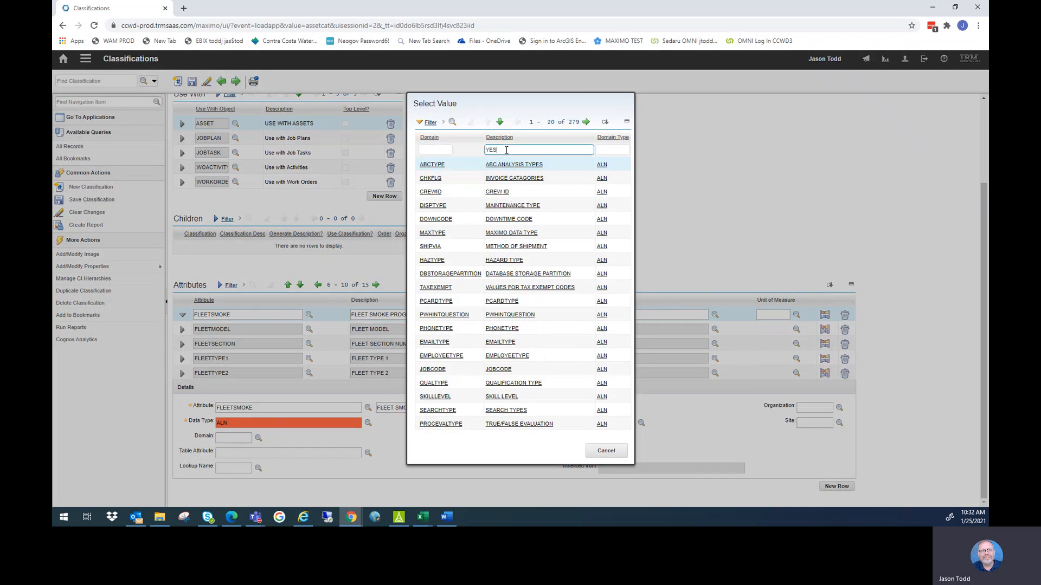
{"action": "key", "text": "Return"}
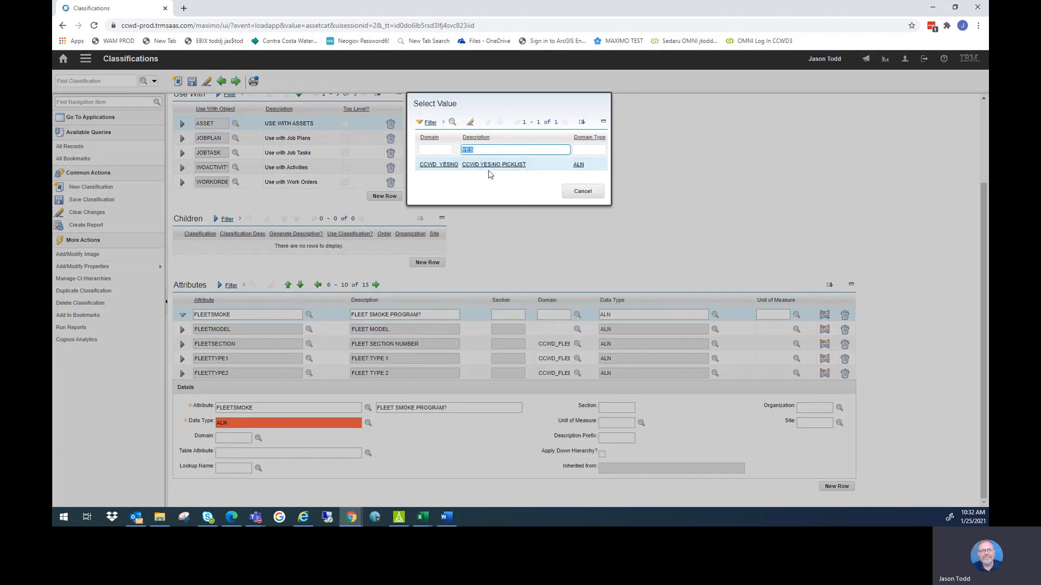
{"action": "left_click", "coordinate": [441, 165]}
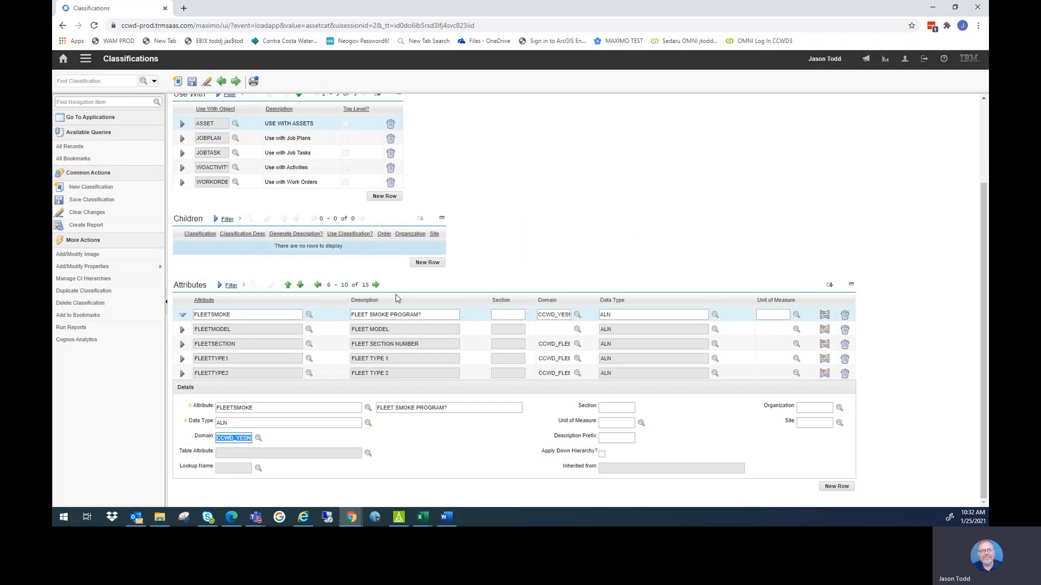
{"action": "left_click", "coordinate": [192, 81]}
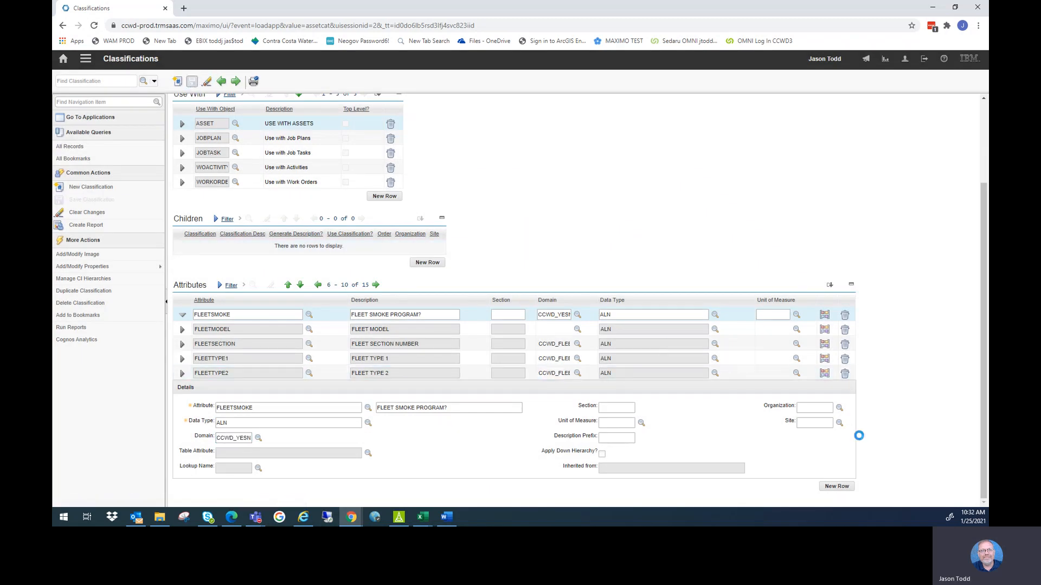
Add FLEETSMOG to the classification as a new attribute with the description "FLEET SMOG PROGRAM?".
{"action": "left_click", "coordinate": [837, 488]}
{"action": "type", "text": "FLEETSMOG"}
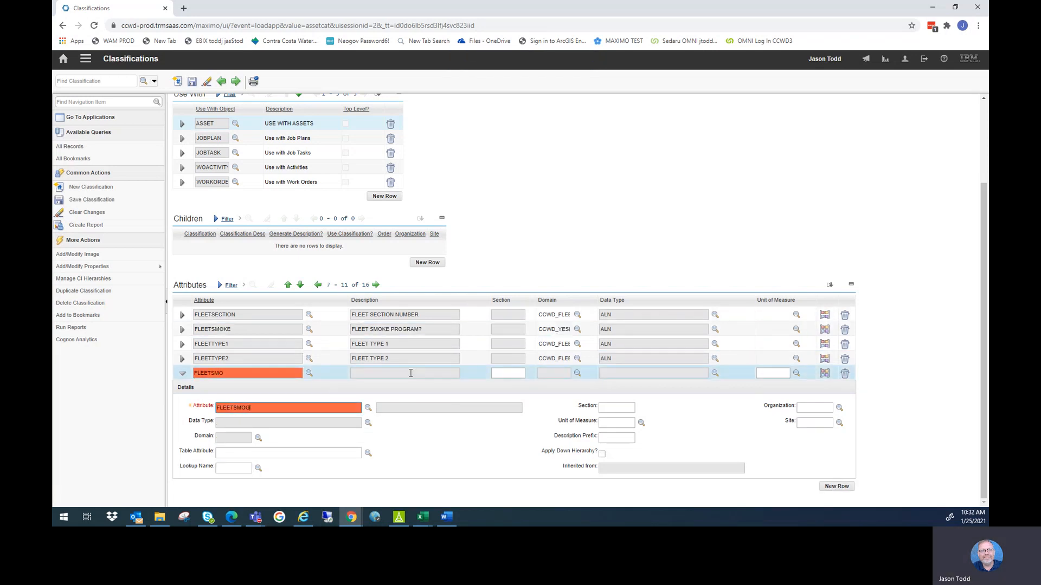
{"action": "key", "text": "Tab"}
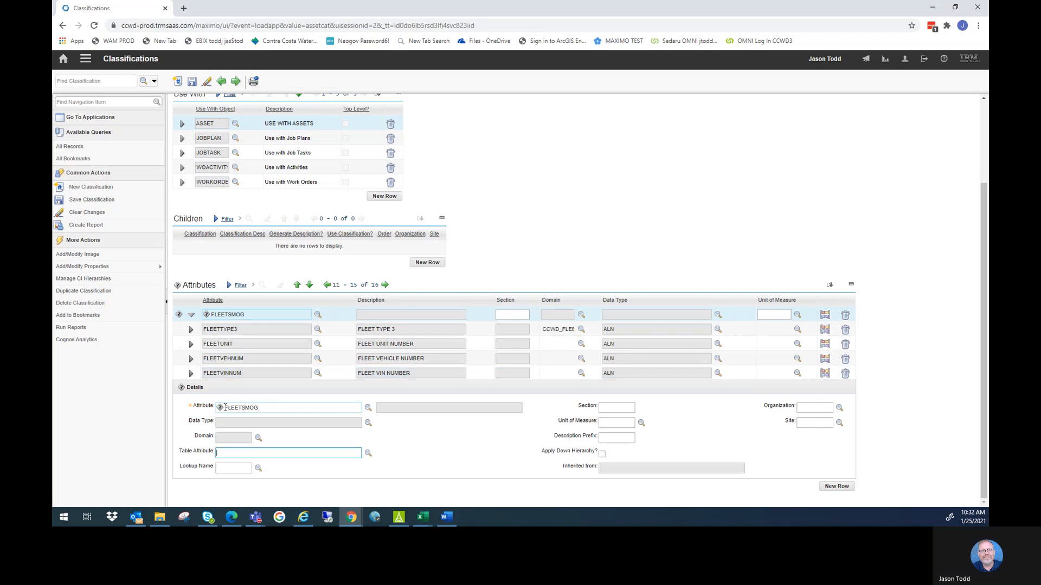
{"action": "left_click", "coordinate": [388, 455]}
{"action": "left_click", "coordinate": [388, 409]}
{"action": "type", "text": "FLEET SMOG PROGRAM"}
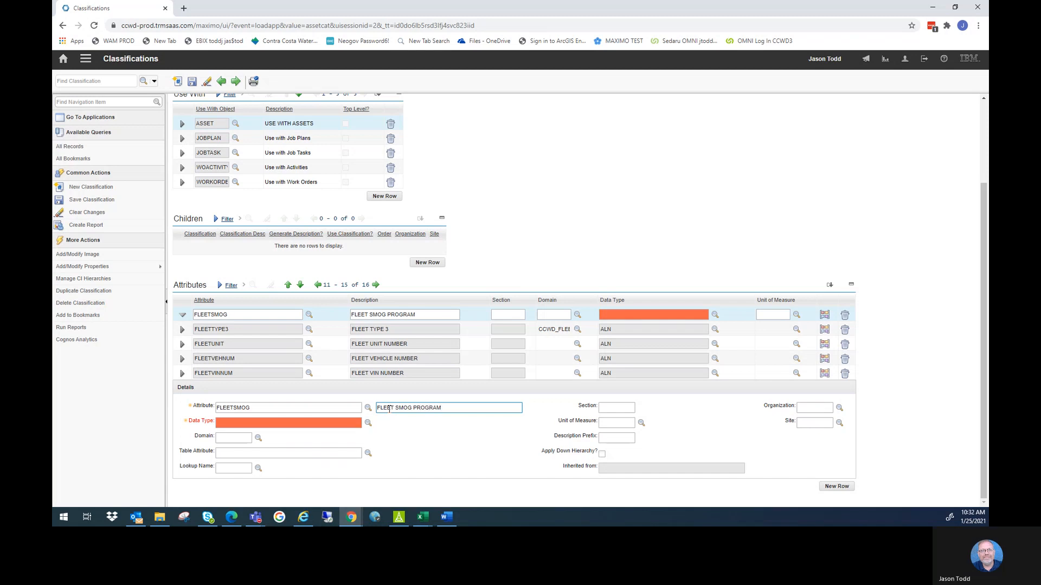
{"action": "type", "text": "?"}
Set FLEETSMOG's data type to ALN, assign the CCWD_YESNO domain found by filtering descriptions for YES, and save the classification.
{"action": "left_click", "coordinate": [337, 422]}
{"action": "type", "text": "ALN"}
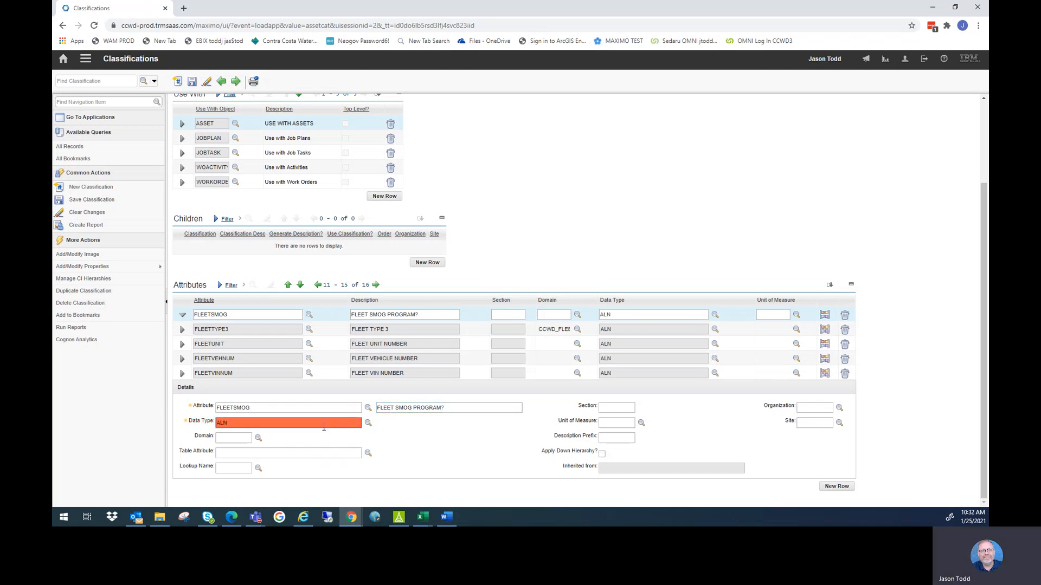
{"action": "left_click", "coordinate": [258, 437]}
{"action": "left_click", "coordinate": [510, 149]}
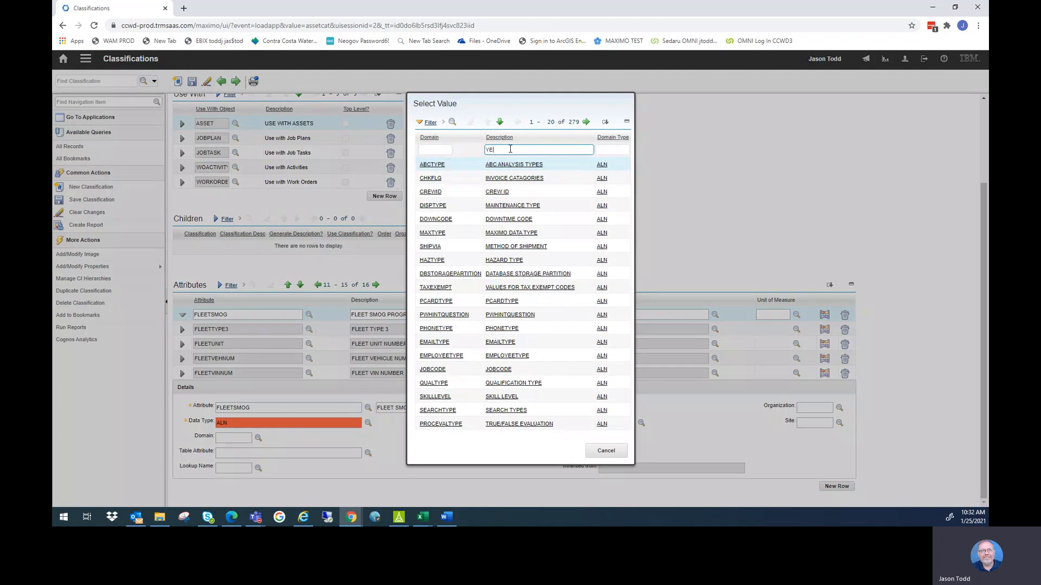
{"action": "type", "text": "YES"}
{"action": "key", "text": "Return"}
{"action": "left_click", "coordinate": [435, 164]}
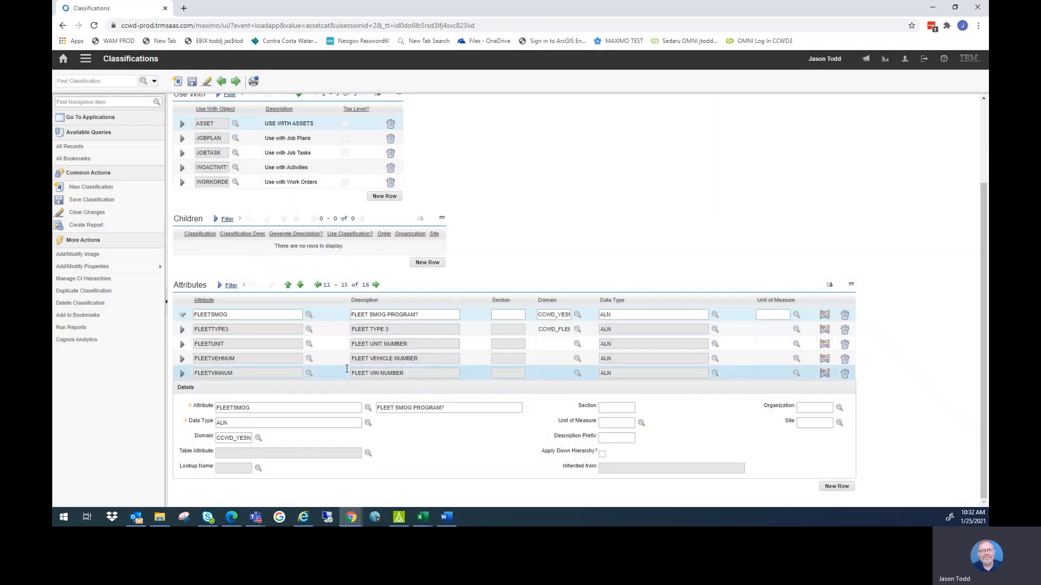
{"action": "key", "text": "alt+s"}
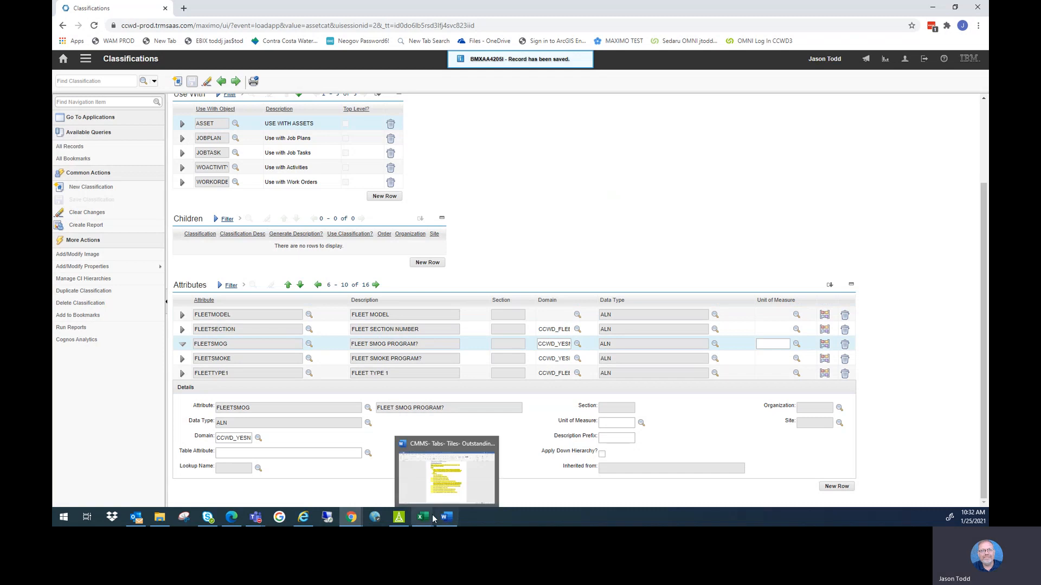
Check the attribute after FLEET SMOG in the vehicle log workbook and add FLEETCRANE to the Maximo classification, described as "CRANE INSTALLED?".
{"action": "mouse_move", "coordinate": [423, 518]}
{"action": "left_click", "coordinate": [577, 475]}
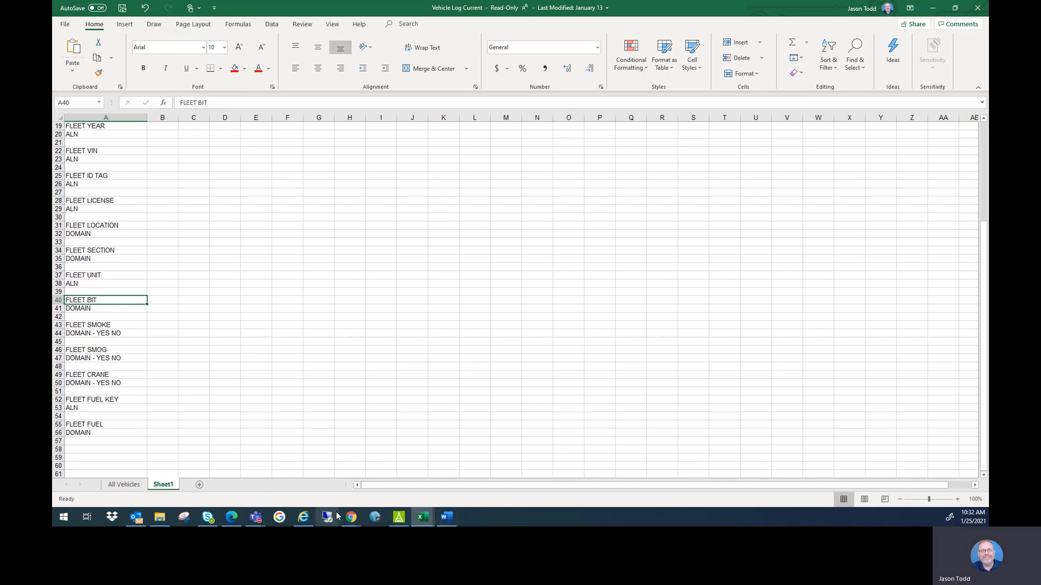
{"action": "mouse_move", "coordinate": [351, 518]}
{"action": "left_click", "coordinate": [399, 484]}
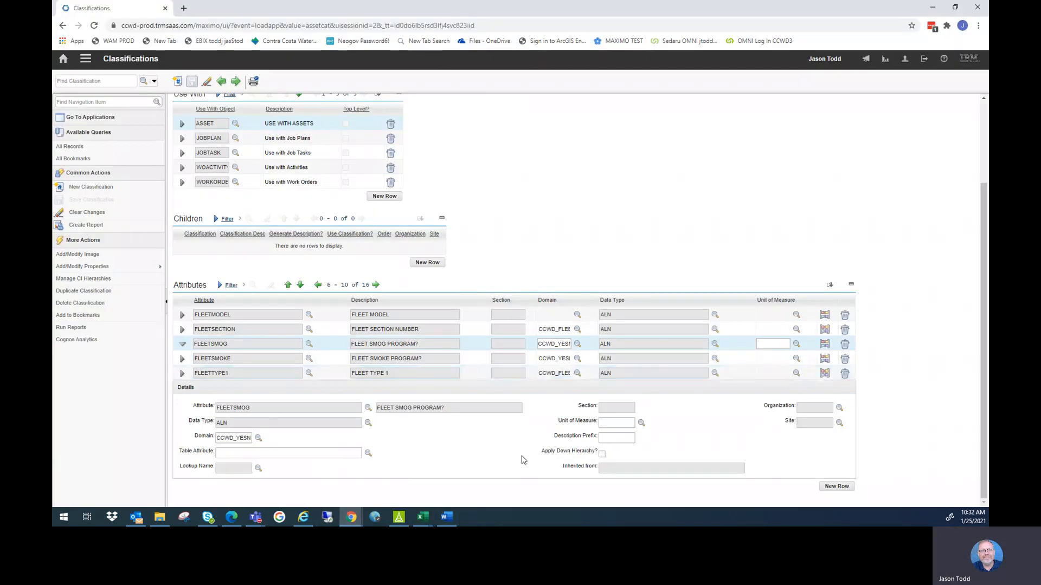
{"action": "type", "text": "FLEETCRAN"}
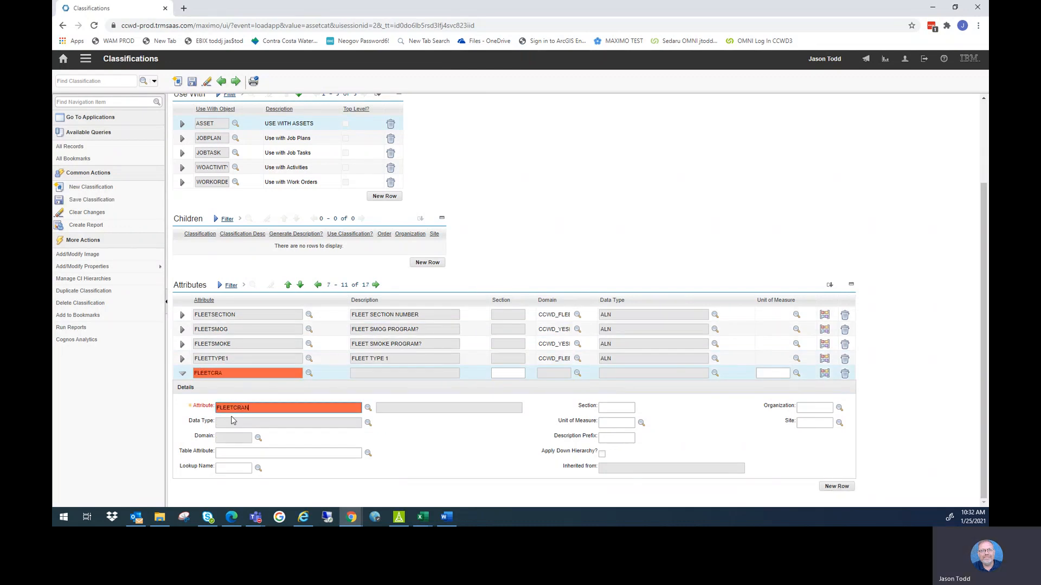
{"action": "type", "text": "E"}
{"action": "key", "text": "Tab"}
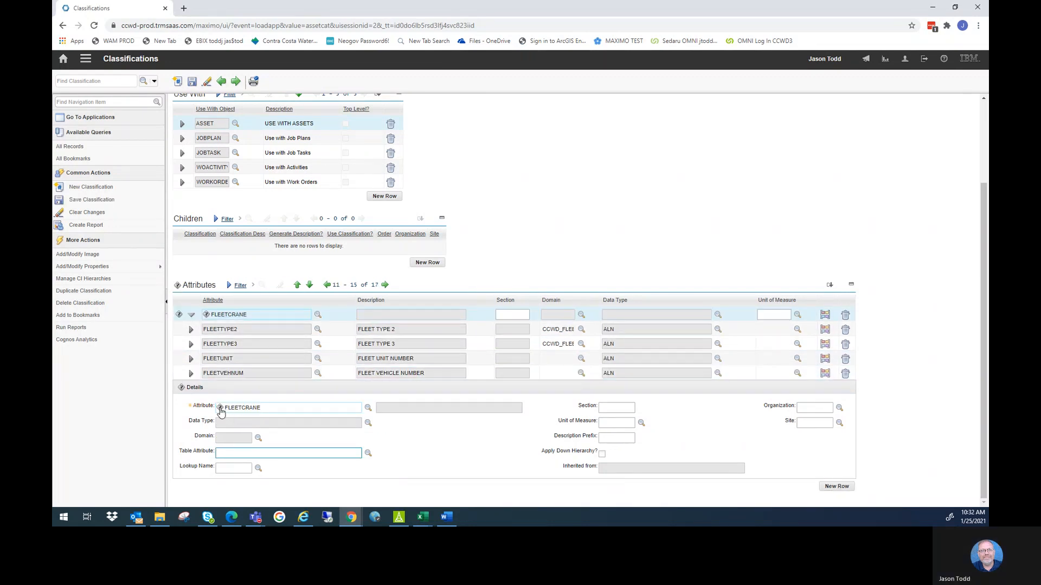
{"action": "left_click", "coordinate": [395, 457]}
{"action": "left_click", "coordinate": [390, 409]}
{"action": "type", "text": "CRANE INSTALLED?"}
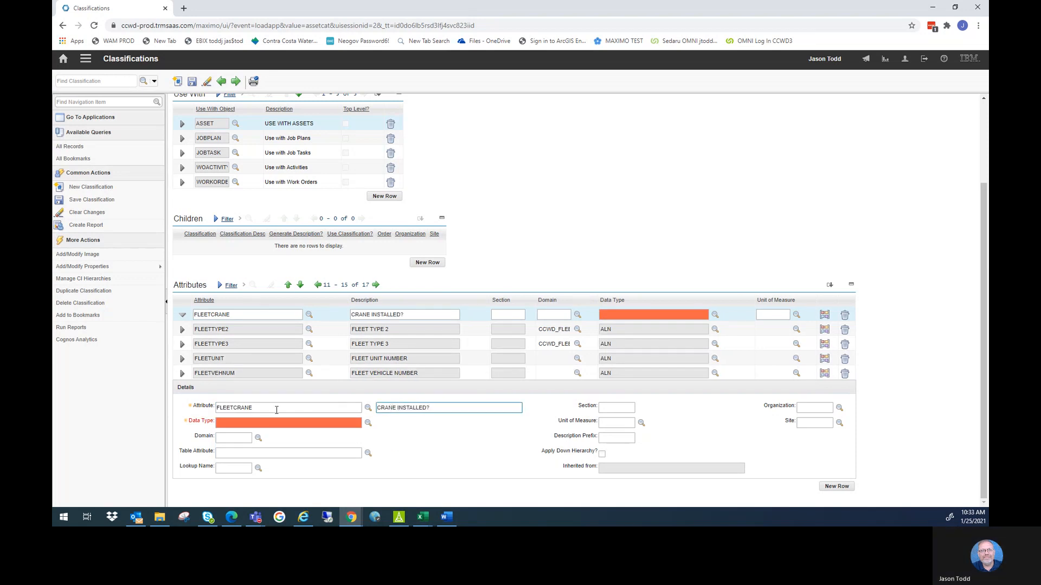
Set FLEETCRANE's data type to ALN and assign the CCWD_YESNO domain found by filtering descriptions for YES.
{"action": "left_click", "coordinate": [276, 423]}
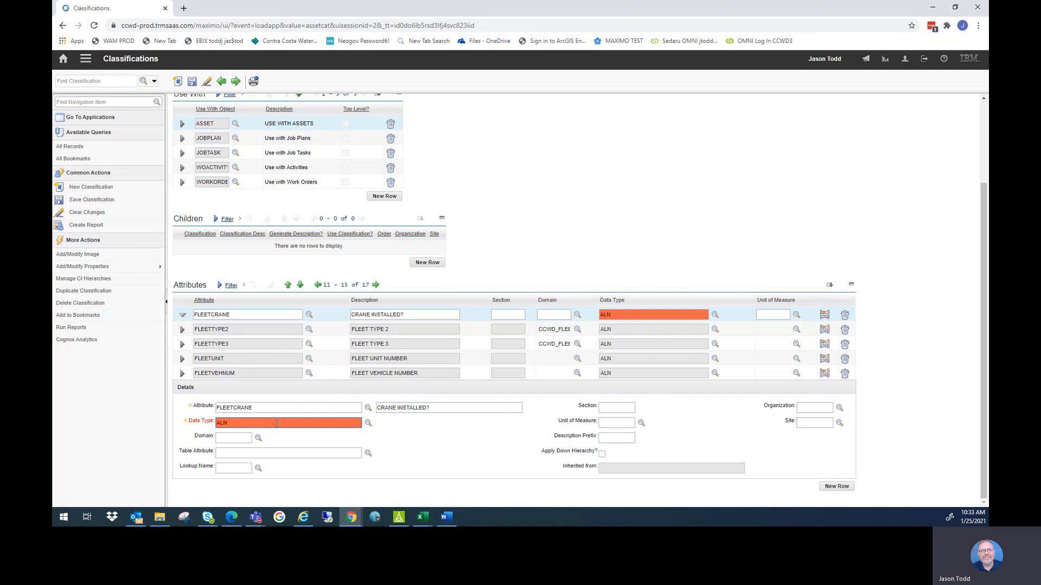
{"action": "left_click", "coordinate": [257, 437]}
{"action": "left_click", "coordinate": [493, 149]}
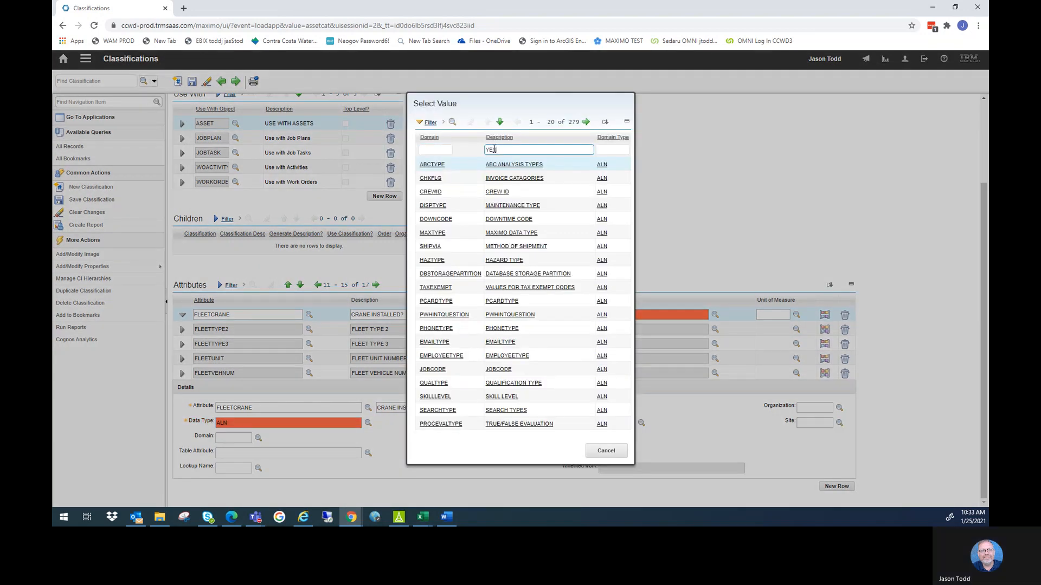
{"action": "key", "text": "Return"}
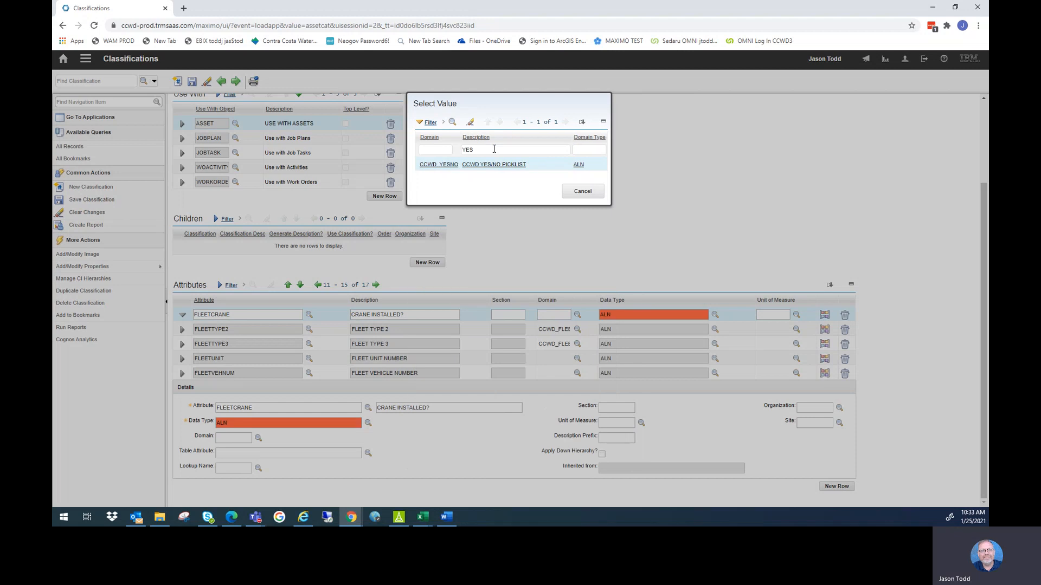
{"action": "left_click", "coordinate": [434, 164]}
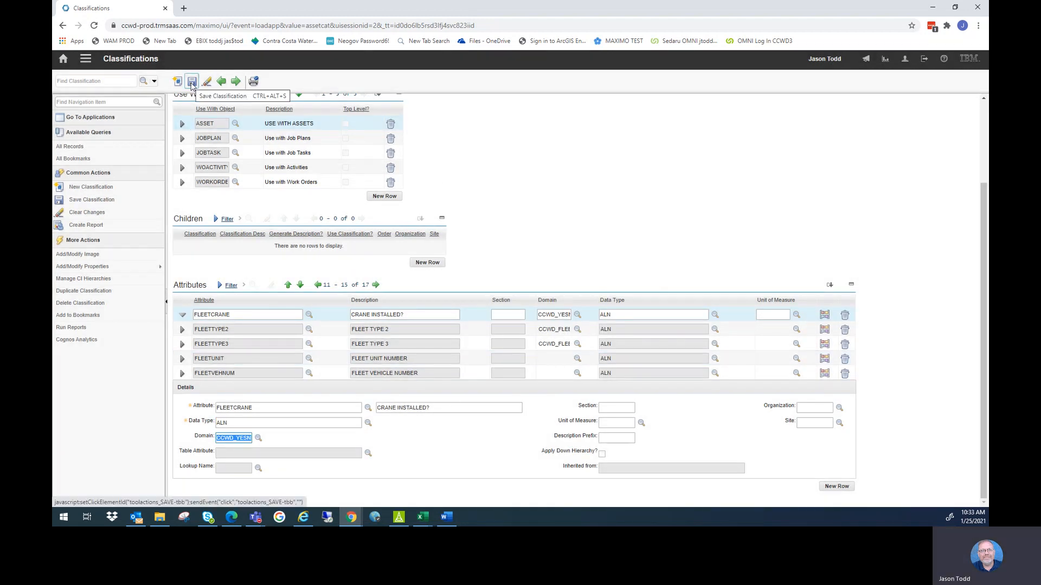
Change FLEETCRANE's description to "CRANE PROGRAM?" and save the classification.
{"action": "left_click", "coordinate": [426, 410]}
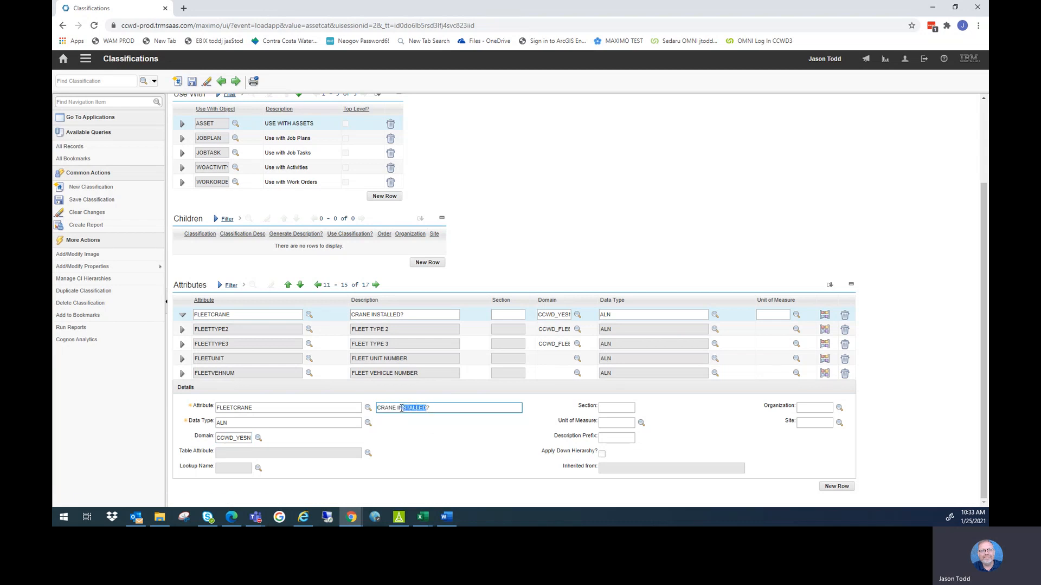
{"action": "type", "text": "PROGRAM"}
{"action": "left_click", "coordinate": [192, 82]}
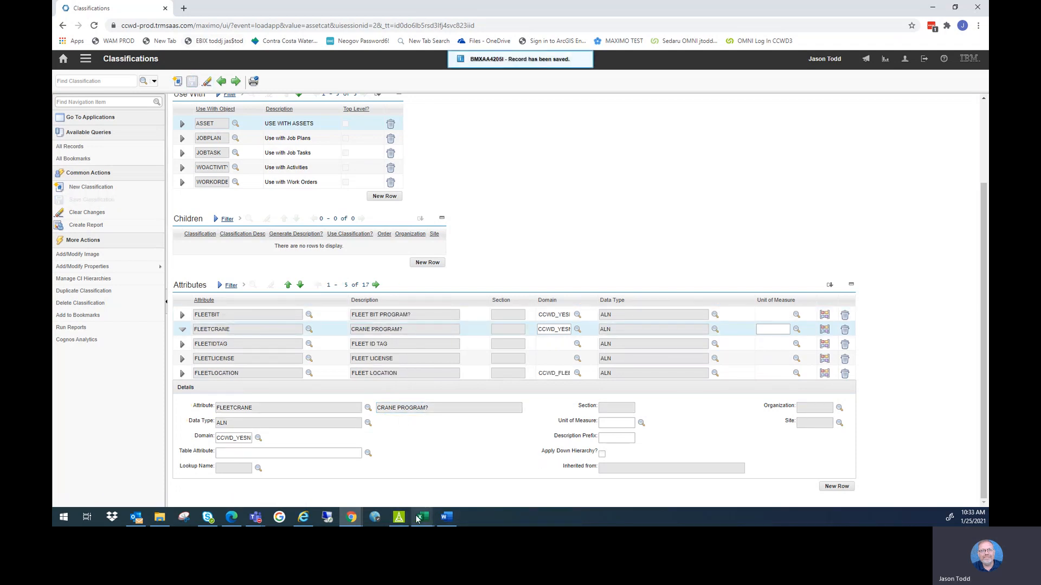
Check the vehicle log workbook, add FLEETFUELKEYNUM to the Maximo classification with description "FLEET FUEL KEY NUMBER" and data type ALN, and save.
{"action": "mouse_move", "coordinate": [422, 517]}
{"action": "mouse_move", "coordinate": [546, 474]}
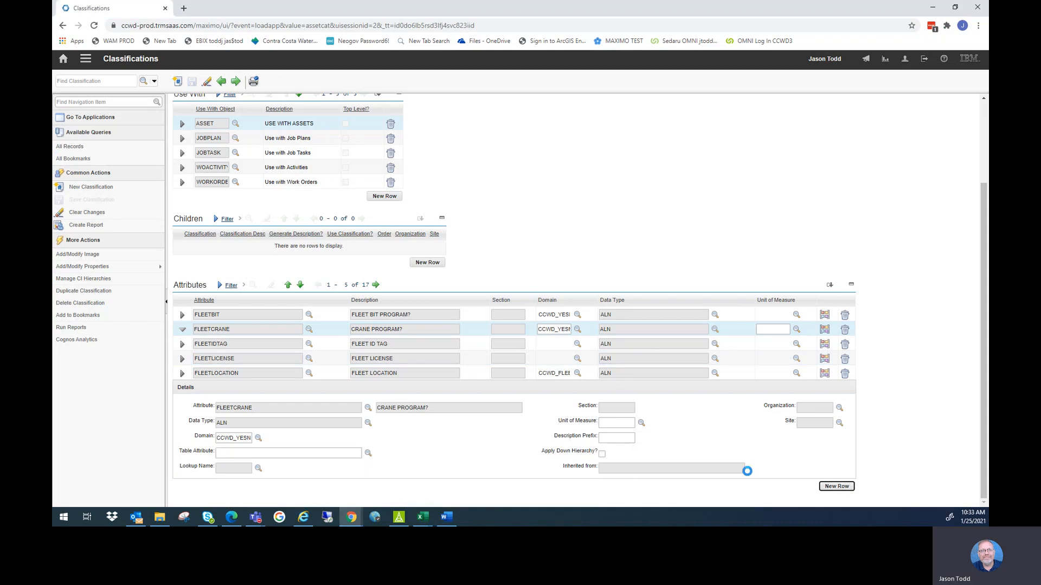
{"action": "type", "text": "EETF"}
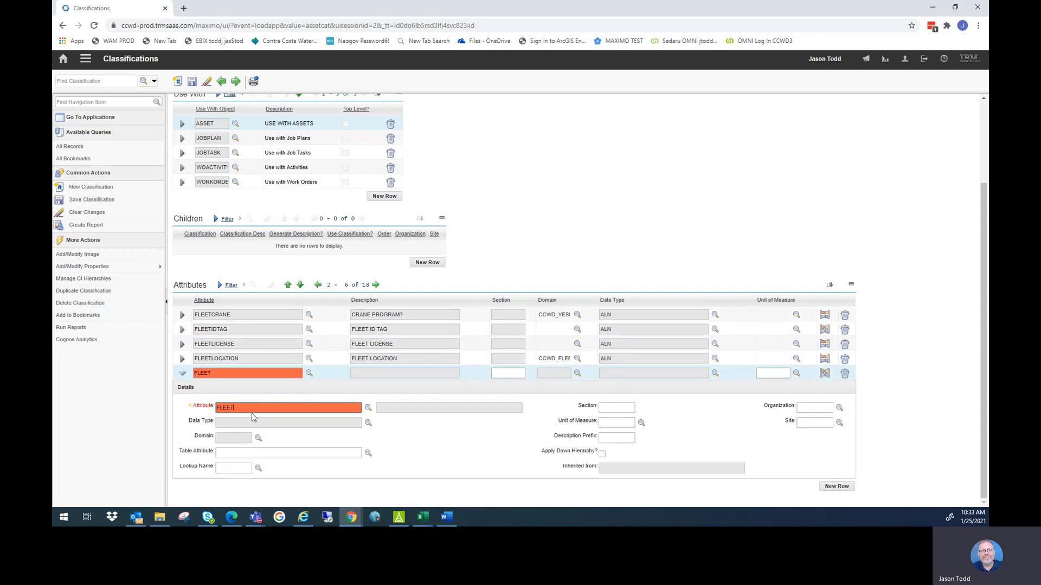
{"action": "type", "text": "YN"}
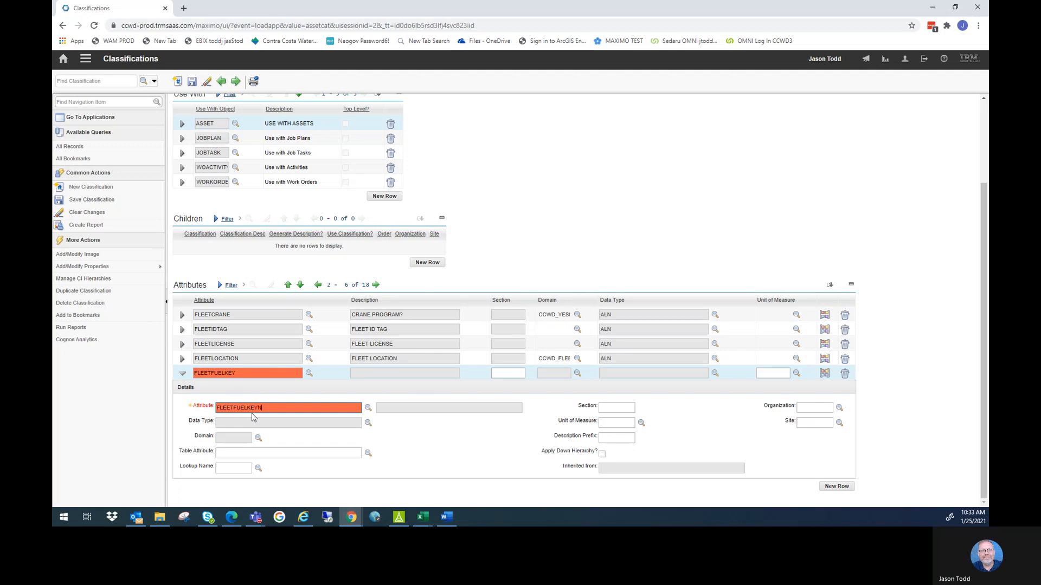
{"action": "type", "text": "UM"}
{"action": "key", "text": "Tab"}
{"action": "left_click", "coordinate": [219, 408]}
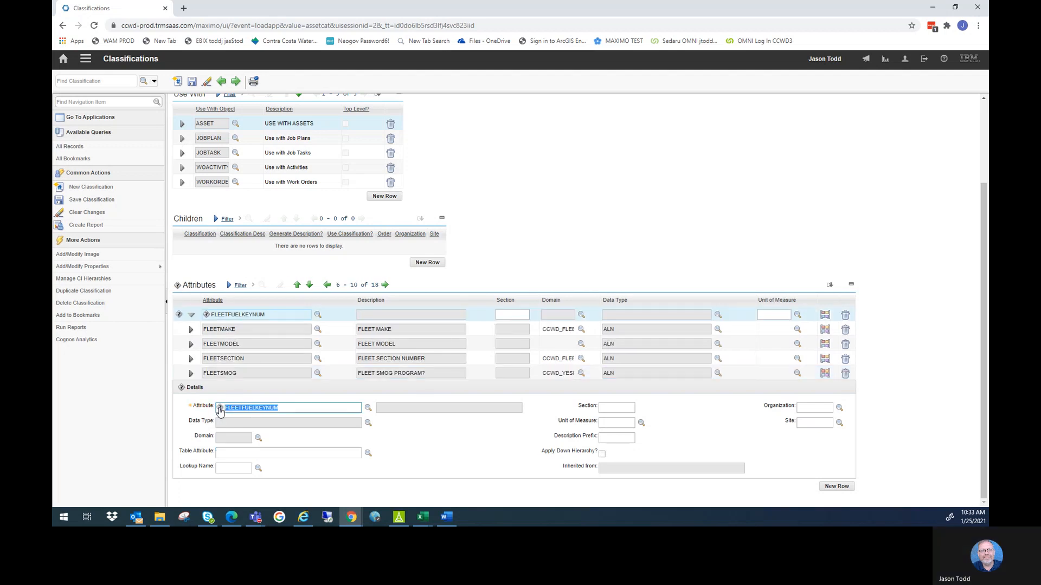
{"action": "left_click", "coordinate": [401, 458]}
{"action": "left_click", "coordinate": [391, 406]}
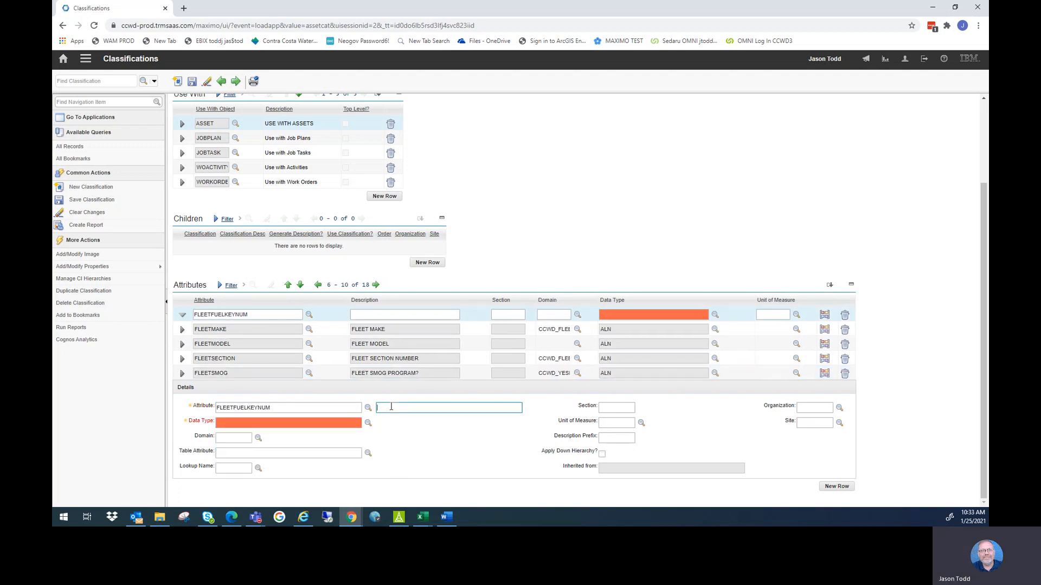
{"action": "type", "text": "FLEET FUEL KEY NUMBER"}
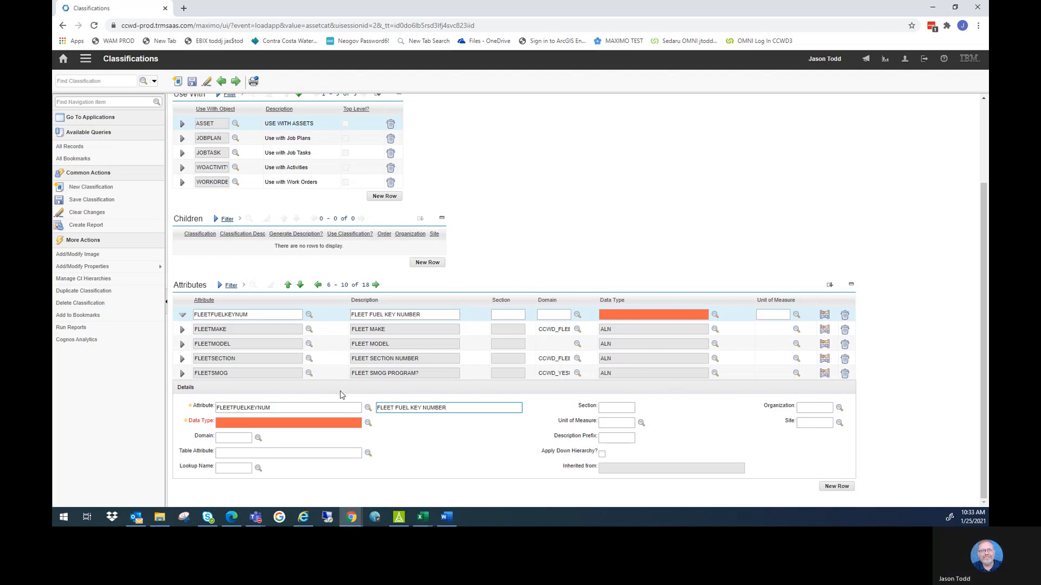
{"action": "left_click", "coordinate": [327, 423]}
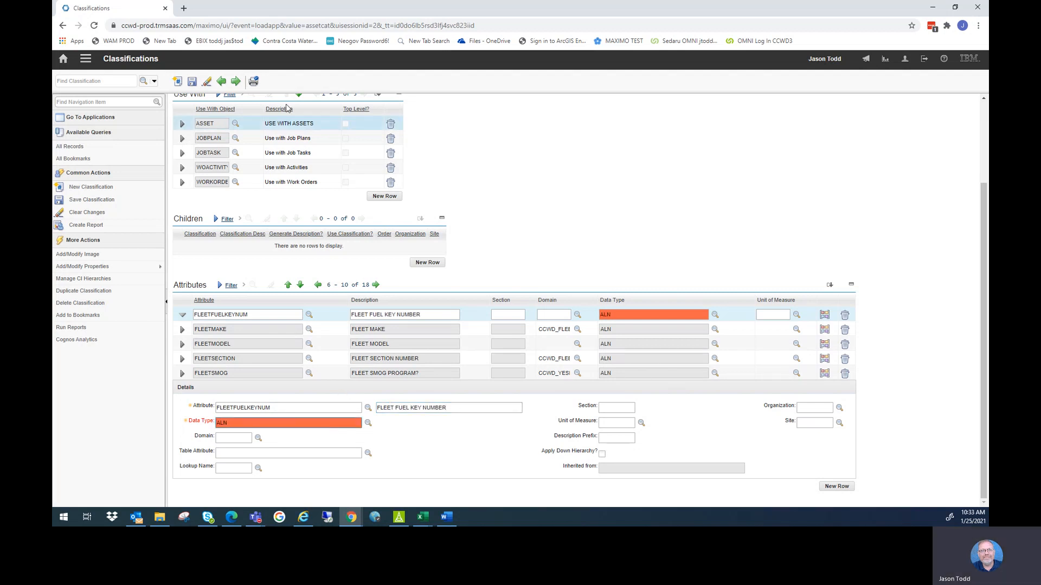
{"action": "left_click", "coordinate": [192, 81]}
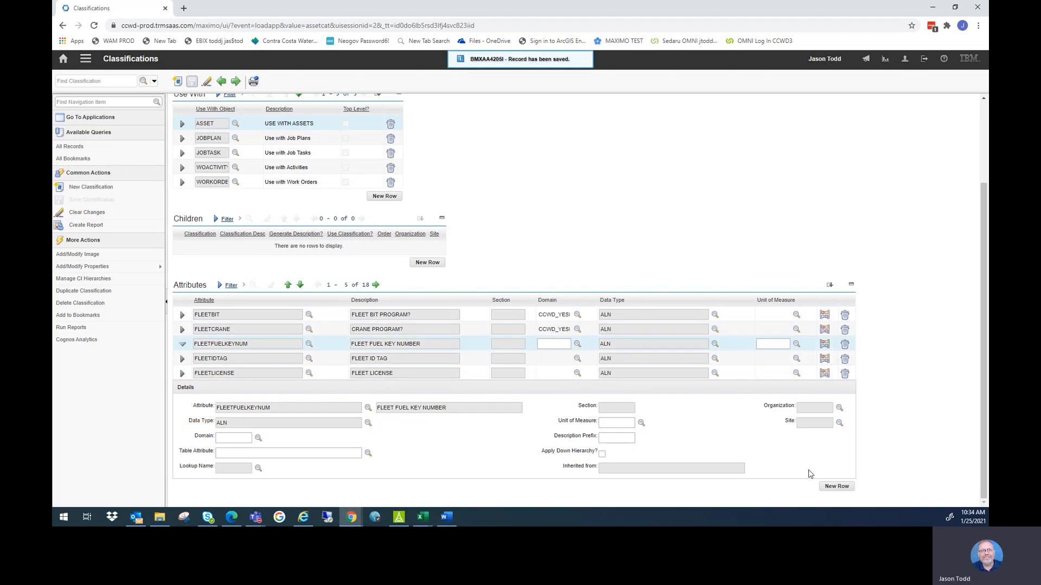
Add a FLEETFUEL attribute to the FLEETSPEC classification with description "FLEET FUEL TYPE" and data type ALN.
{"action": "left_click", "coordinate": [835, 487]}
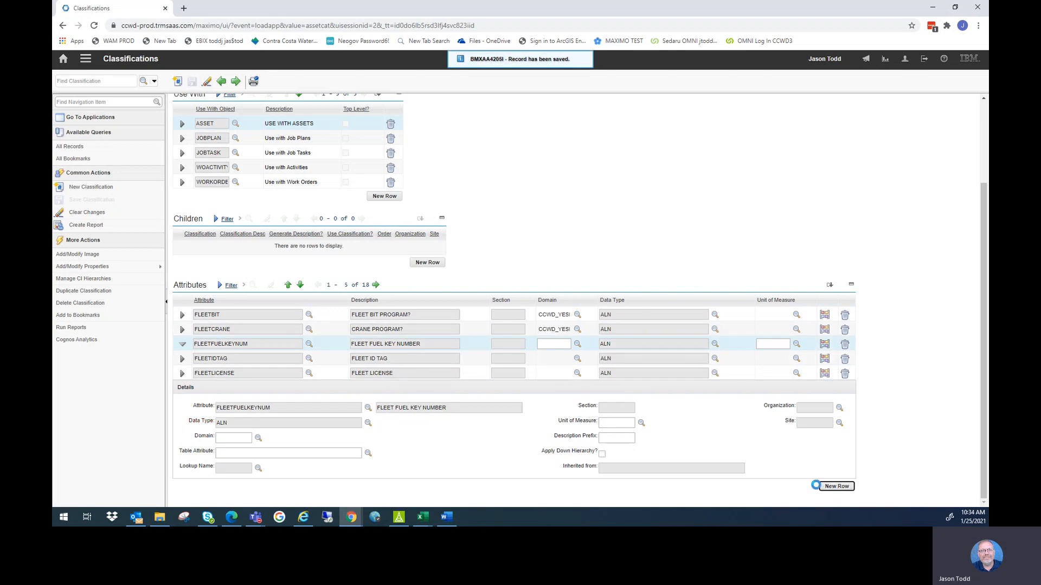
{"action": "left_click", "coordinate": [269, 456]}
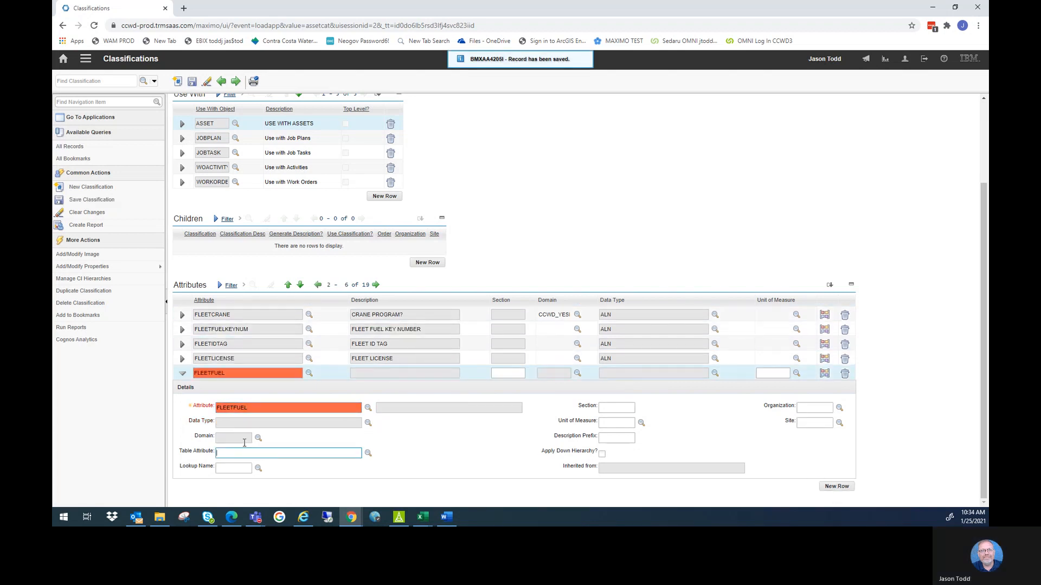
{"action": "left_click", "coordinate": [396, 456]}
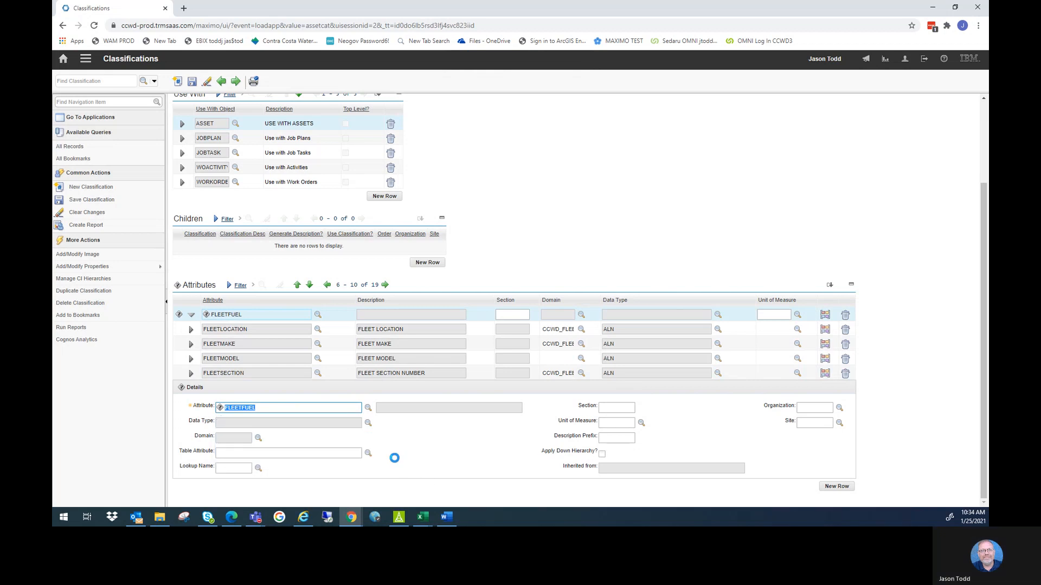
{"action": "left_click", "coordinate": [403, 408]}
{"action": "type", "text": "FLEE"}
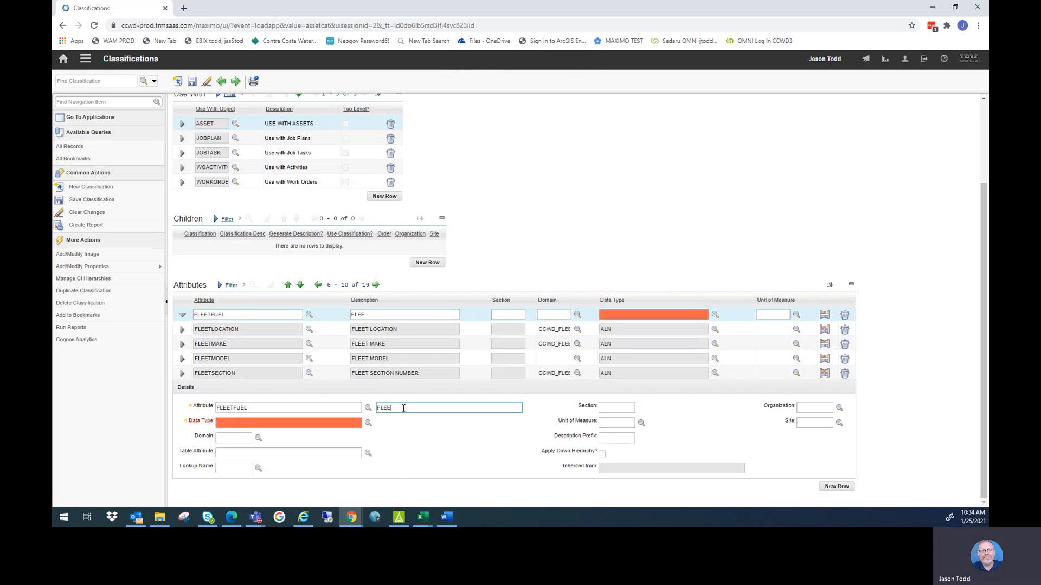
{"action": "type", "text": "T FUEL T"}
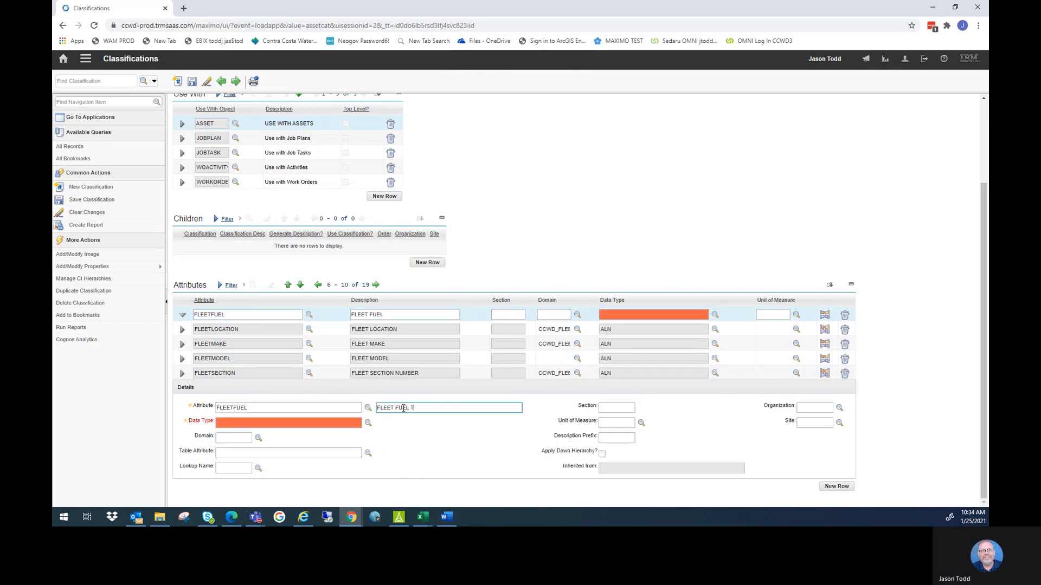
{"action": "left_click", "coordinate": [344, 424]}
{"action": "type", "text": "ALN"}
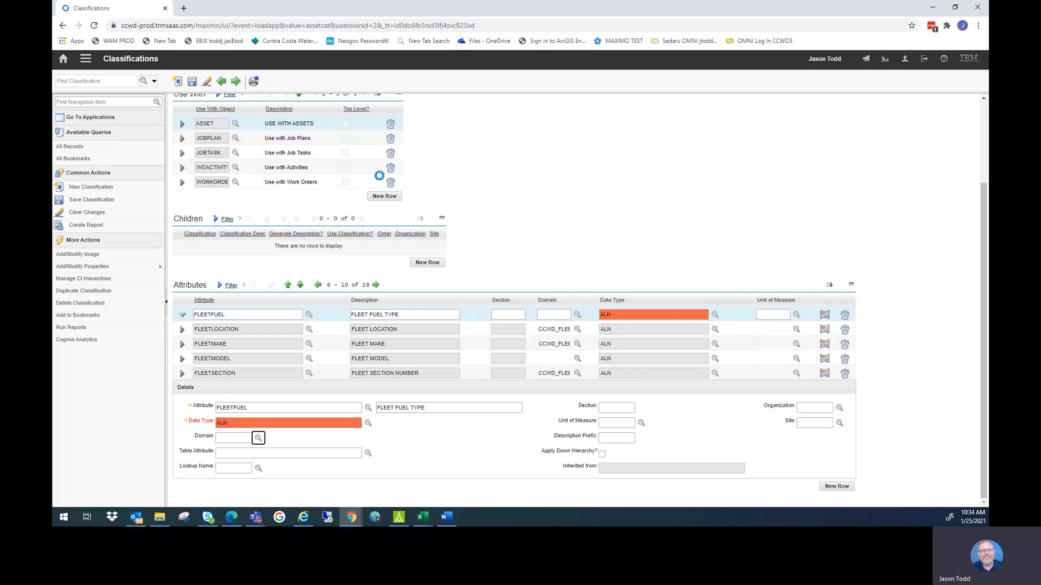
Assign FLEETFUEL the CCWD_FLEETFUEL domain found by filtering descriptions for FUEL, and save the classification.
{"action": "left_click", "coordinate": [258, 438]}
{"action": "left_click", "coordinate": [504, 149]}
{"action": "type", "text": "FUEL"}
{"action": "key", "text": "Return"}
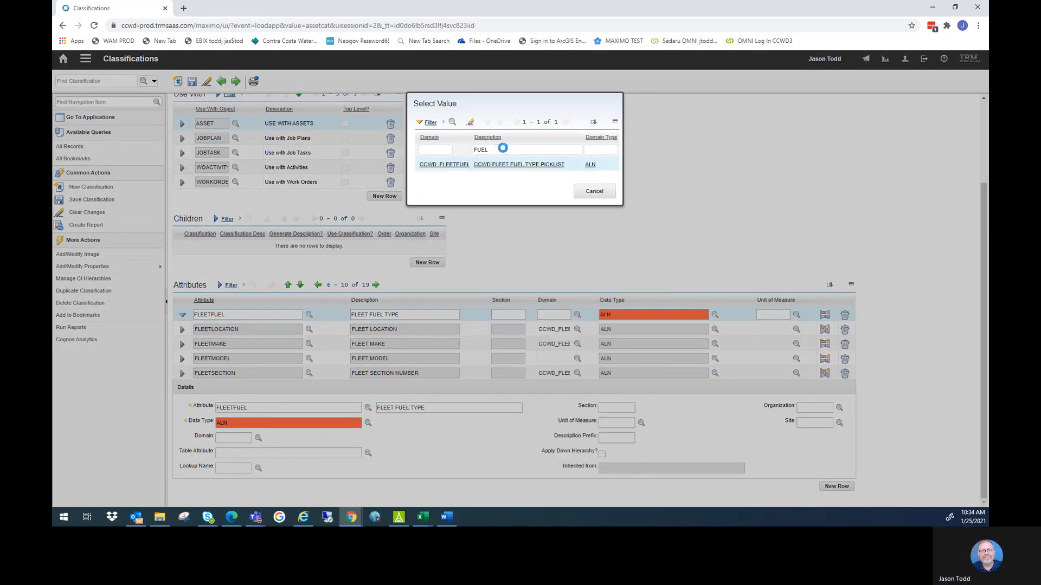
{"action": "left_click", "coordinate": [437, 166]}
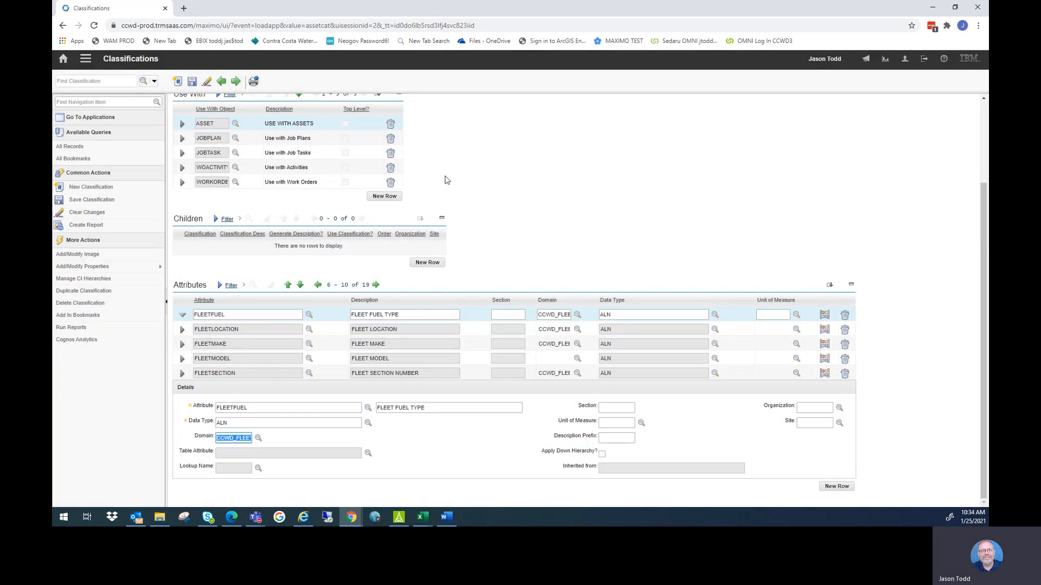
{"action": "left_click", "coordinate": [192, 81]}
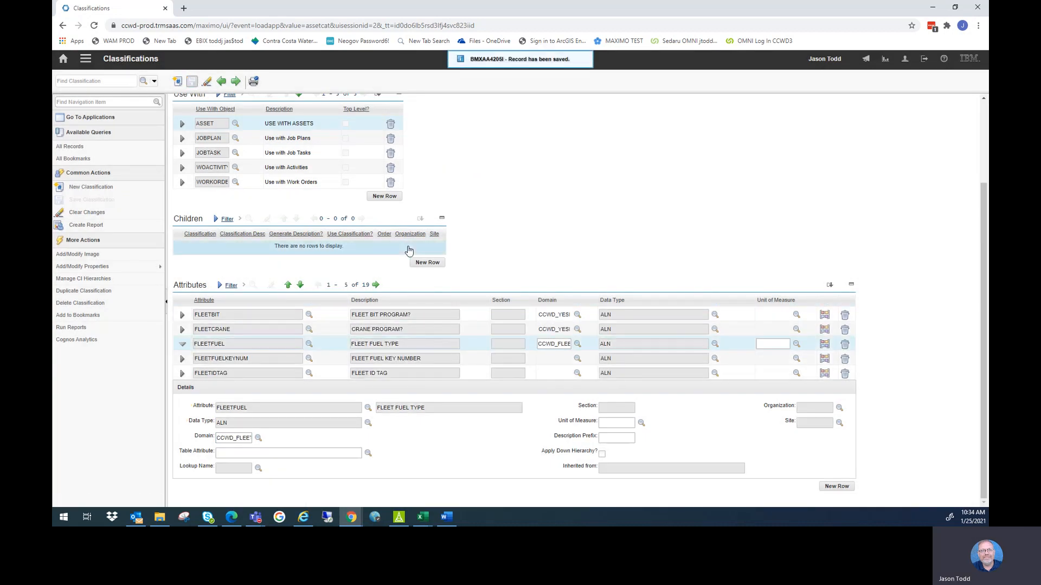
Review the full attribute list in the vehicle log workbook, then check it against the FLEETSPEC classification in Maximo.
{"action": "left_click", "coordinate": [423, 516]}
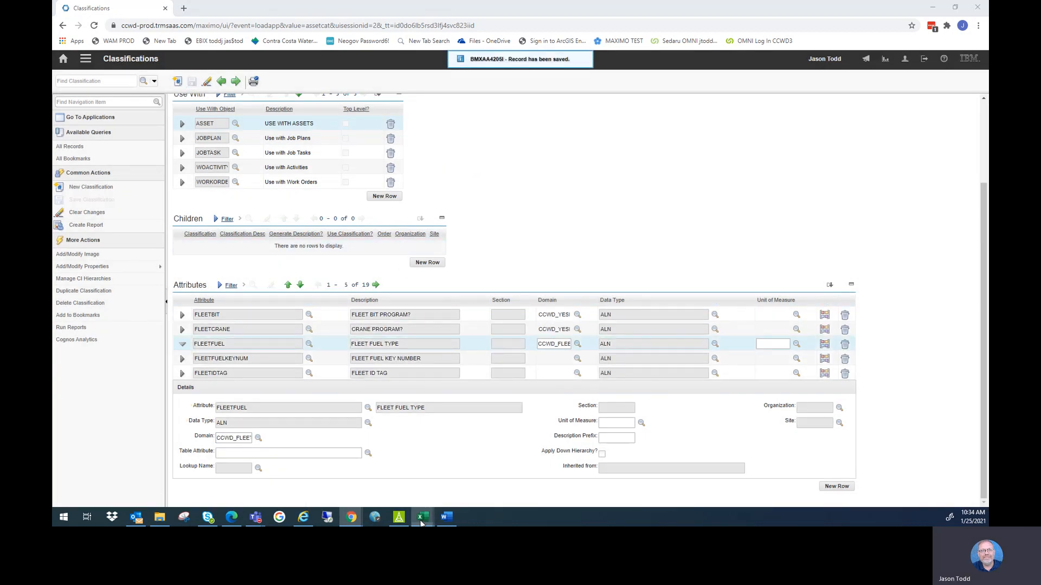
{"action": "left_click", "coordinate": [601, 478]}
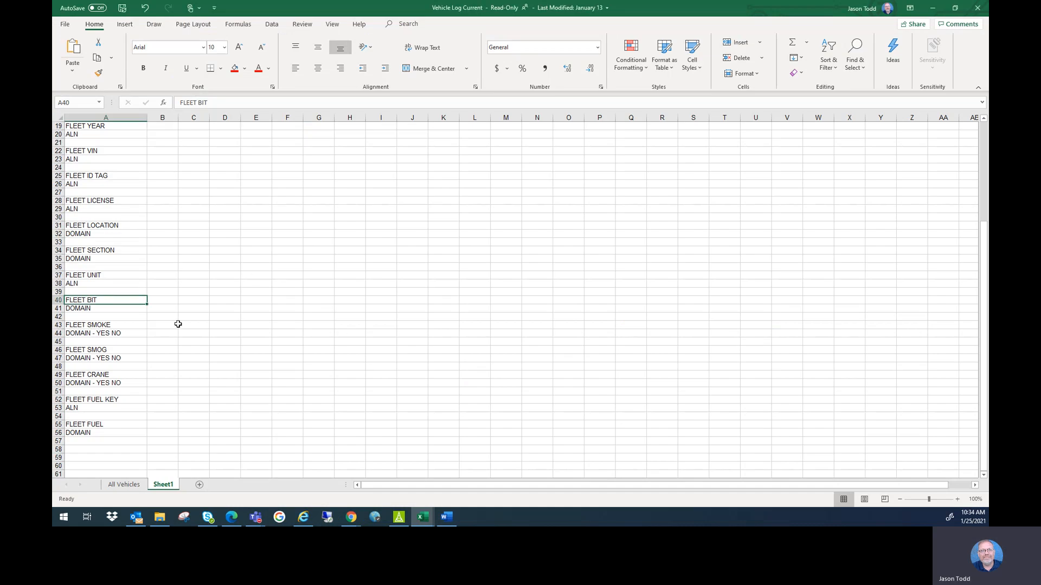
{"action": "scroll", "coordinate": [157, 329], "scroll_direction": "up", "scroll_amount": 6}
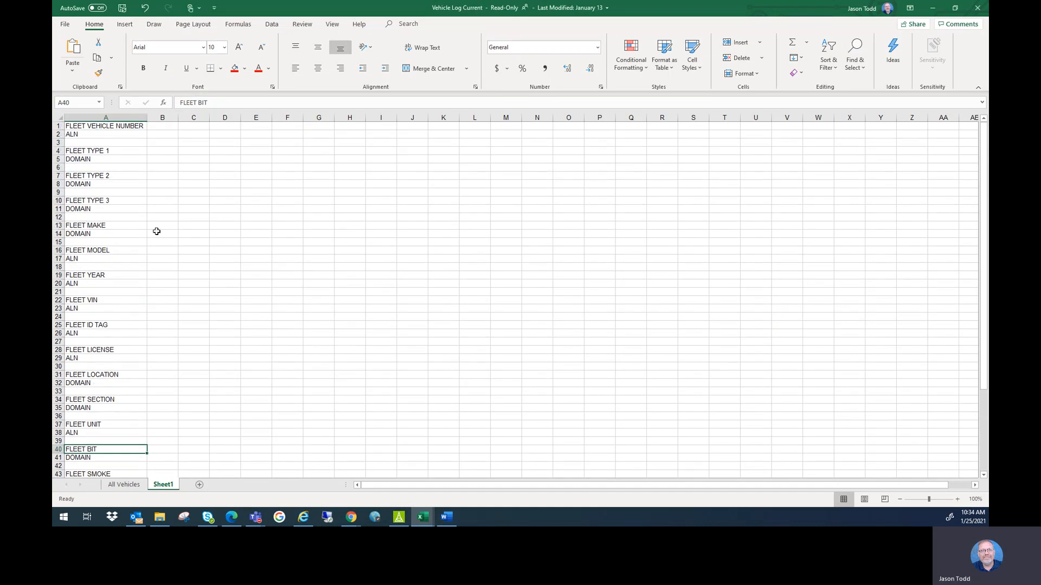
{"action": "scroll", "coordinate": [106, 148], "scroll_direction": "down", "scroll_amount": 6}
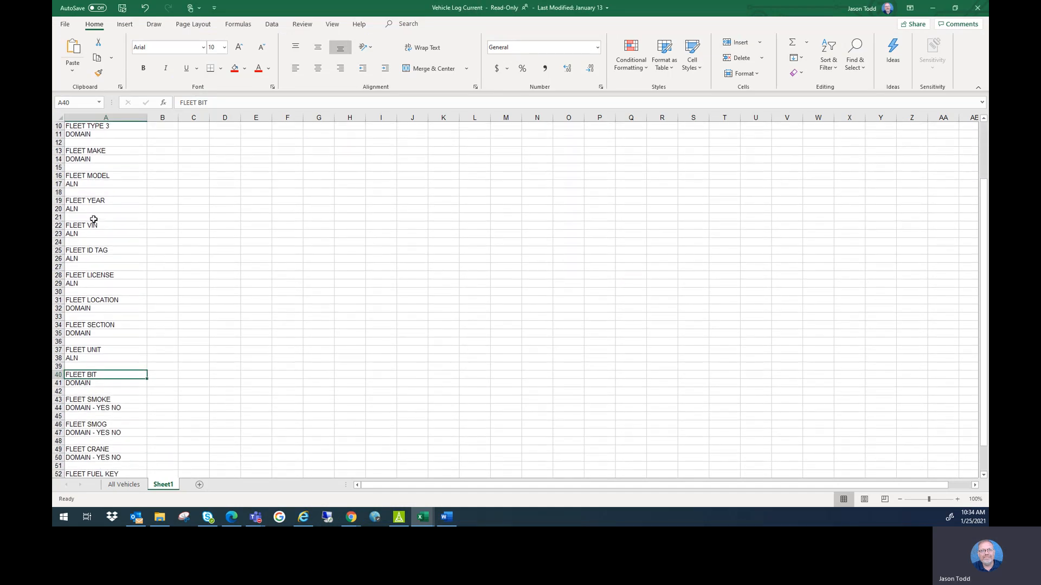
{"action": "scroll", "coordinate": [92, 212], "scroll_direction": "down", "scroll_amount": 1}
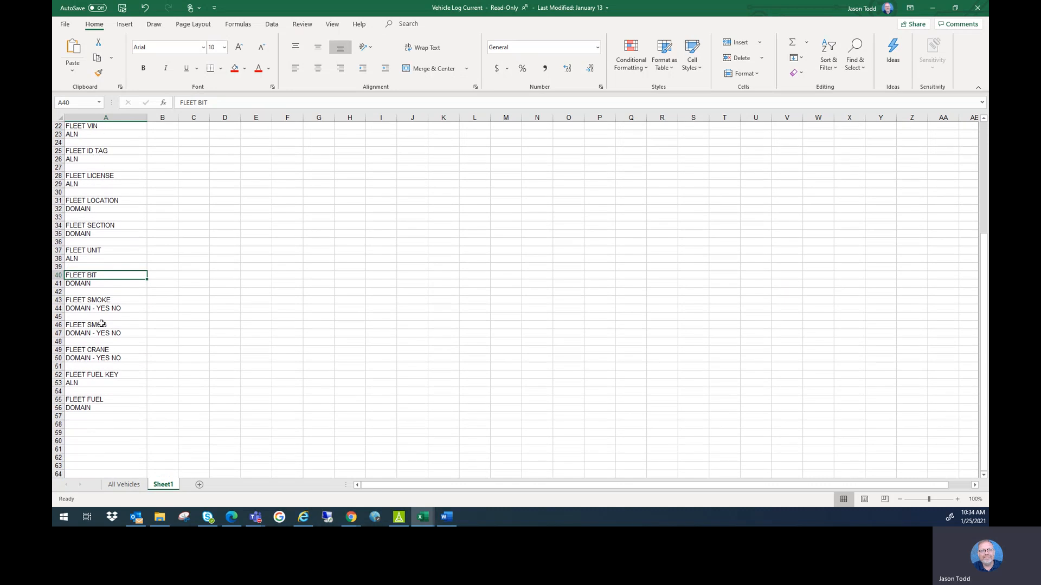
{"action": "scroll", "coordinate": [120, 316], "scroll_direction": "up", "scroll_amount": 7}
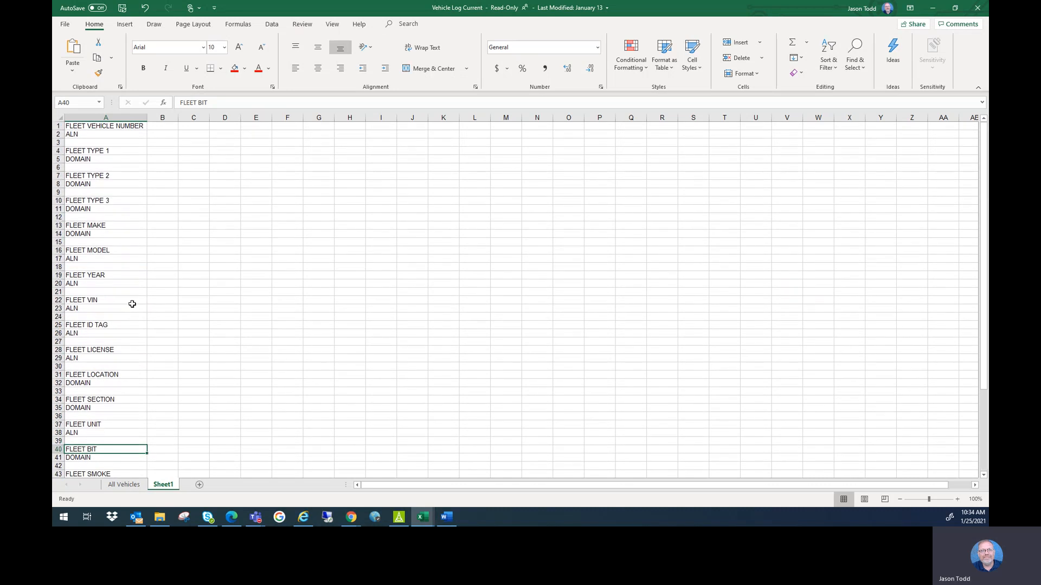
{"action": "mouse_move", "coordinate": [352, 516]}
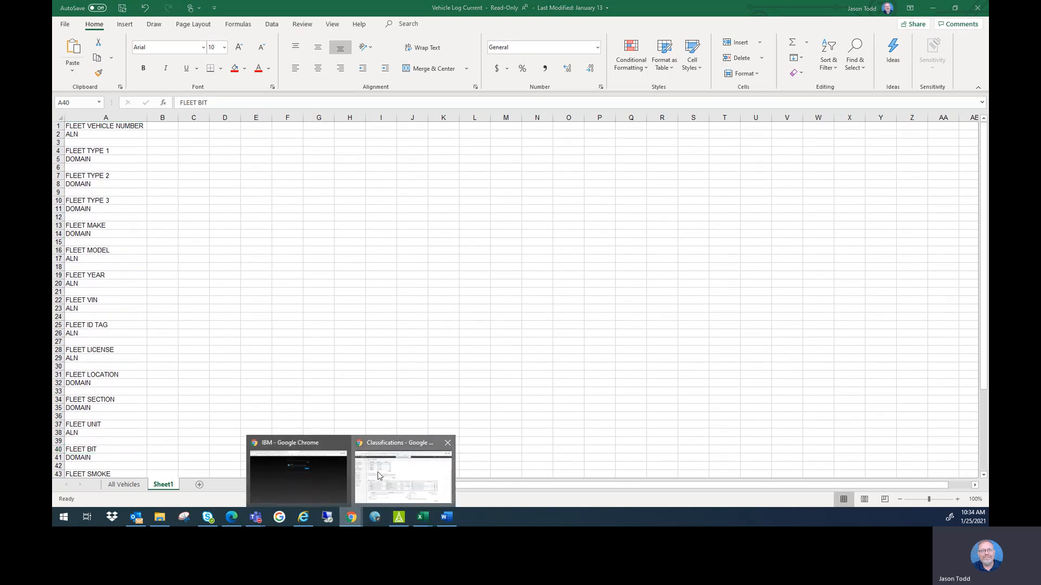
{"action": "left_click", "coordinate": [404, 468]}
{"action": "scroll", "coordinate": [427, 392], "scroll_direction": "up", "scroll_amount": 2}
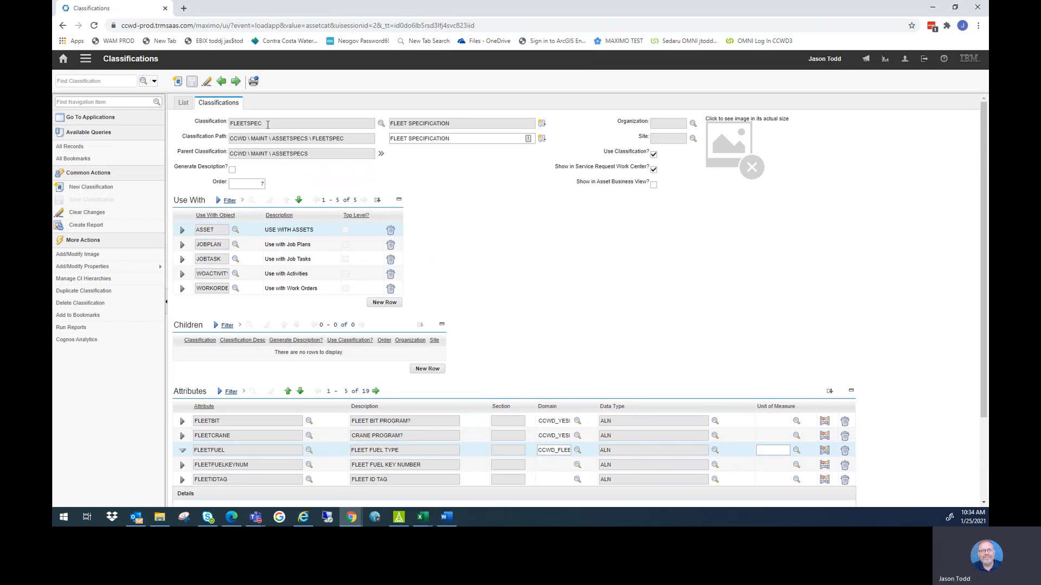
{"action": "scroll", "coordinate": [306, 400], "scroll_direction": "down", "scroll_amount": 2}
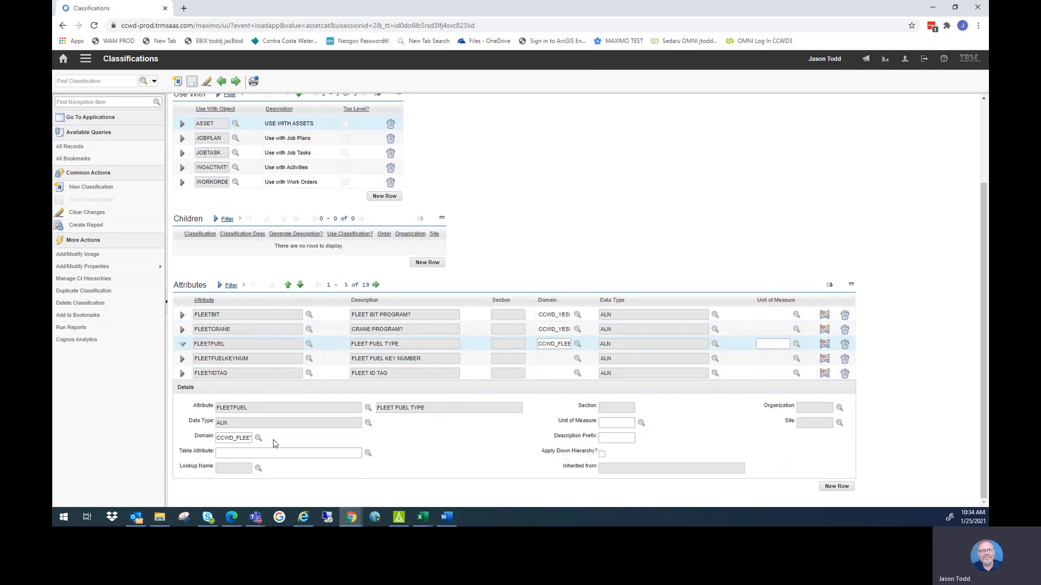
{"action": "scroll", "coordinate": [449, 271], "scroll_direction": "up", "scroll_amount": 2}
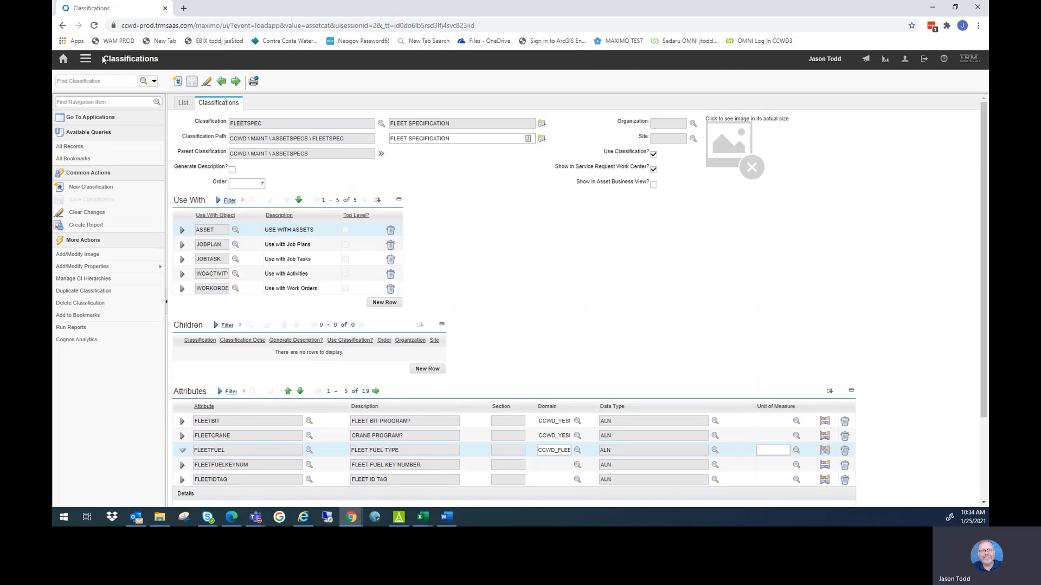
In Maximo's Assets application, list the assets of type FLEET and open the record for V035.
{"action": "left_click", "coordinate": [64, 59]}
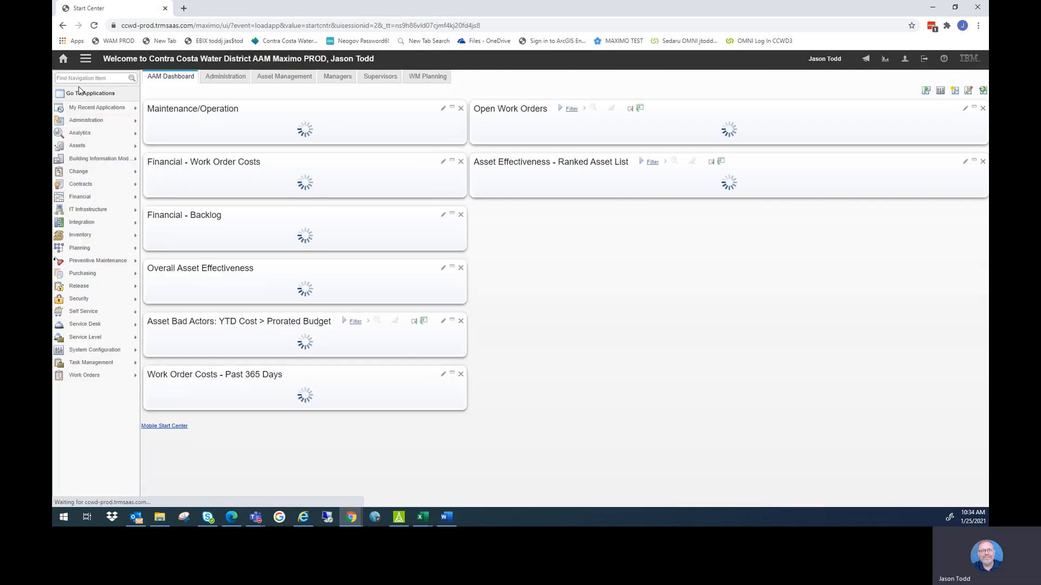
{"action": "mouse_move", "coordinate": [85, 109]}
{"action": "left_click", "coordinate": [182, 131]}
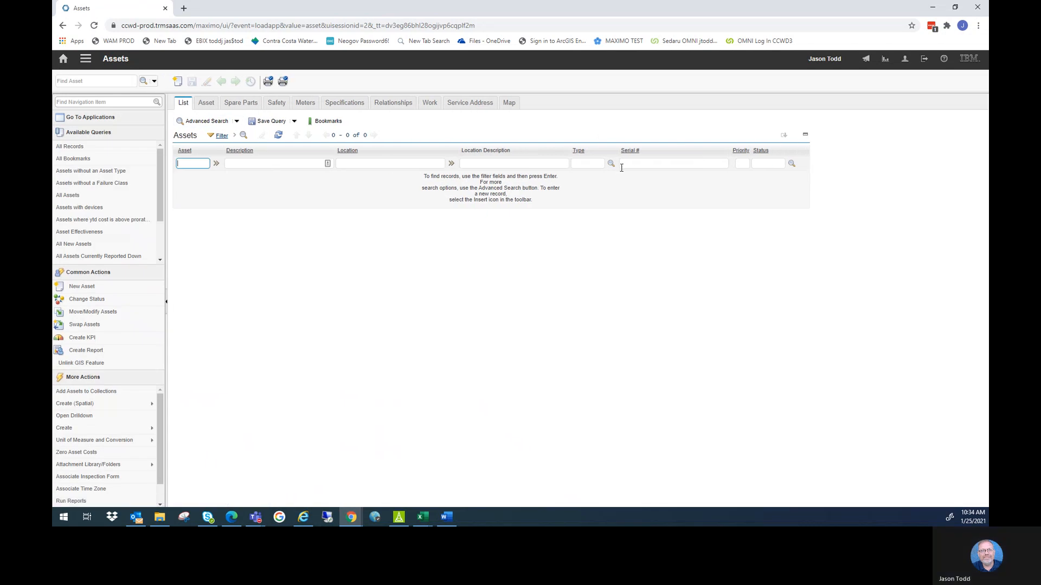
{"action": "left_click", "coordinate": [611, 163]}
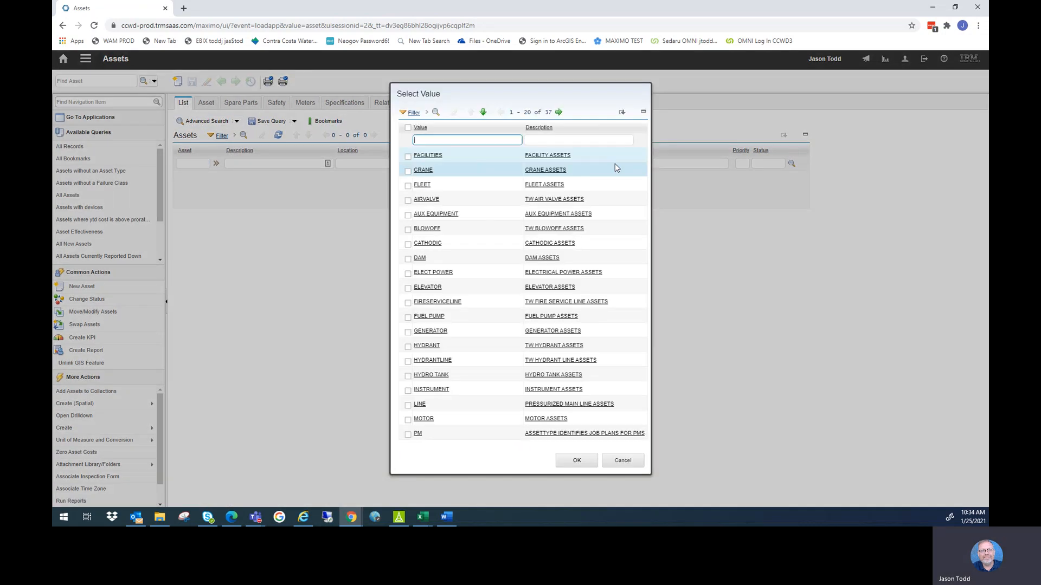
{"action": "left_click", "coordinate": [420, 185]}
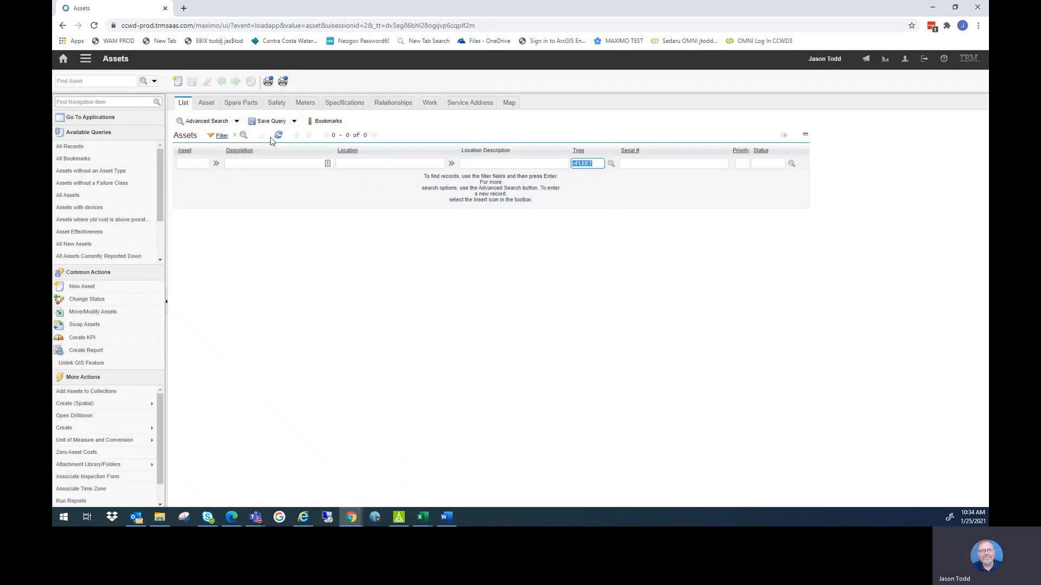
{"action": "left_click", "coordinate": [278, 135]}
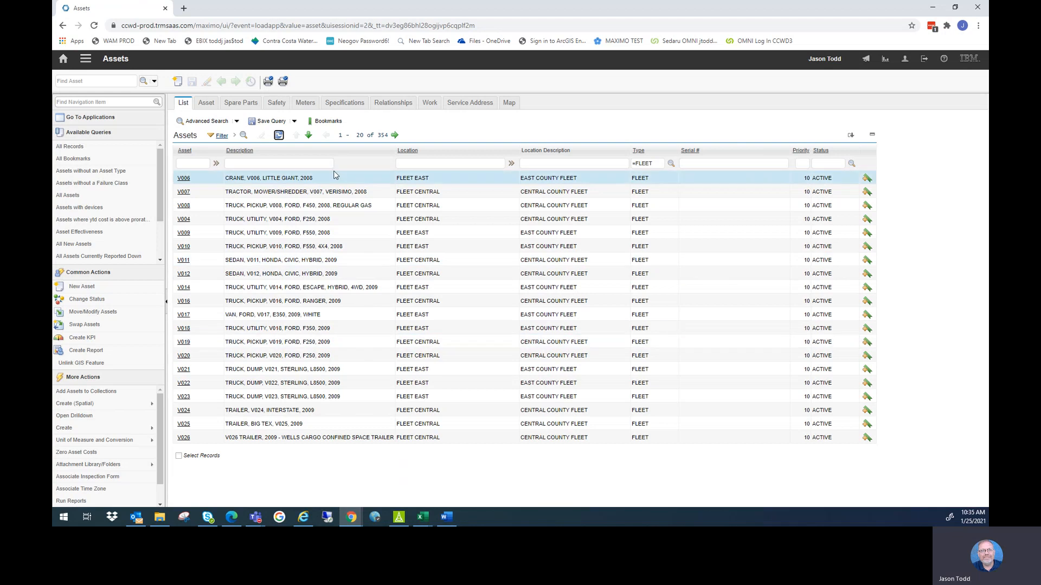
{"action": "left_click", "coordinate": [395, 135]}
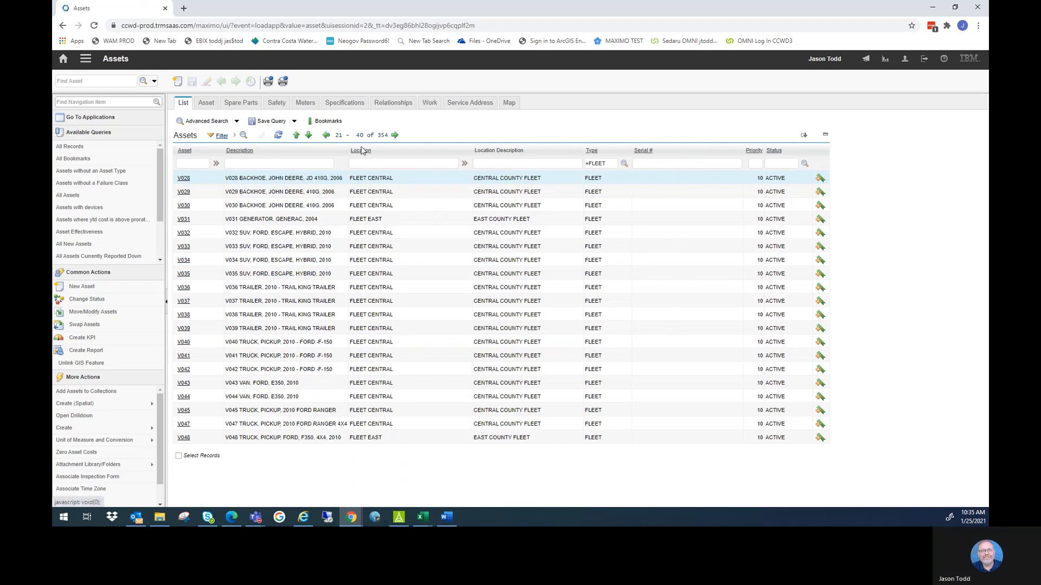
{"action": "left_click", "coordinate": [183, 274]}
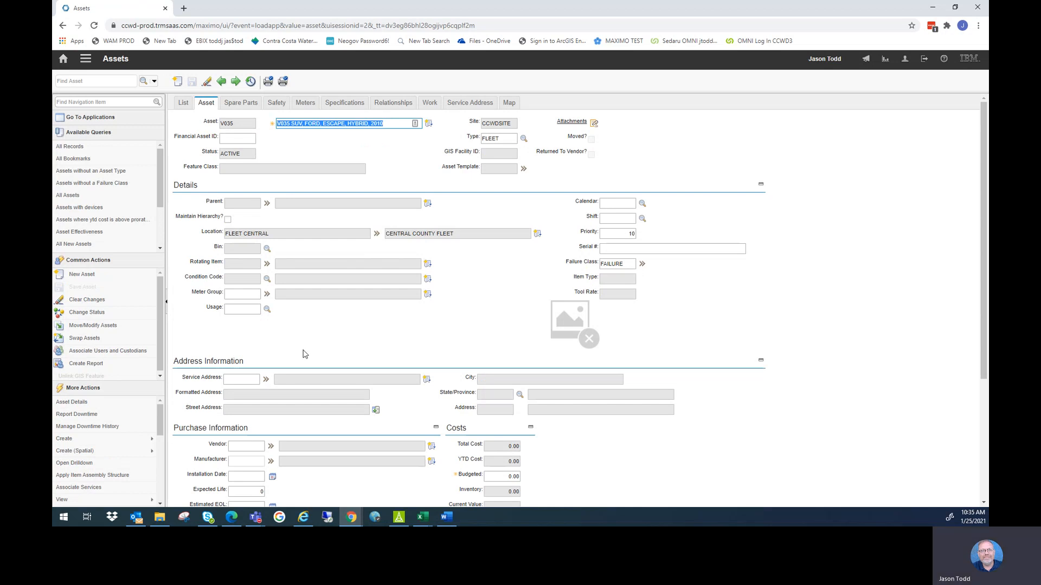
Switch to the vehicle log workbook and find vehicle 035 on the All Vehicles sheet.
{"action": "left_click", "coordinate": [423, 516]}
{"action": "left_click", "coordinate": [508, 478]}
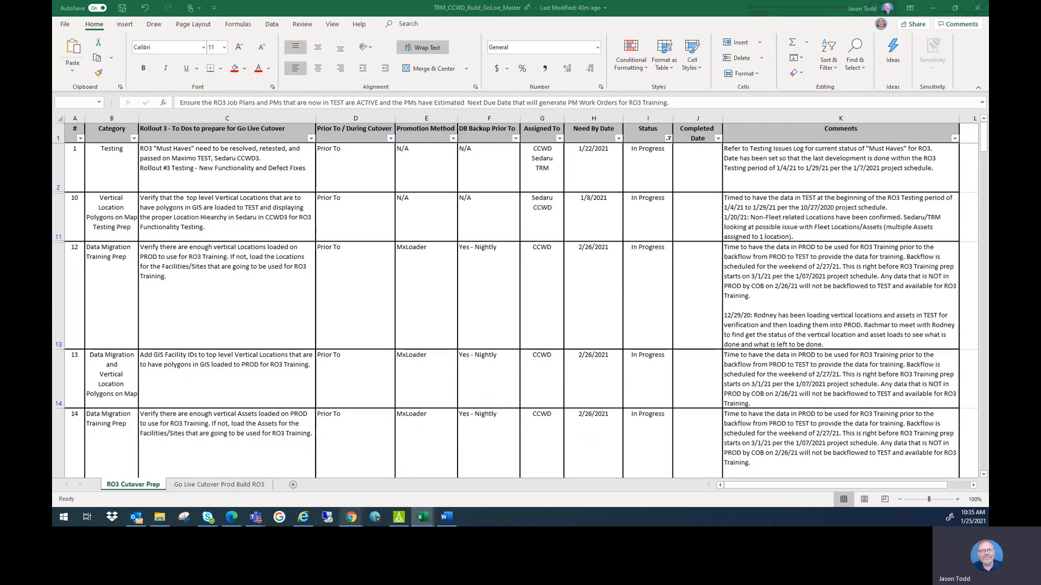
{"action": "left_click", "coordinate": [567, 480]}
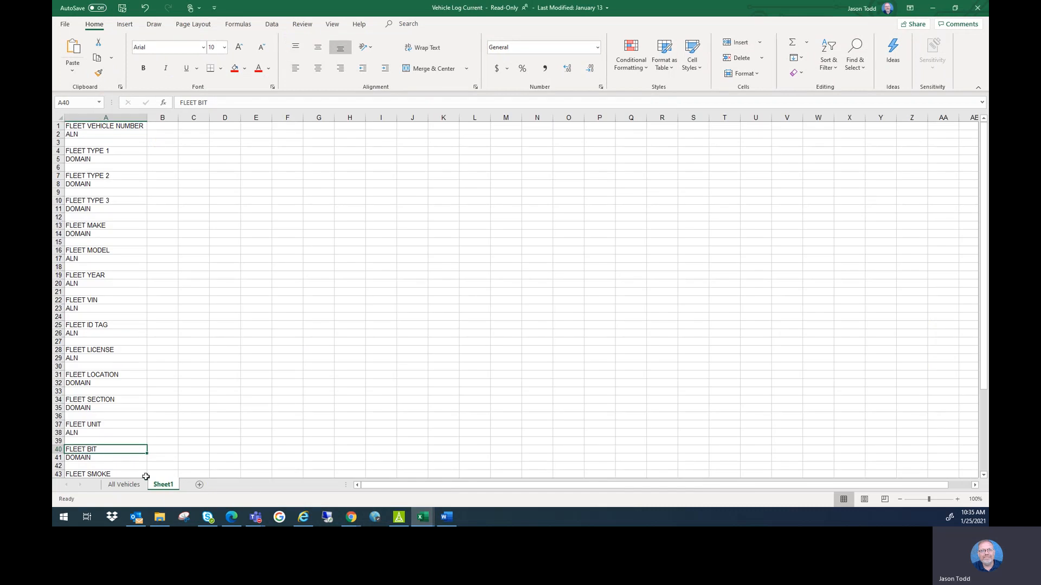
{"action": "left_click", "coordinate": [124, 485]}
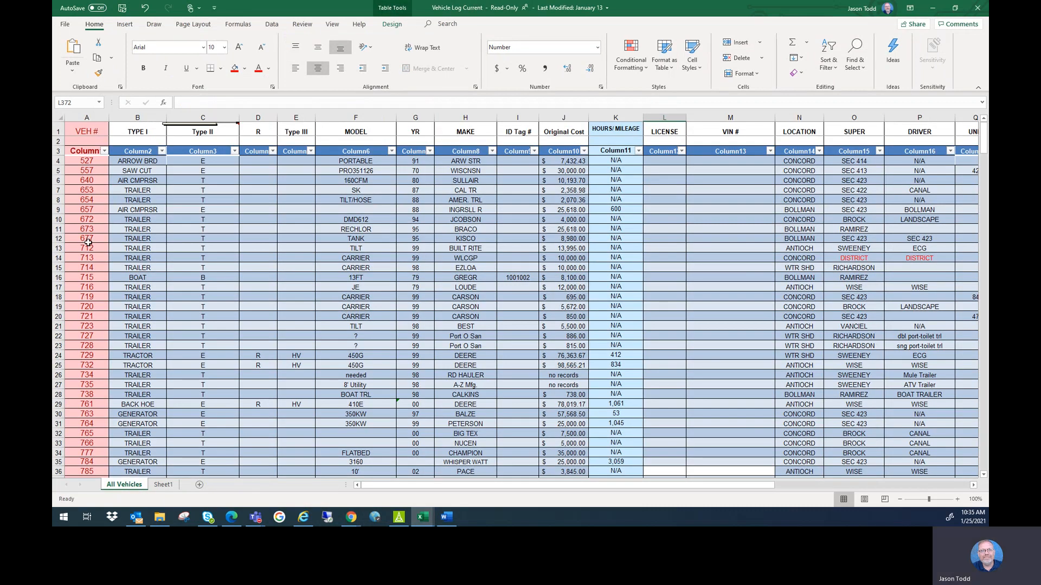
{"action": "left_click", "coordinate": [855, 56]}
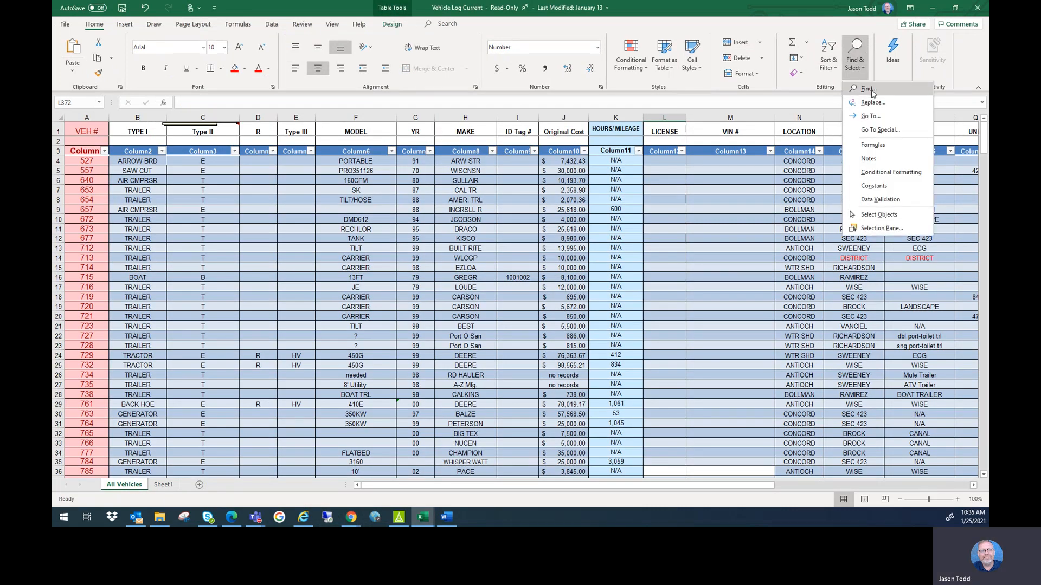
{"action": "left_click", "coordinate": [868, 88]}
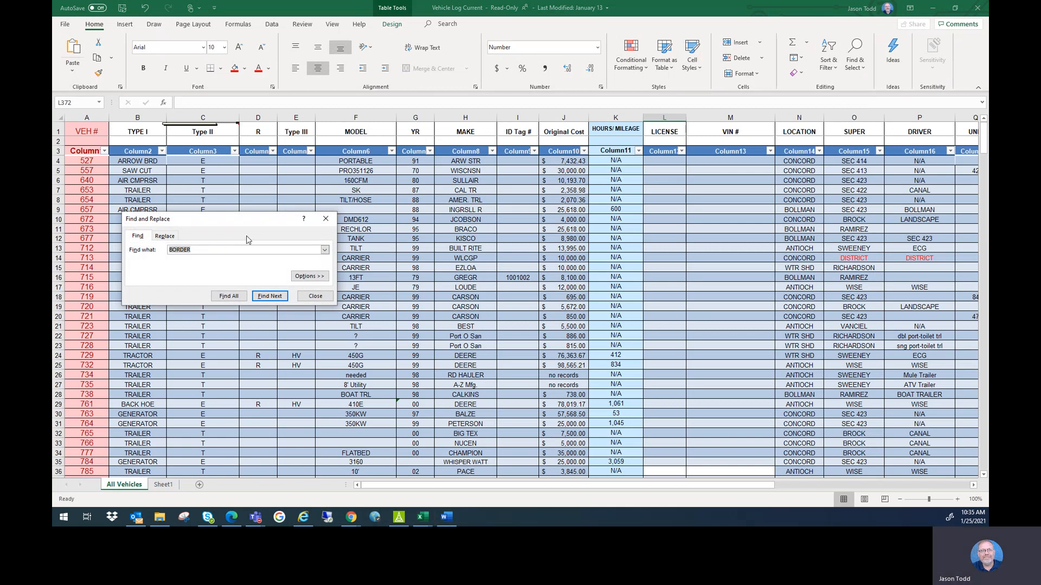
{"action": "type", "text": "035"}
{"action": "key", "text": "Return"}
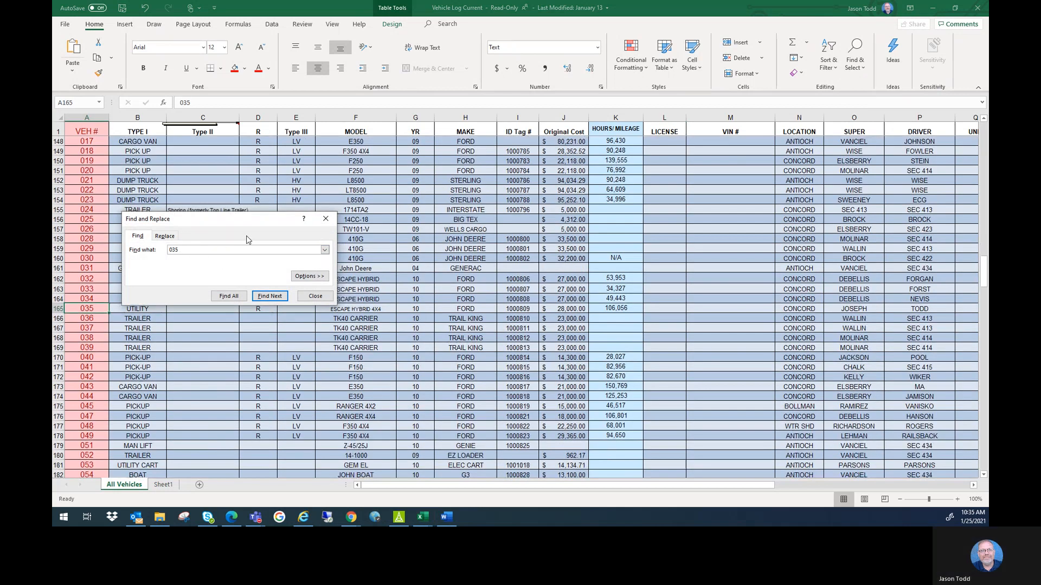
{"action": "left_click", "coordinate": [315, 296]}
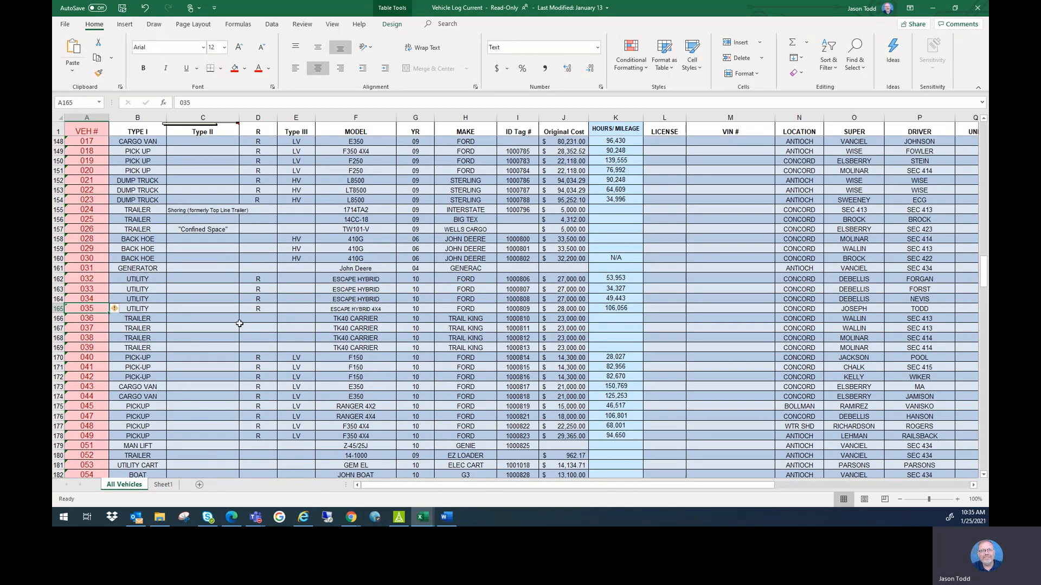
Copy vehicle 035's whole row from the All Vehicles sheet into row 58 of Sheet1, and return to its type on All Vehicles.
{"action": "right_click", "coordinate": [69, 308]}
{"action": "left_click", "coordinate": [95, 359]}
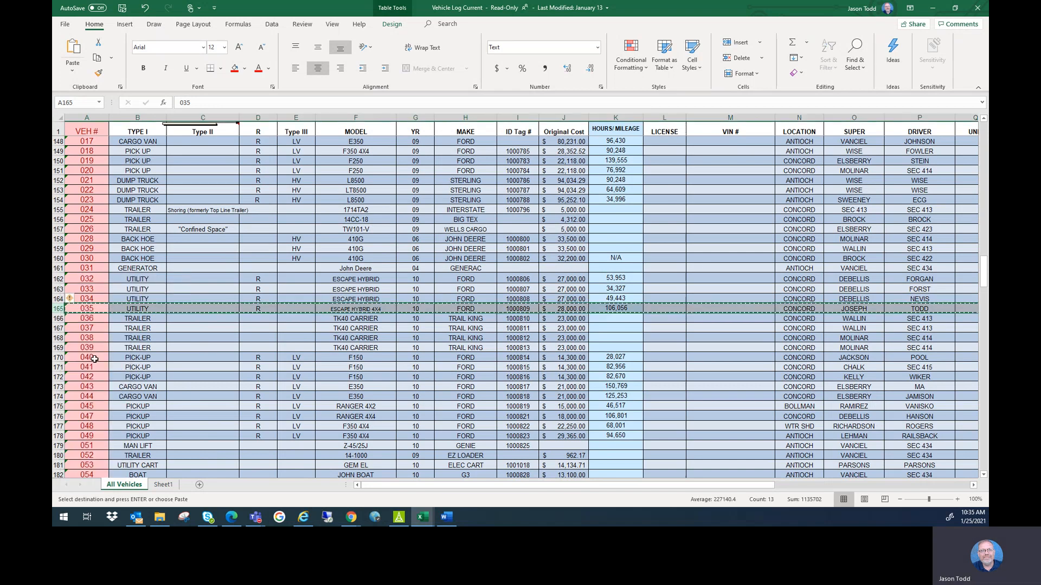
{"action": "left_click", "coordinate": [163, 484]}
{"action": "left_click", "coordinate": [81, 328]}
{"action": "right_click", "coordinate": [82, 327]}
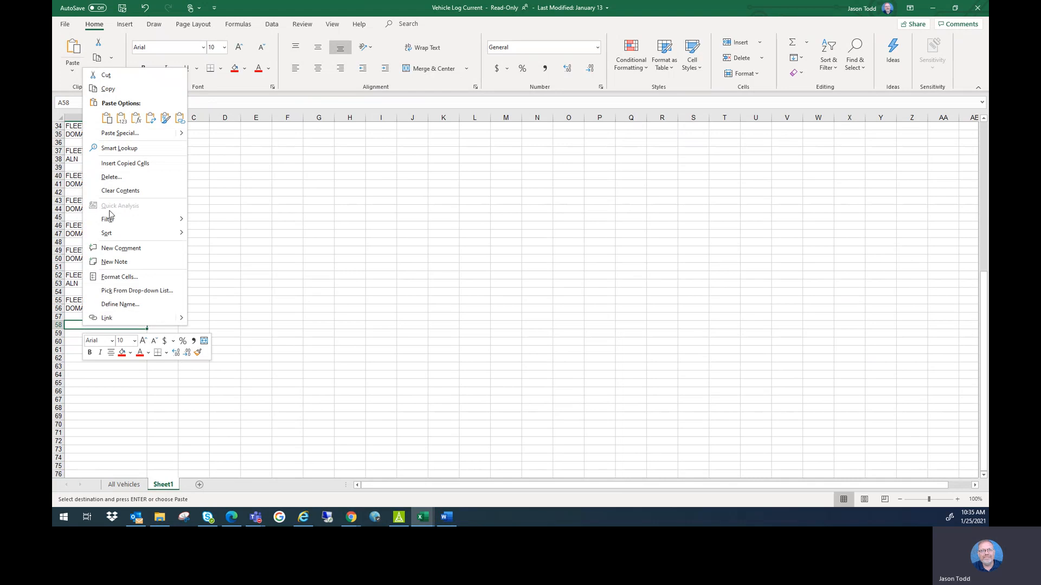
{"action": "left_click", "coordinate": [108, 119]}
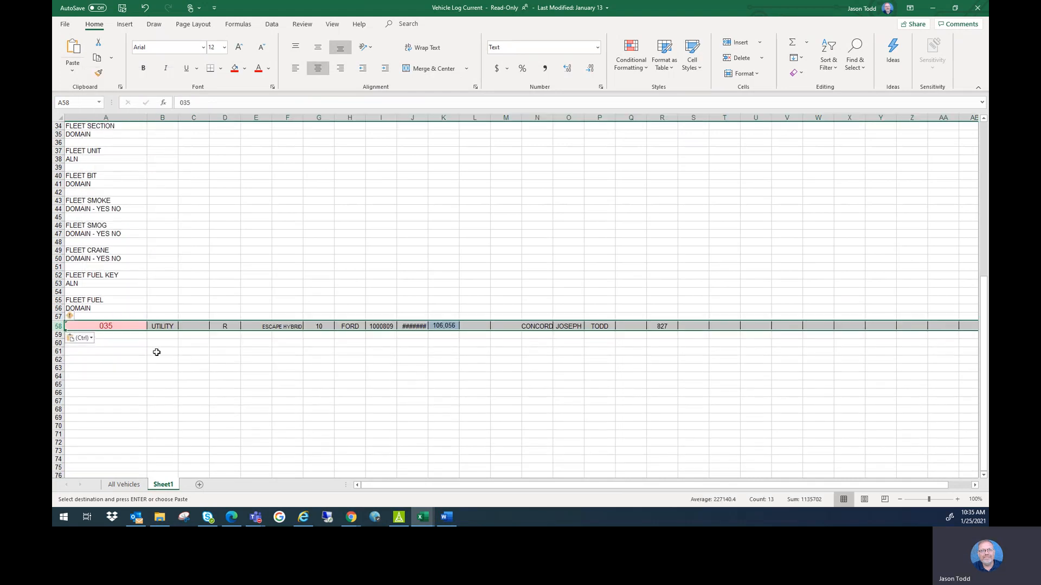
{"action": "left_click", "coordinate": [155, 357]}
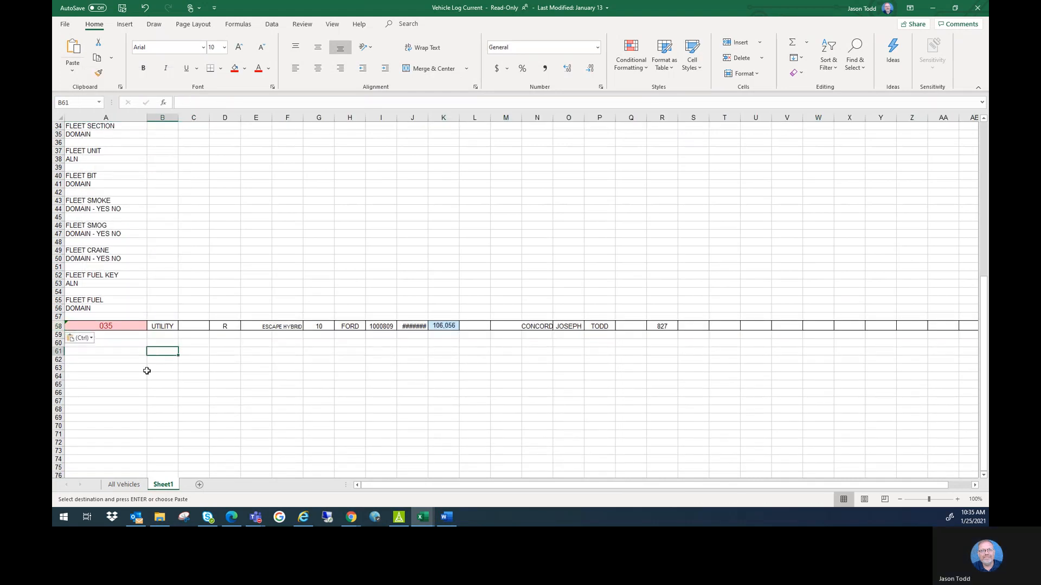
{"action": "left_click", "coordinate": [126, 485]}
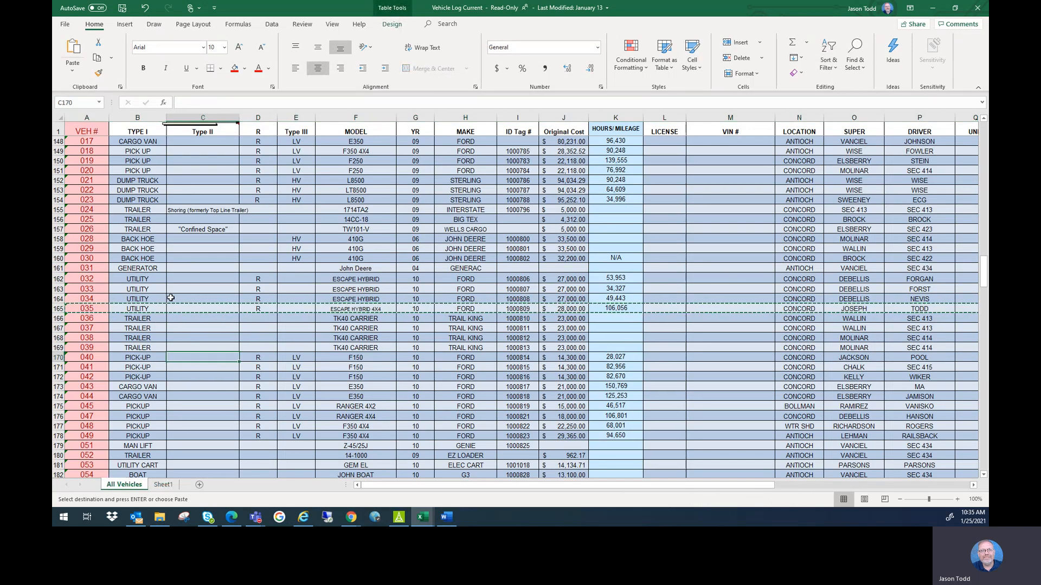
{"action": "left_click", "coordinate": [138, 309]}
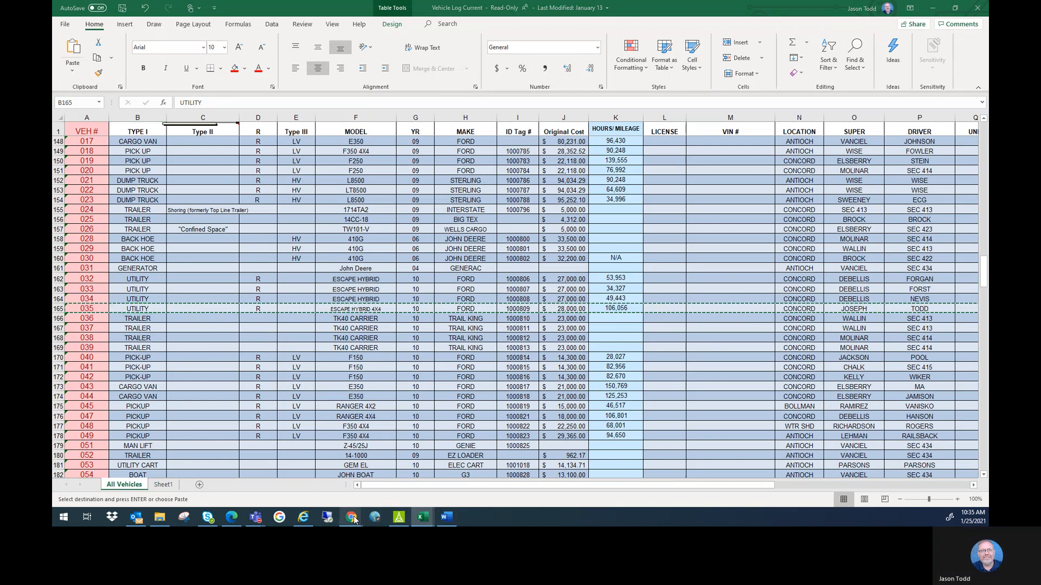
Switch to Maximo and classify asset V035's specifications as CCWD \ MAINT \ ASSETSPECS \ FLEETSPEC.
{"action": "mouse_move", "coordinate": [351, 519]}
{"action": "left_click", "coordinate": [296, 467]}
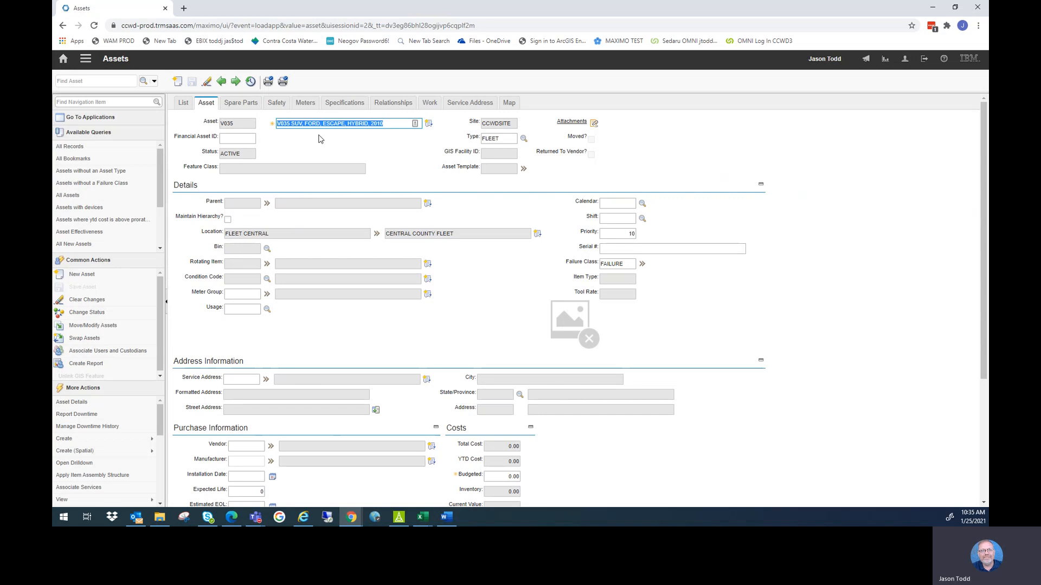
{"action": "left_click", "coordinate": [343, 102]}
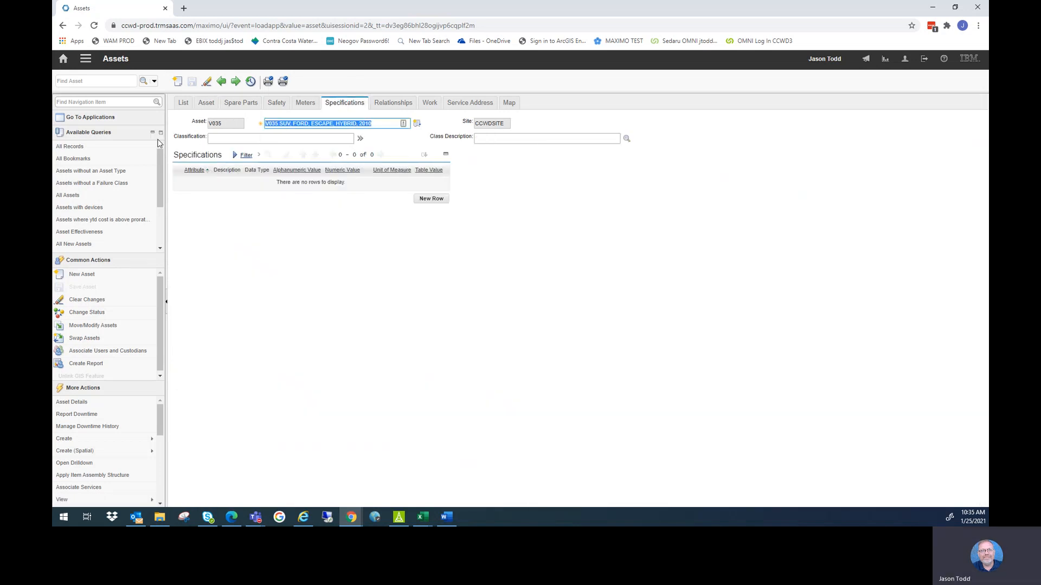
{"action": "left_click", "coordinate": [360, 138]}
{"action": "left_click", "coordinate": [381, 149]}
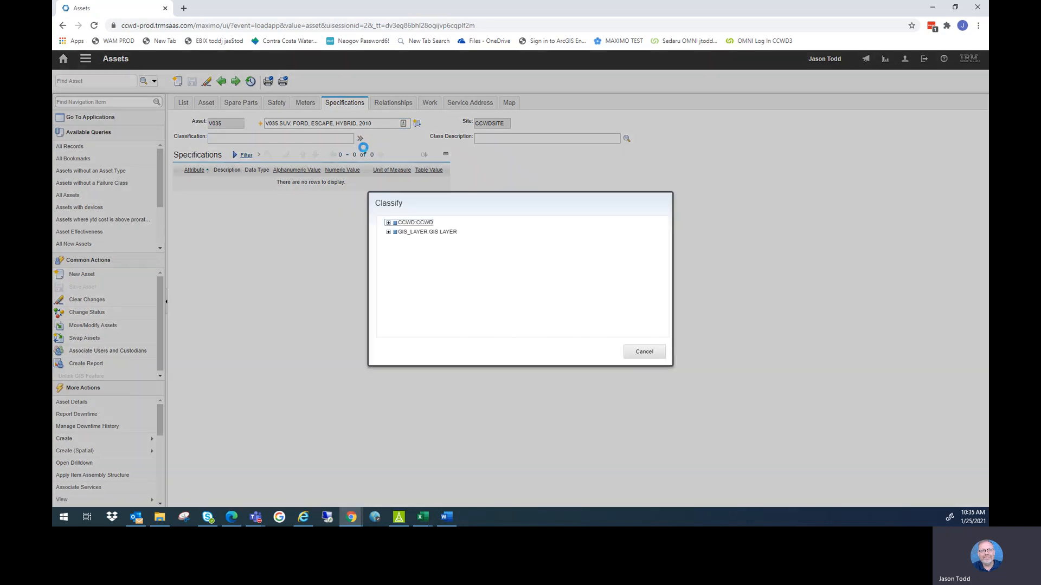
{"action": "left_click", "coordinate": [388, 223]}
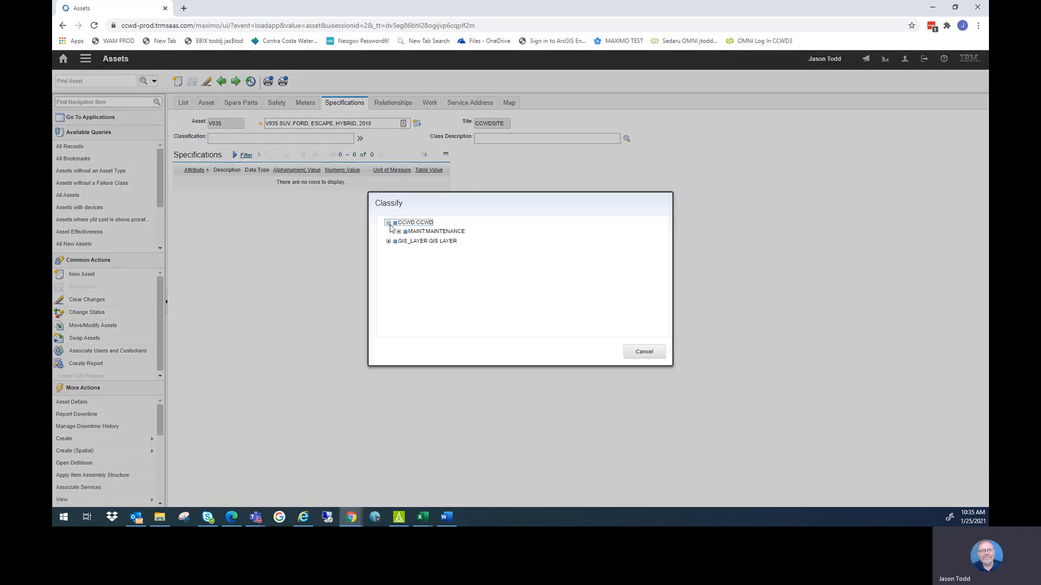
{"action": "left_click", "coordinate": [398, 232]}
{"action": "left_click", "coordinate": [408, 240]}
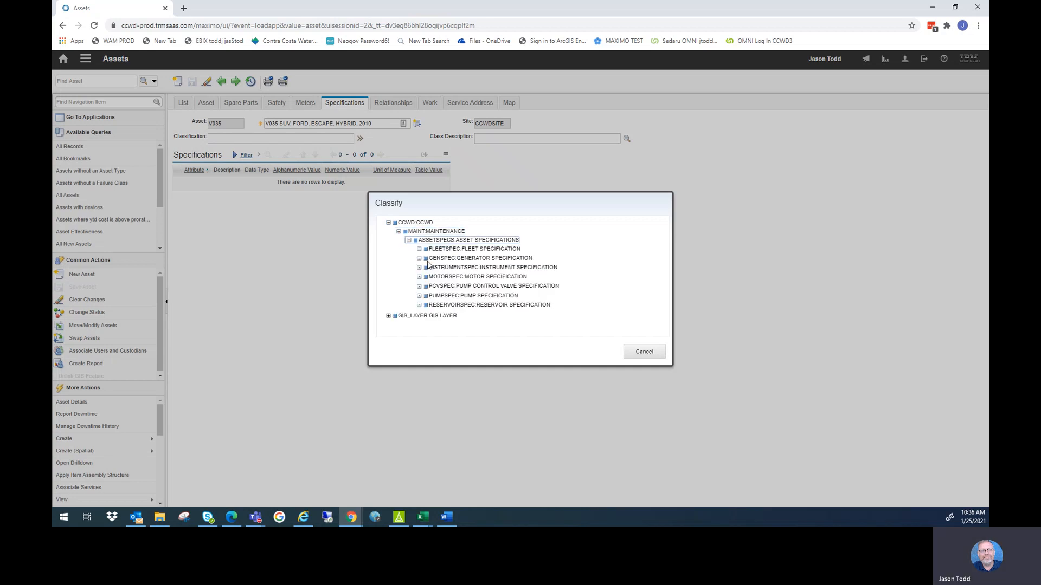
{"action": "left_click", "coordinate": [426, 253]}
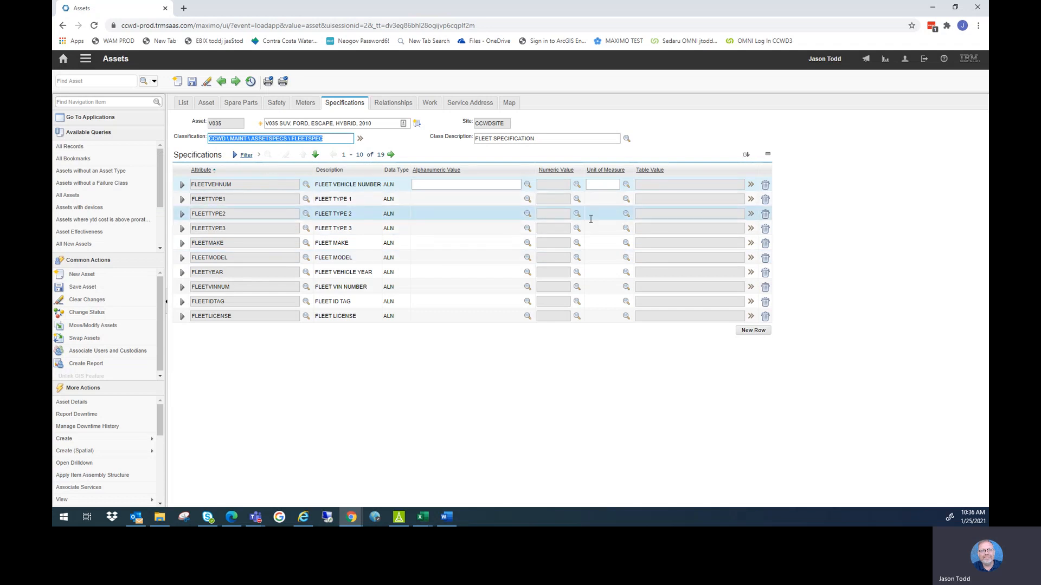
Enter 035 as the FLEETVEHNUM value and check vehicle 035's type in the vehicle log workbook.
{"action": "left_click", "coordinate": [479, 184]}
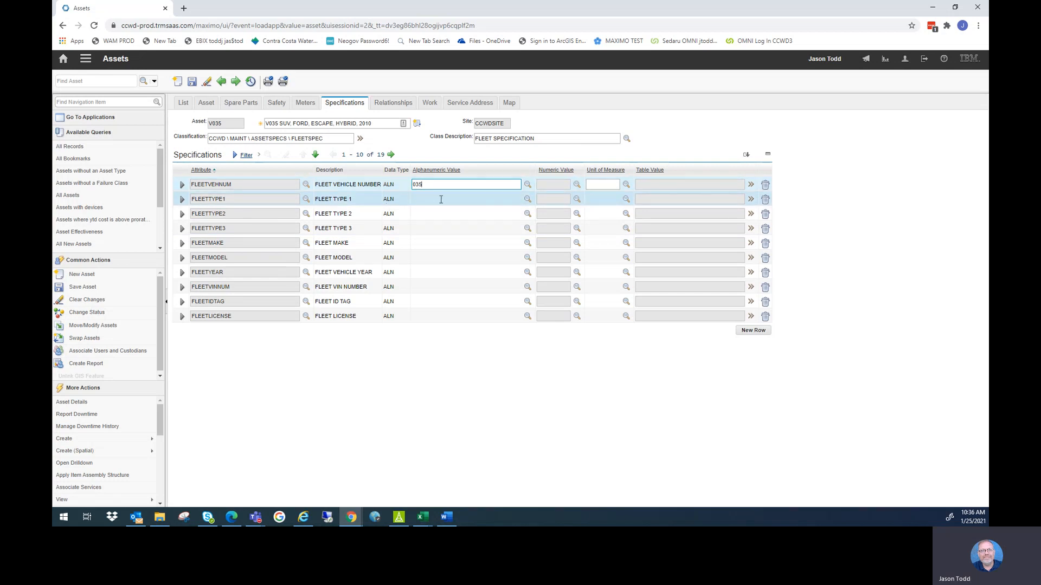
{"action": "left_click", "coordinate": [458, 199]}
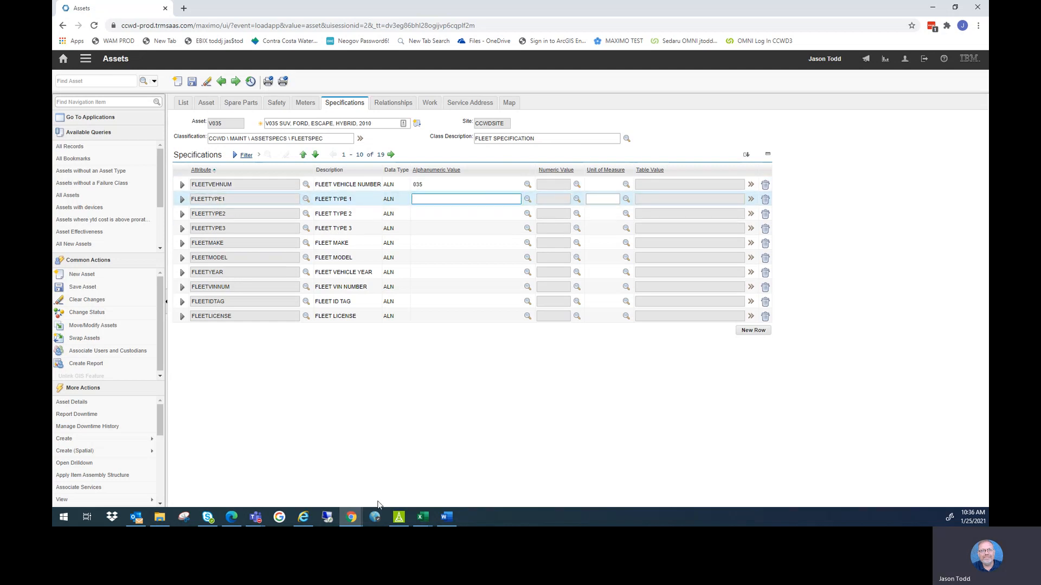
{"action": "left_click", "coordinate": [424, 518]}
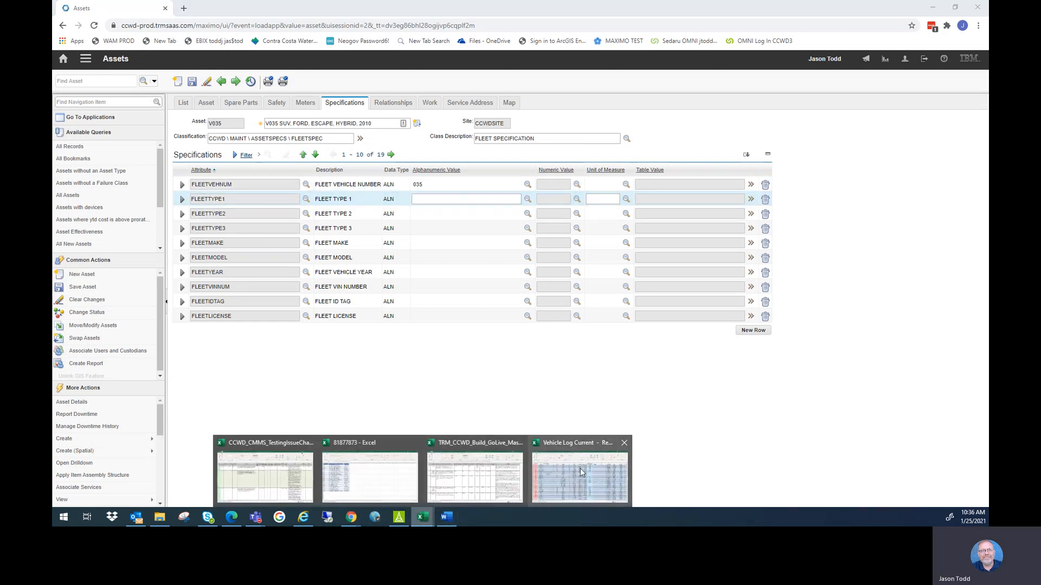
{"action": "left_click", "coordinate": [580, 470]}
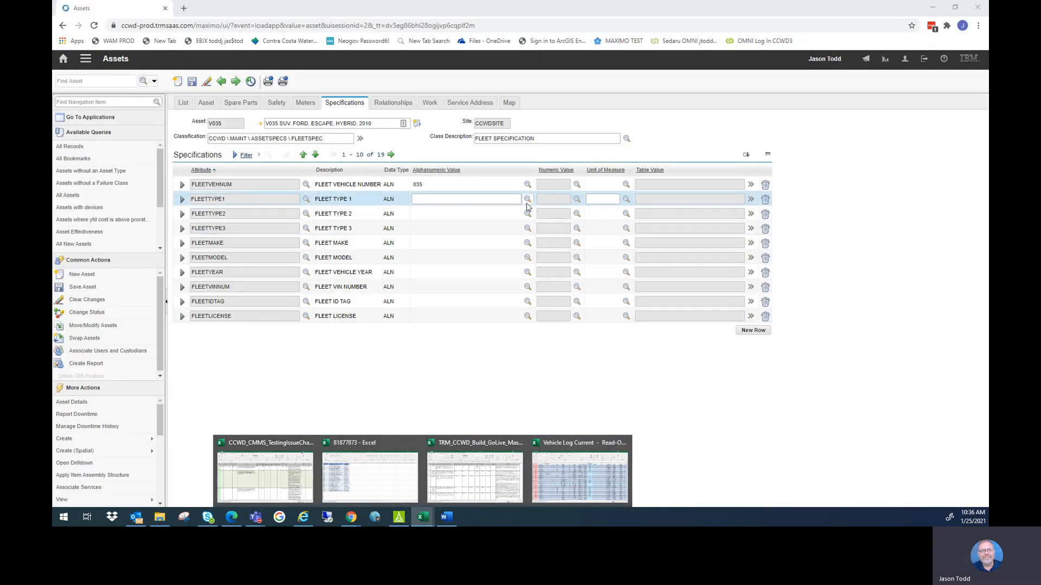
Look through the available fleet types and set FLEETTYPE1 to 27 - SEDAN.
{"action": "left_click", "coordinate": [527, 199]}
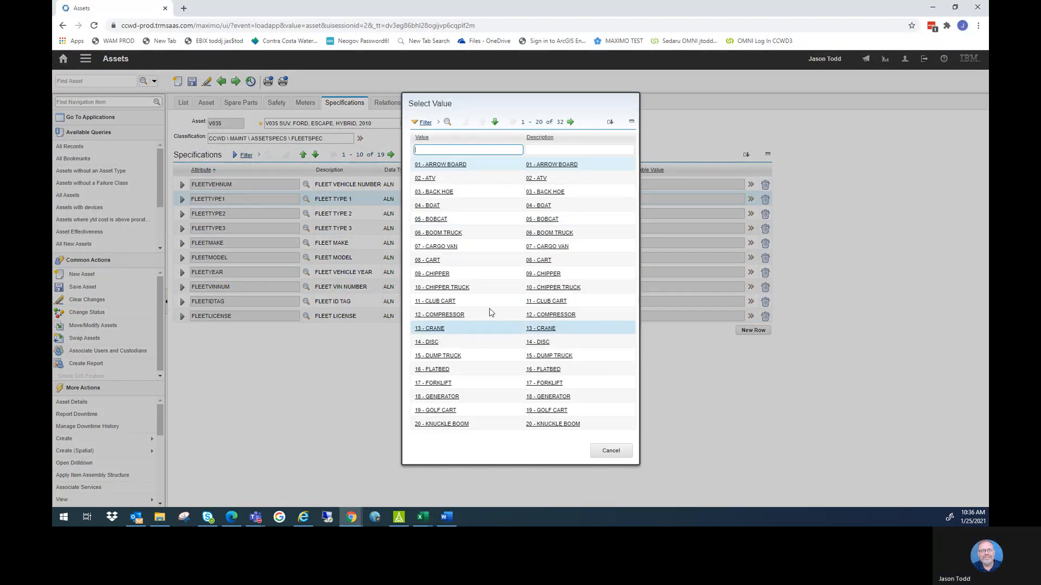
{"action": "left_click", "coordinate": [571, 122]}
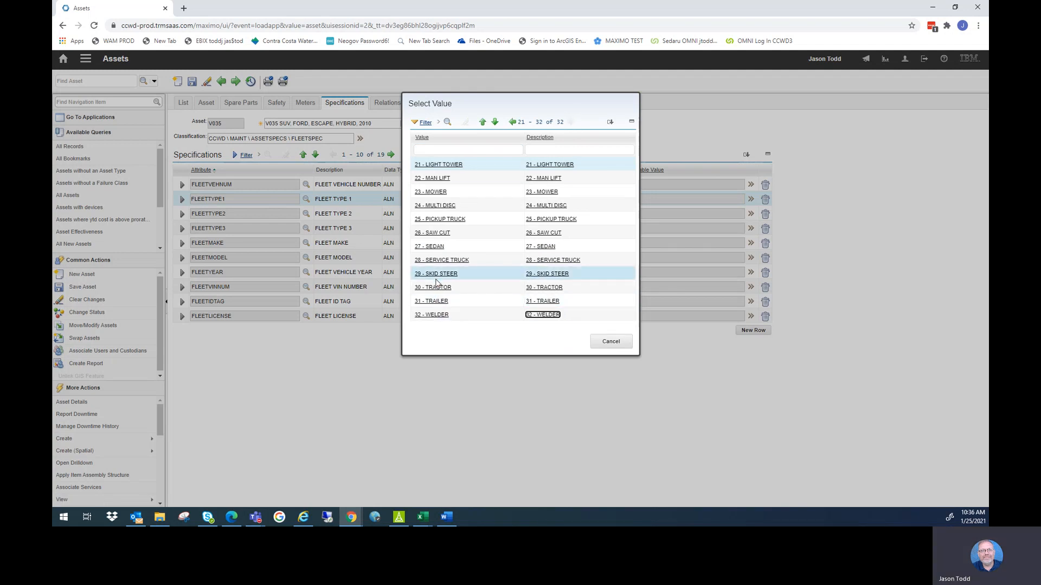
{"action": "left_click", "coordinate": [518, 123]}
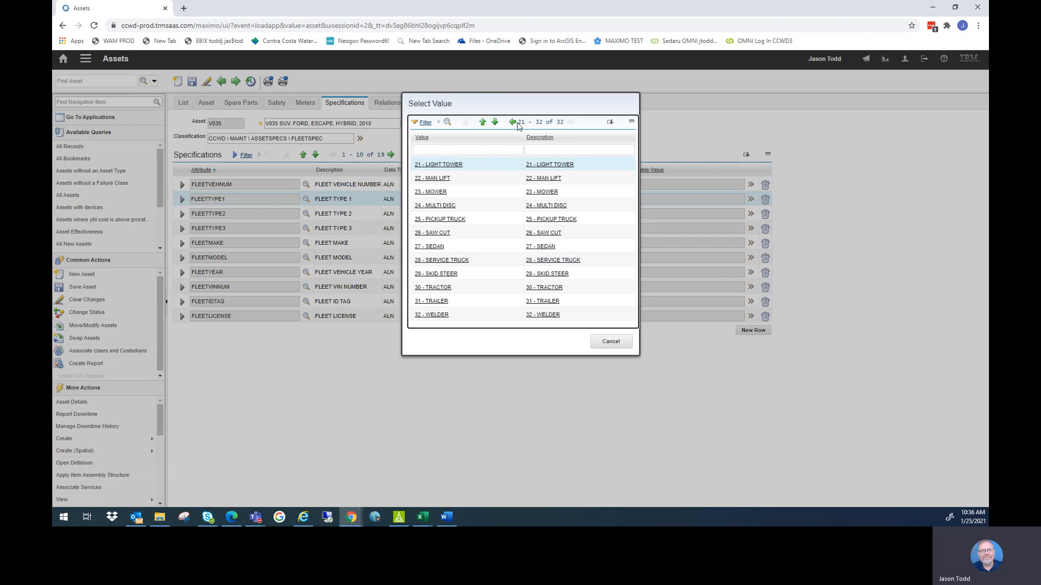
{"action": "left_click", "coordinate": [514, 123]}
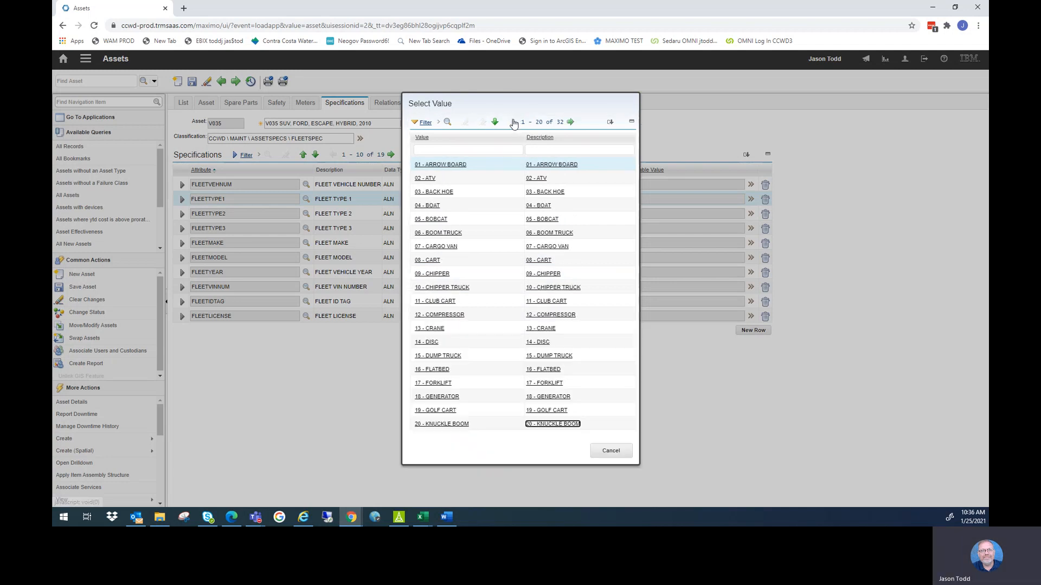
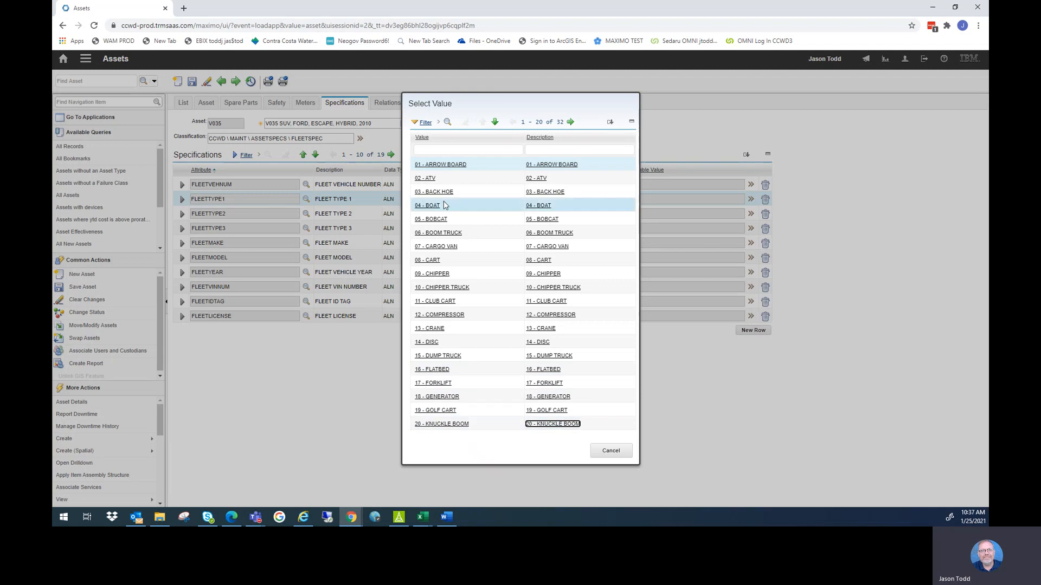
{"action": "left_click", "coordinate": [571, 122]}
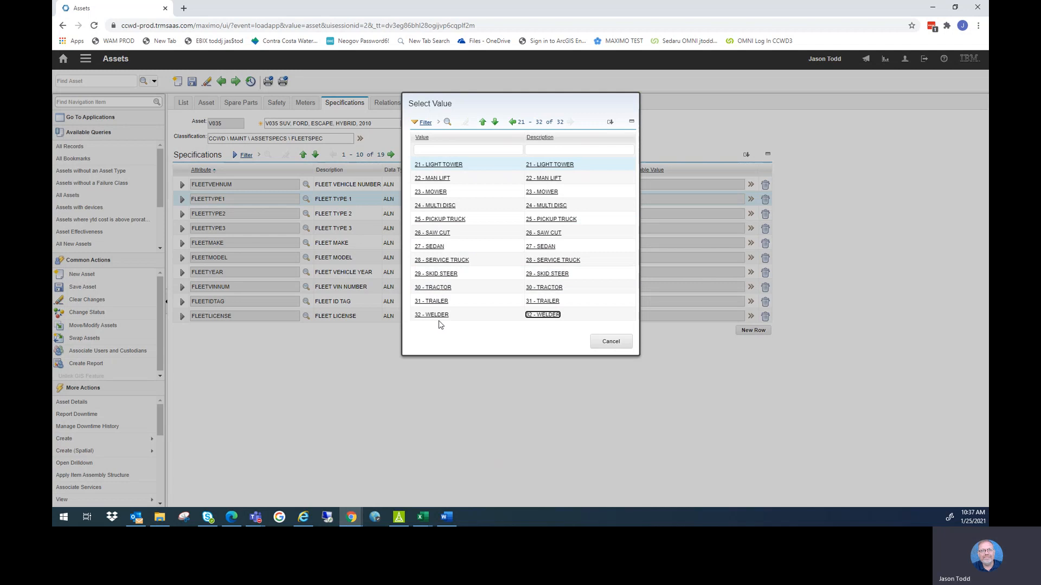
{"action": "left_click", "coordinate": [432, 247]}
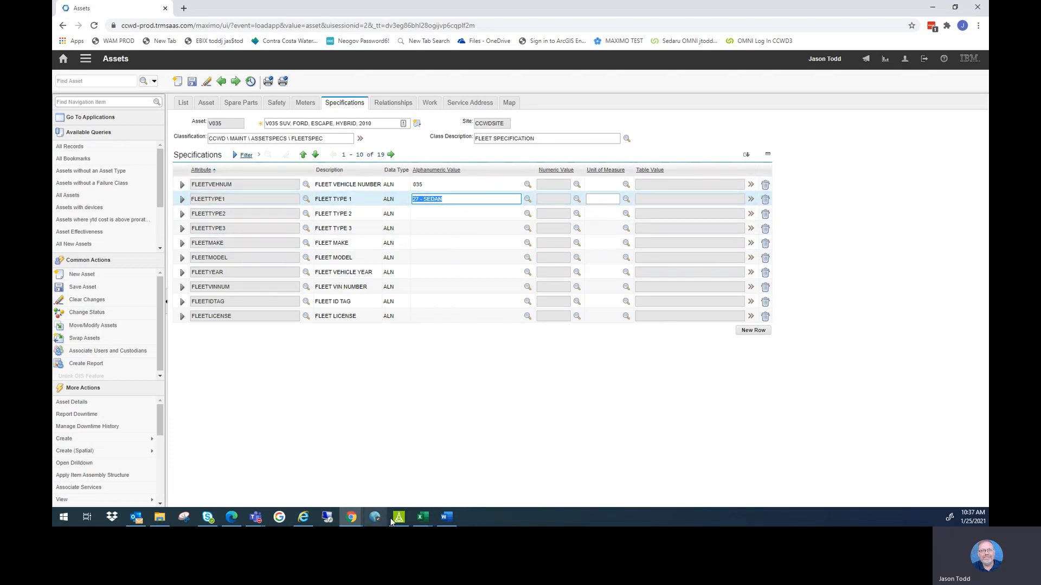
Check vehicle 035's make in the vehicle log workbook, and set FLEETMAKE to 041 - FORD in Maximo.
{"action": "left_click", "coordinate": [424, 518]}
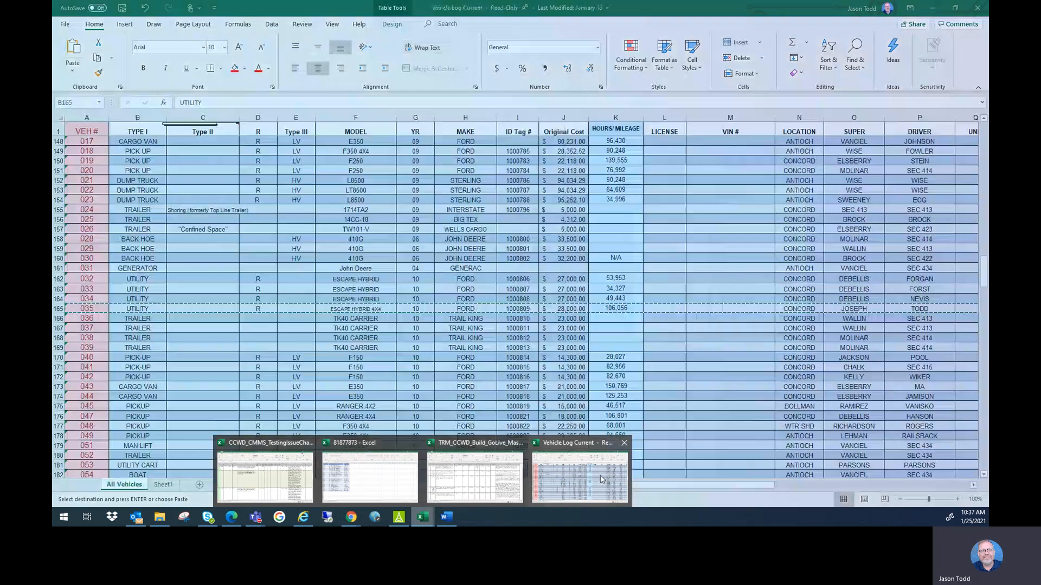
{"action": "left_click", "coordinate": [600, 480]}
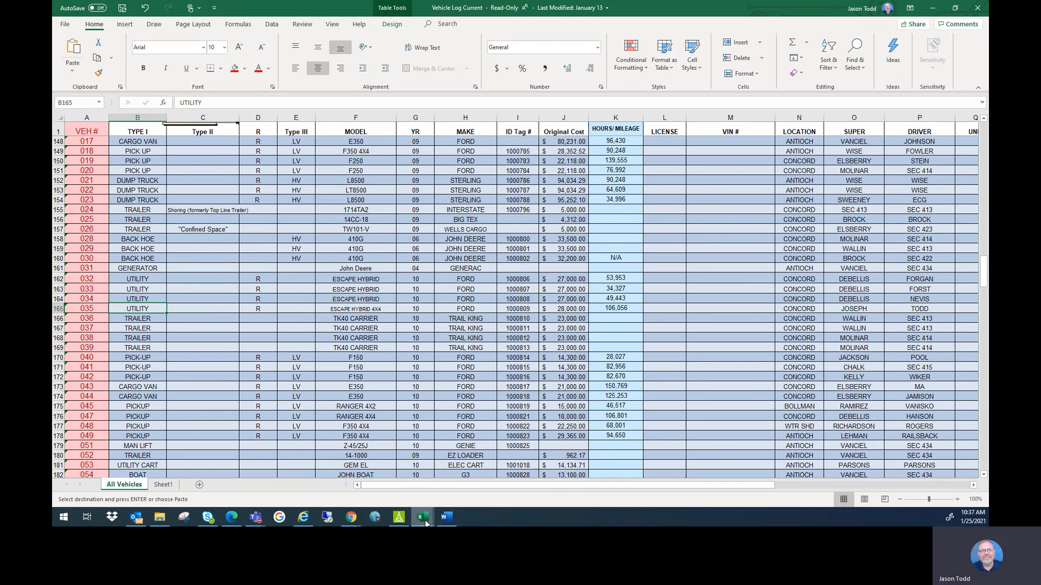
{"action": "mouse_move", "coordinate": [352, 519]}
{"action": "left_click", "coordinate": [403, 472]}
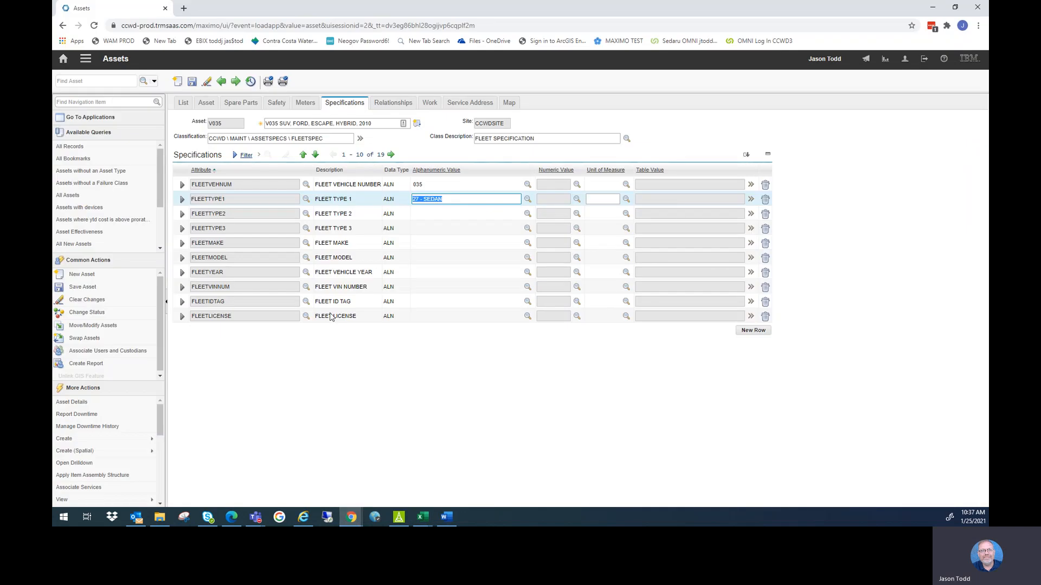
{"action": "left_click", "coordinate": [494, 243]}
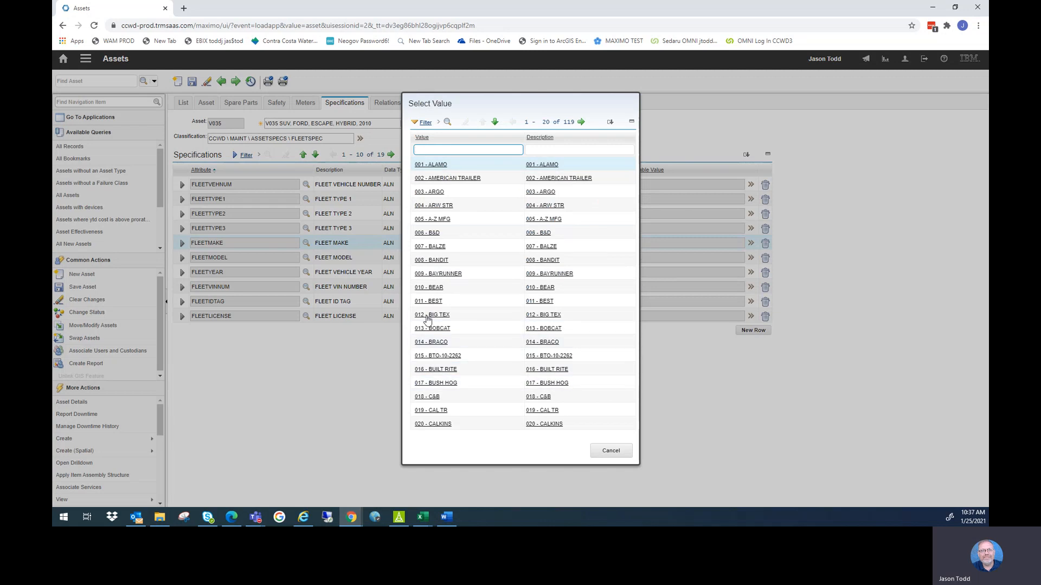
{"action": "left_click", "coordinate": [581, 121]}
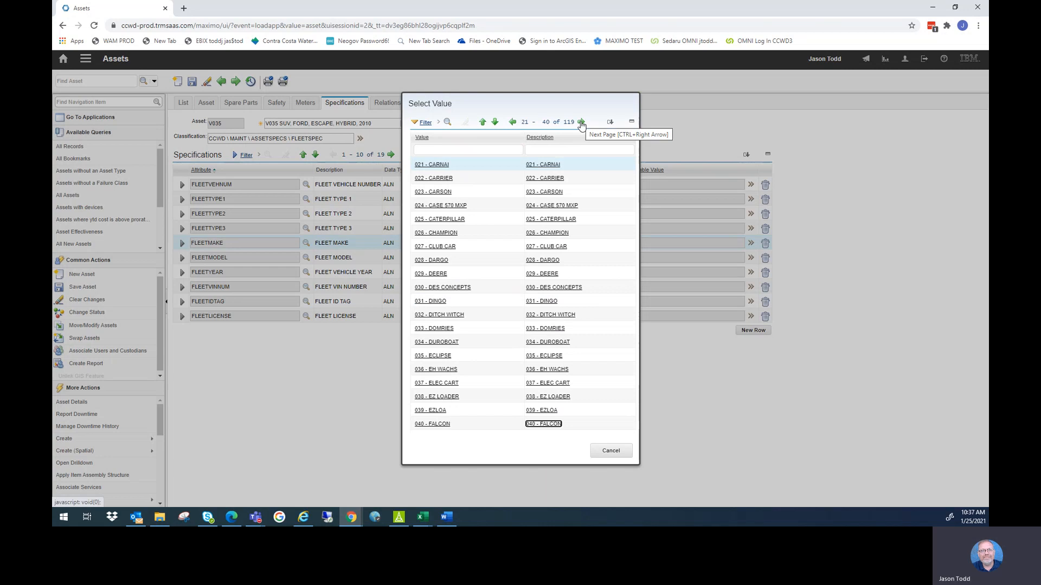
{"action": "left_click", "coordinate": [580, 122]}
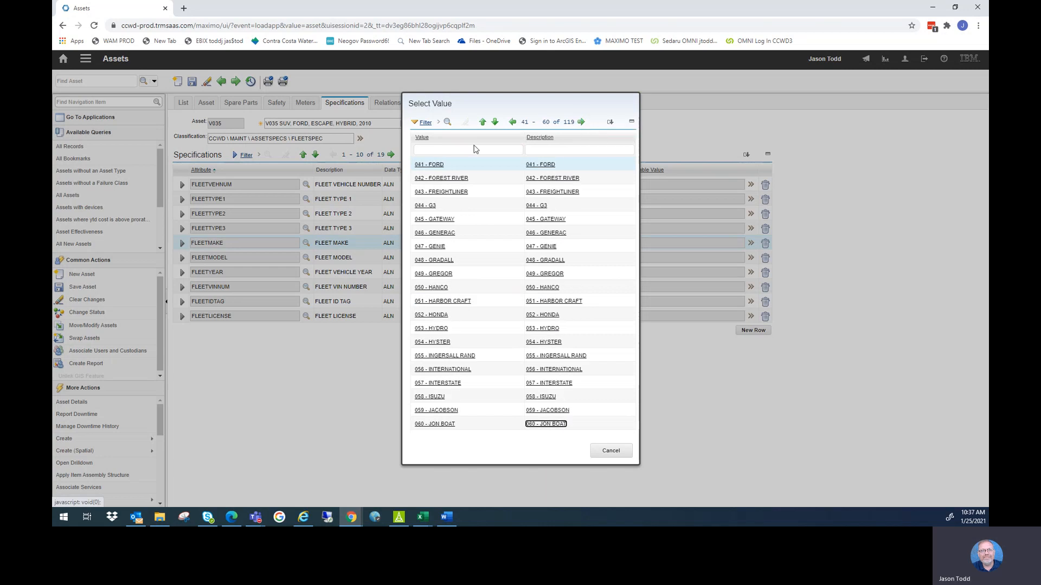
{"action": "left_click", "coordinate": [432, 165]}
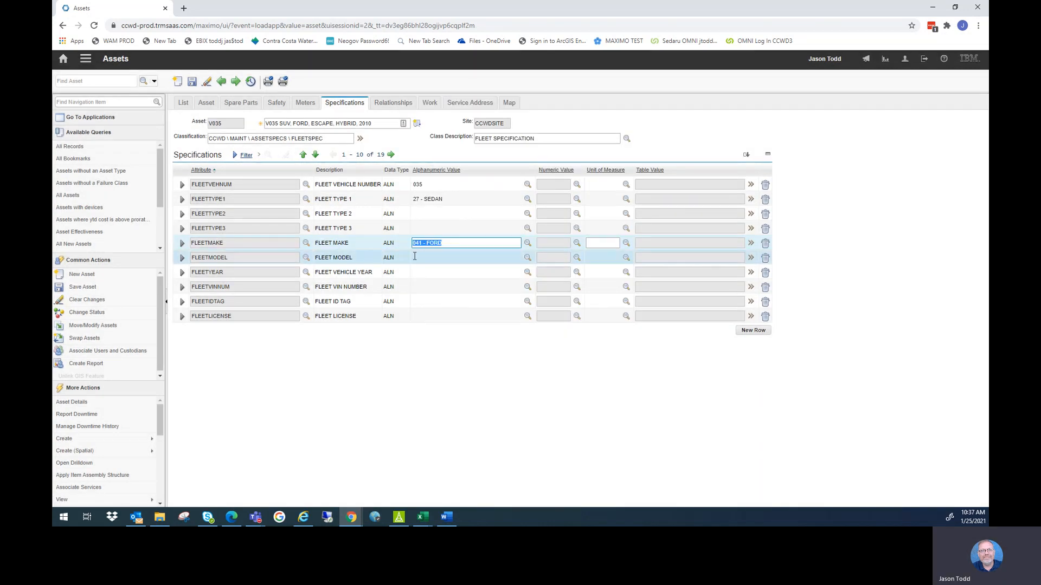
Check FLEETMODEL for selectable values and enter ESCAPE HYBRID 4X4 as its alphanumeric value.
{"action": "left_click", "coordinate": [527, 258]}
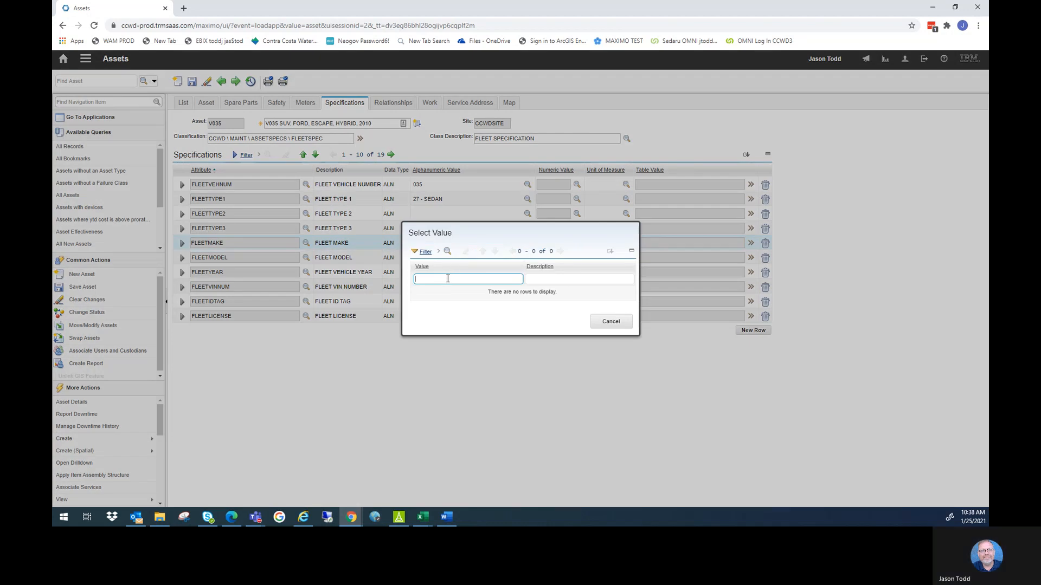
{"action": "left_click", "coordinate": [602, 323]}
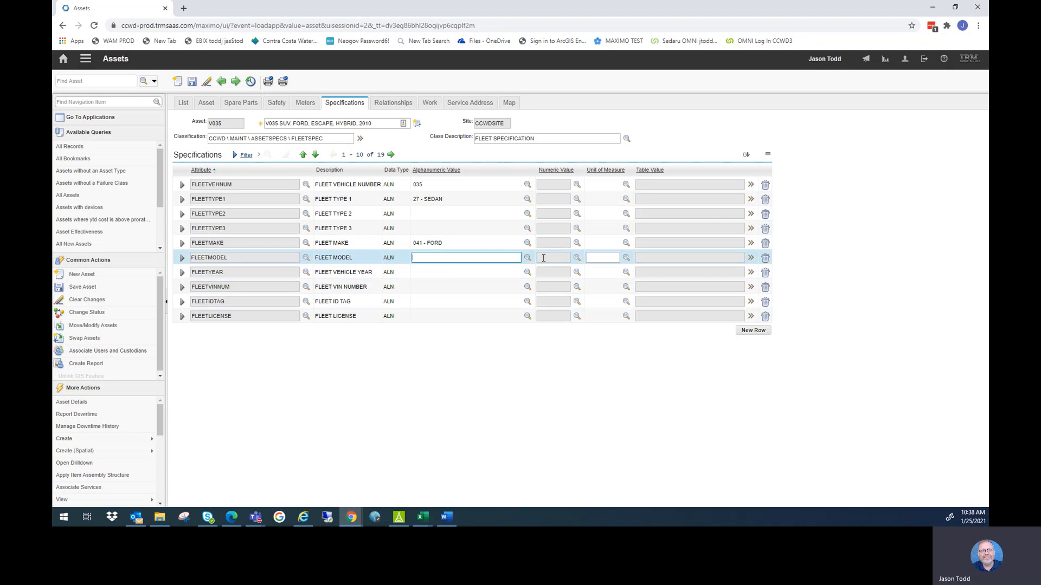
{"action": "left_click", "coordinate": [528, 258]}
{"action": "type", "text": "X4"}
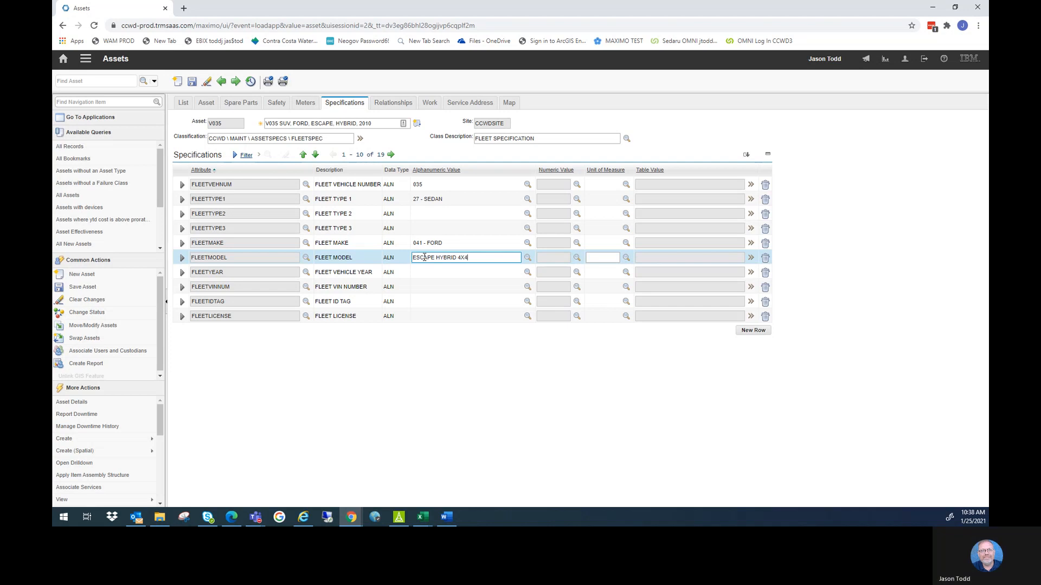
Check vehicle 035's year in the vehicle log workbook, enter 2010 as the FLEETYEAR value in Maximo, and save the asset.
{"action": "left_click", "coordinate": [426, 272]}
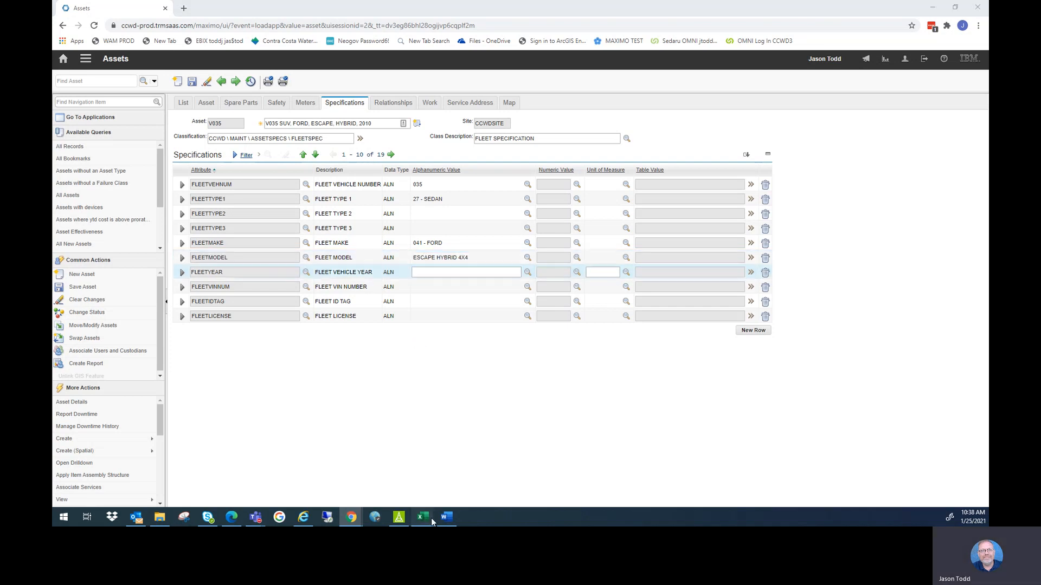
{"action": "mouse_move", "coordinate": [423, 518]}
{"action": "mouse_move", "coordinate": [589, 481]}
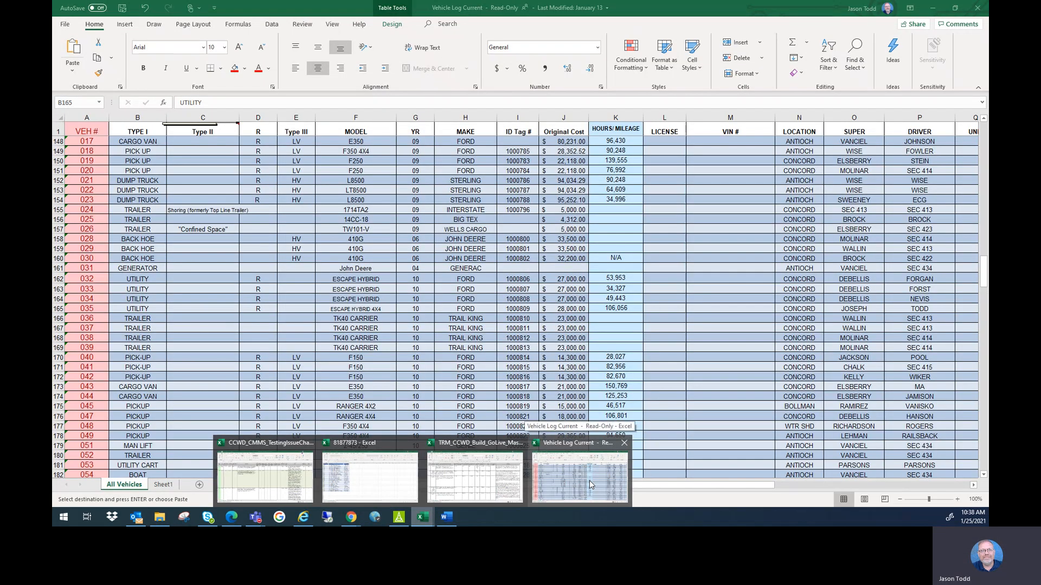
{"action": "left_click", "coordinate": [590, 480]}
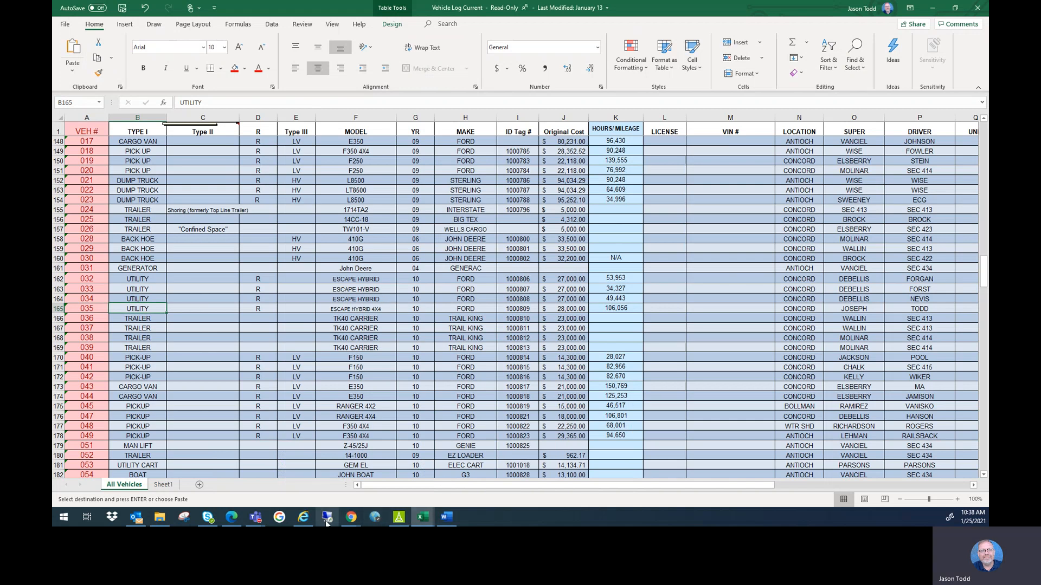
{"action": "mouse_move", "coordinate": [351, 518]}
{"action": "left_click", "coordinate": [401, 477]}
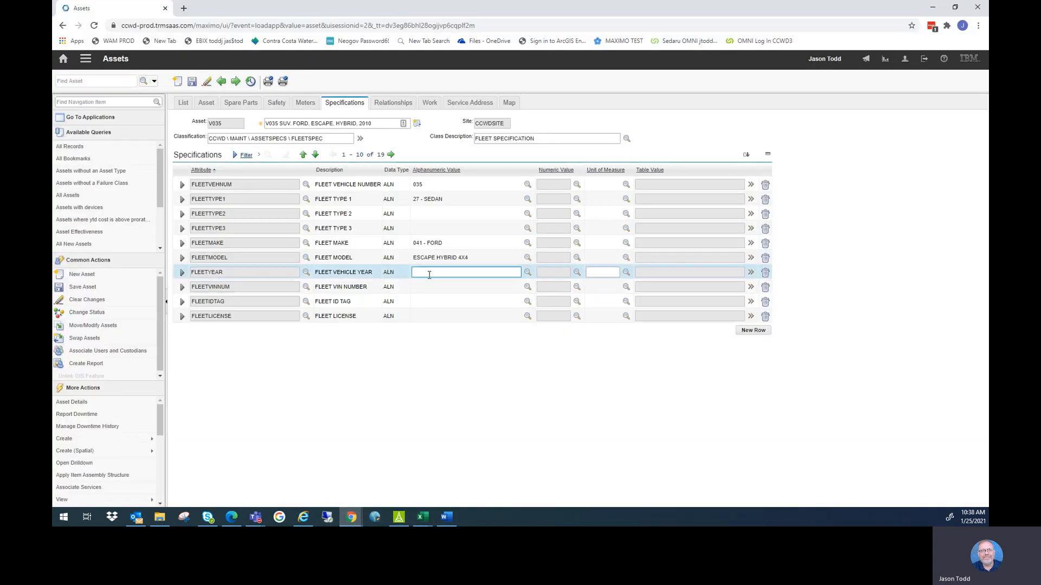
{"action": "type", "text": "2010"}
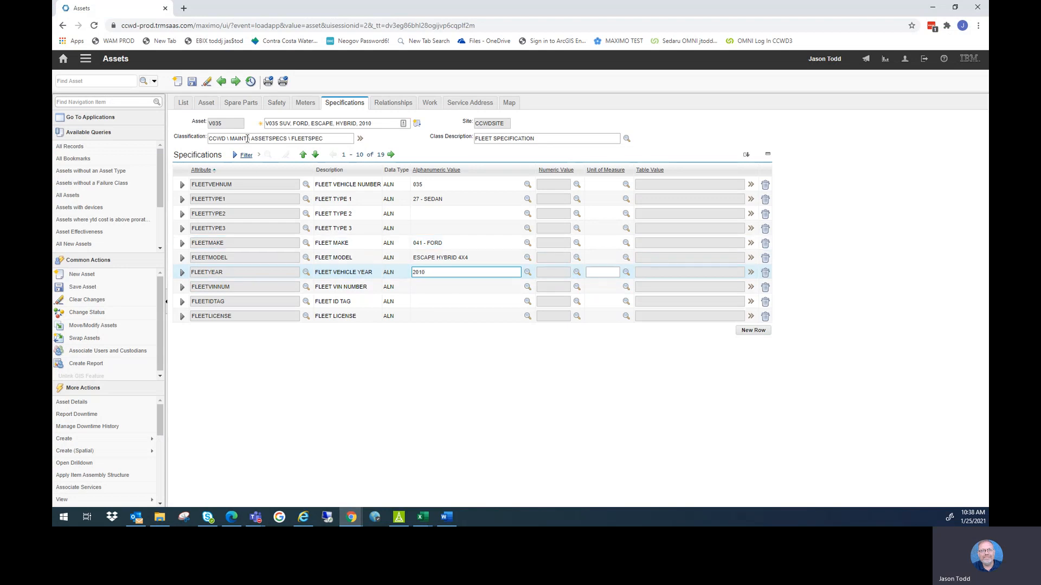
{"action": "left_click", "coordinate": [192, 81]}
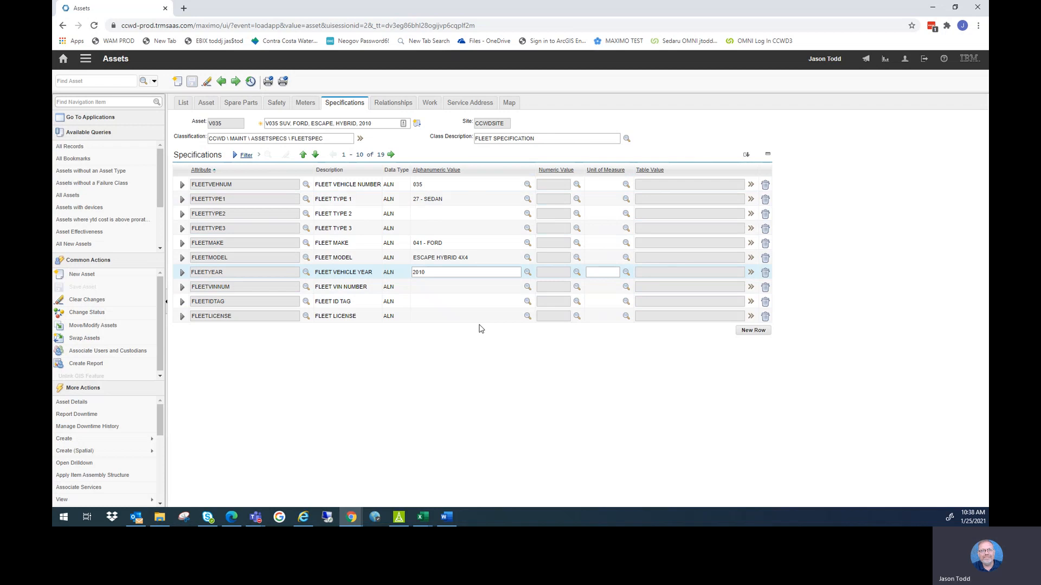
Switch to Sedaru Fieldforce, examine the information for Pump Motor 01 at Sun Terrace PS, and return to the V035 specifications in Maximo.
{"action": "left_click", "coordinate": [399, 517]}
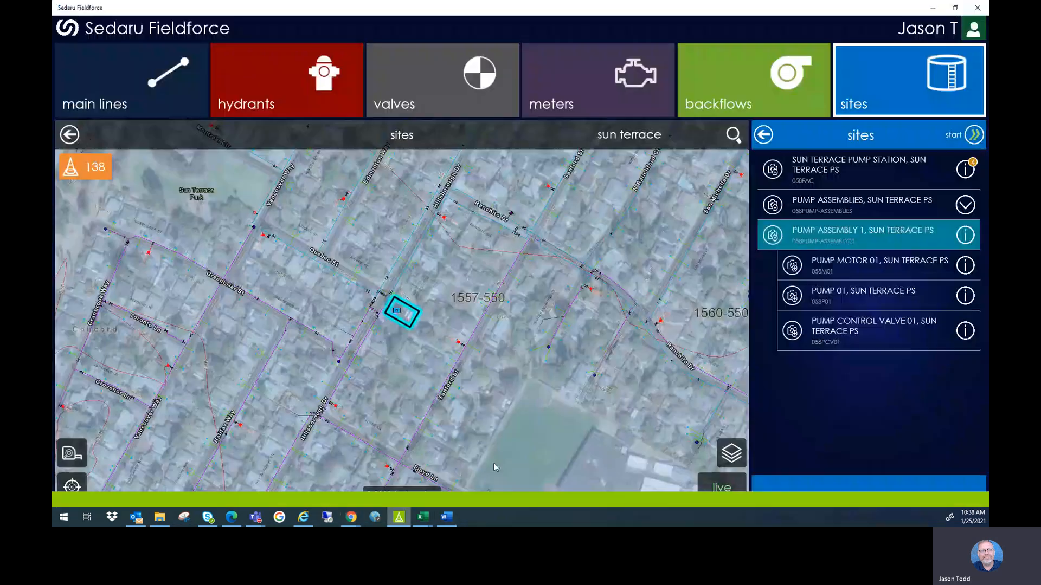
{"action": "left_click", "coordinate": [965, 266]}
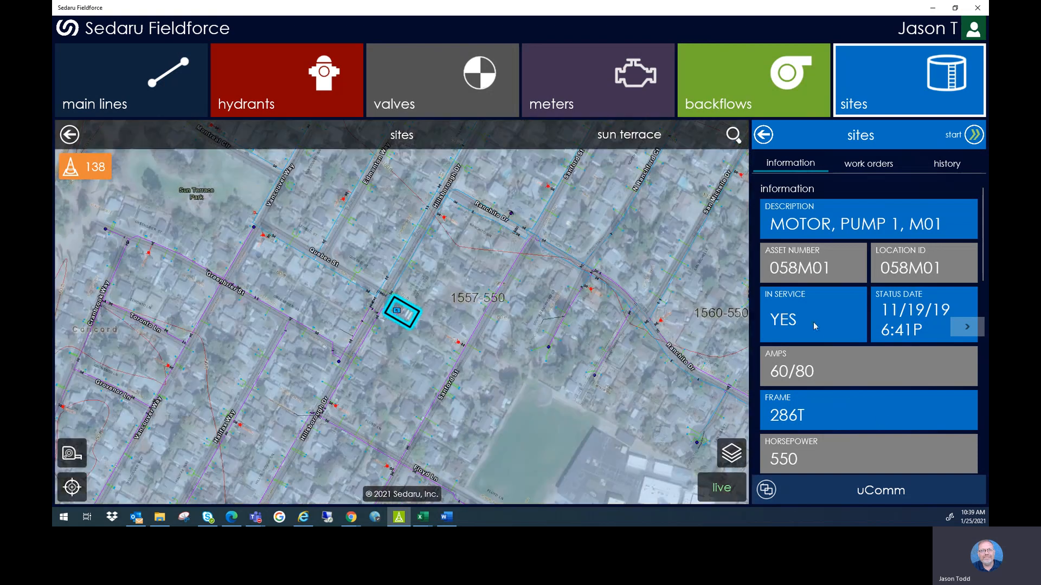
{"action": "left_click_drag", "start_coordinate": [818, 376], "coordinate": [800, 268]}
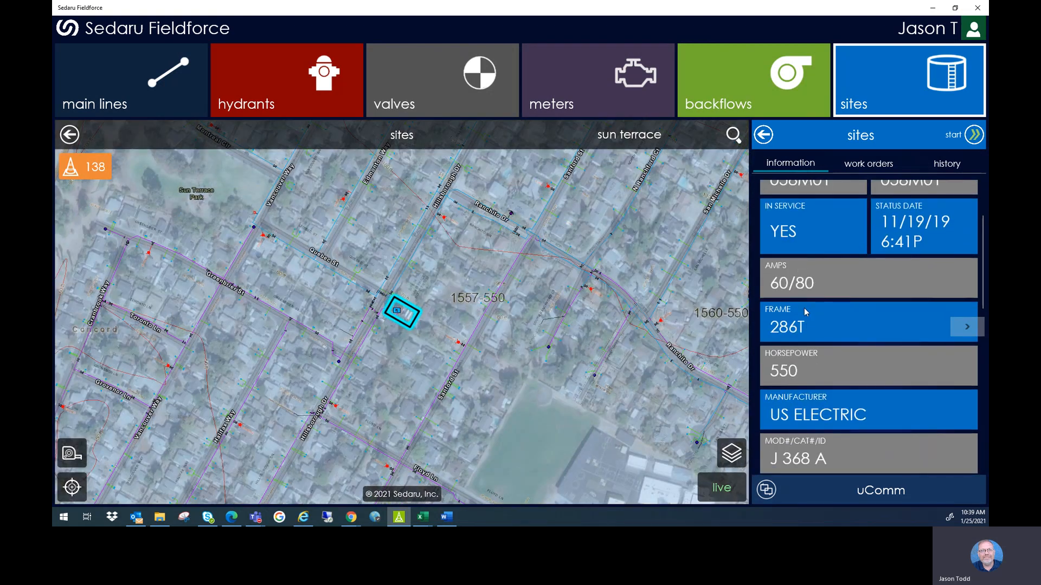
{"action": "scroll", "coordinate": [804, 312], "scroll_direction": "up", "scroll_amount": 2}
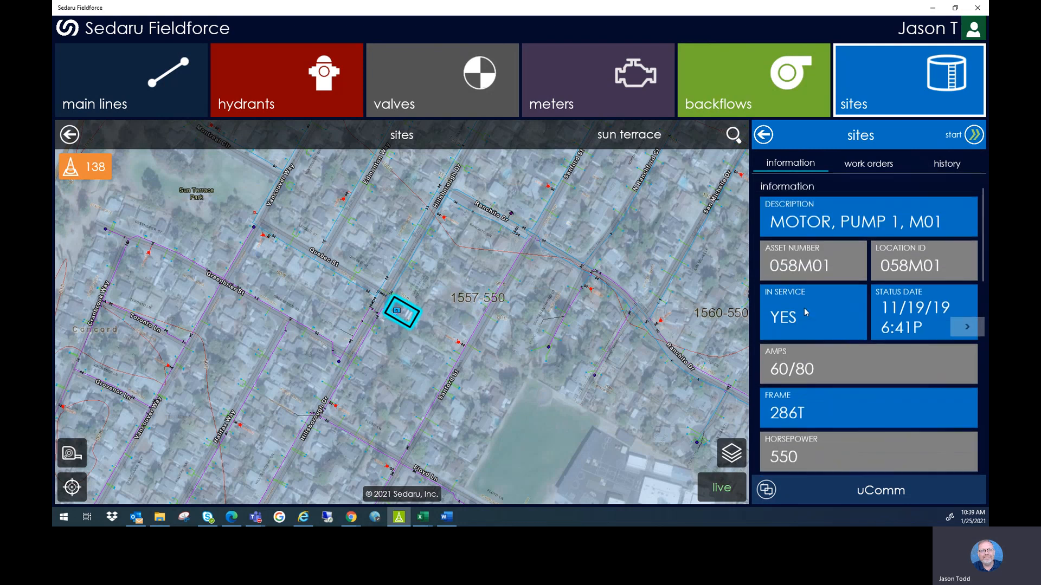
{"action": "scroll", "coordinate": [805, 311], "scroll_direction": "down", "scroll_amount": 2}
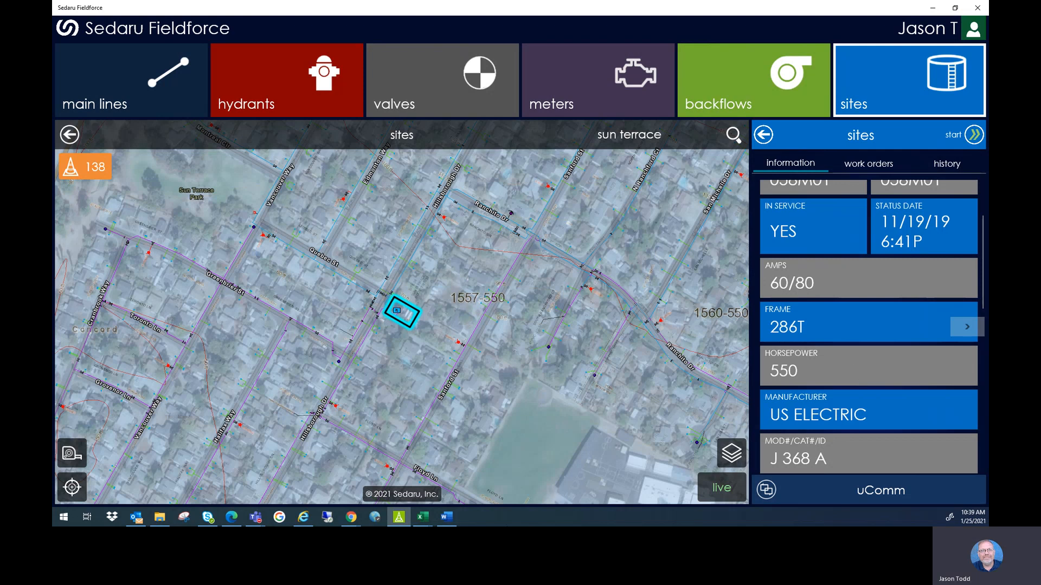
{"action": "mouse_move", "coordinate": [351, 517]}
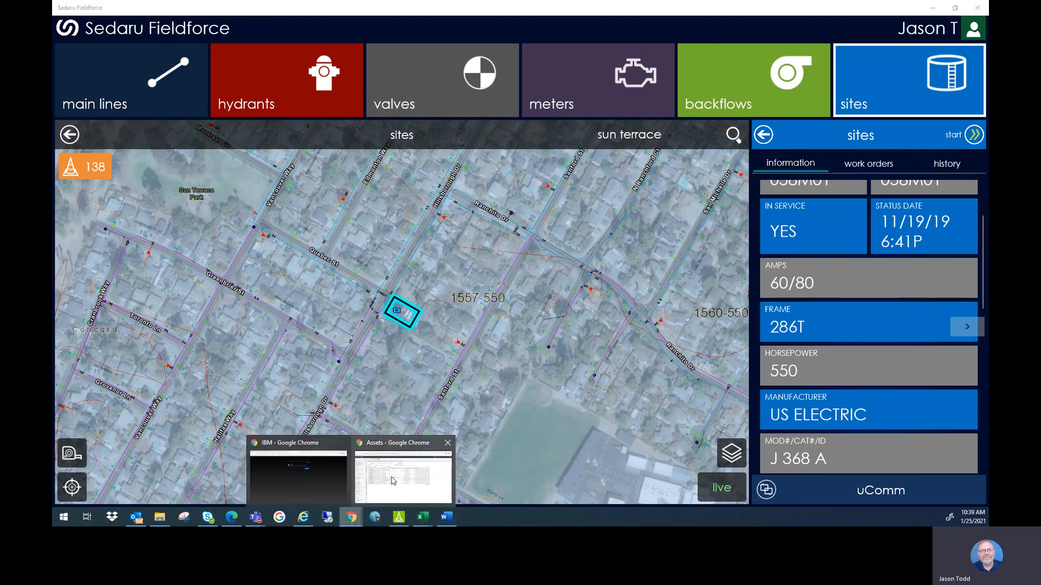
{"action": "left_click", "coordinate": [399, 477]}
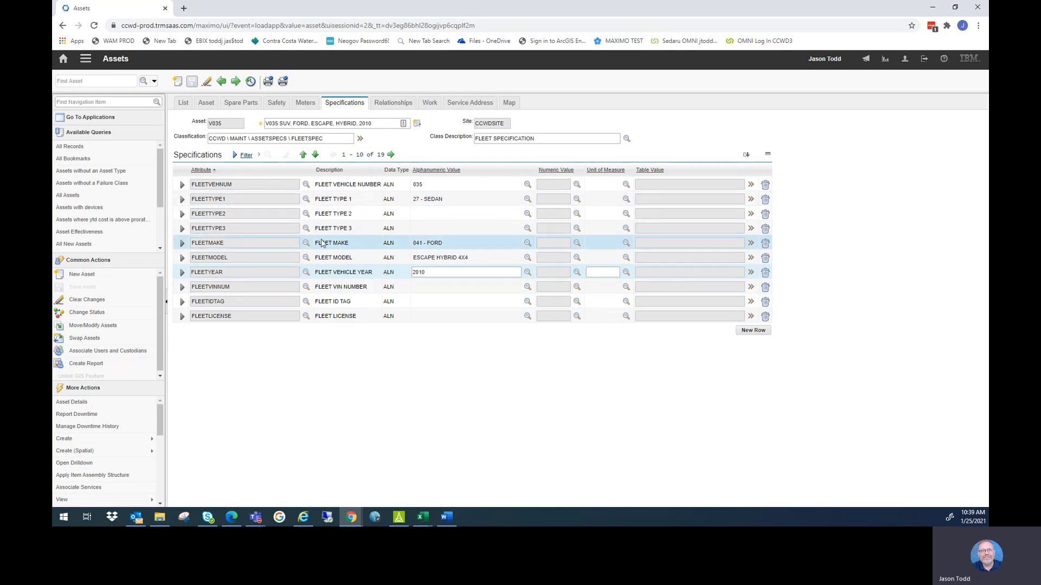
Compare Maximo's fleet specifications with the pump motor's in Sedaru Fieldforce, reading its remaining attributes through to VOLTS, and return to Maximo.
{"action": "left_click", "coordinate": [399, 517]}
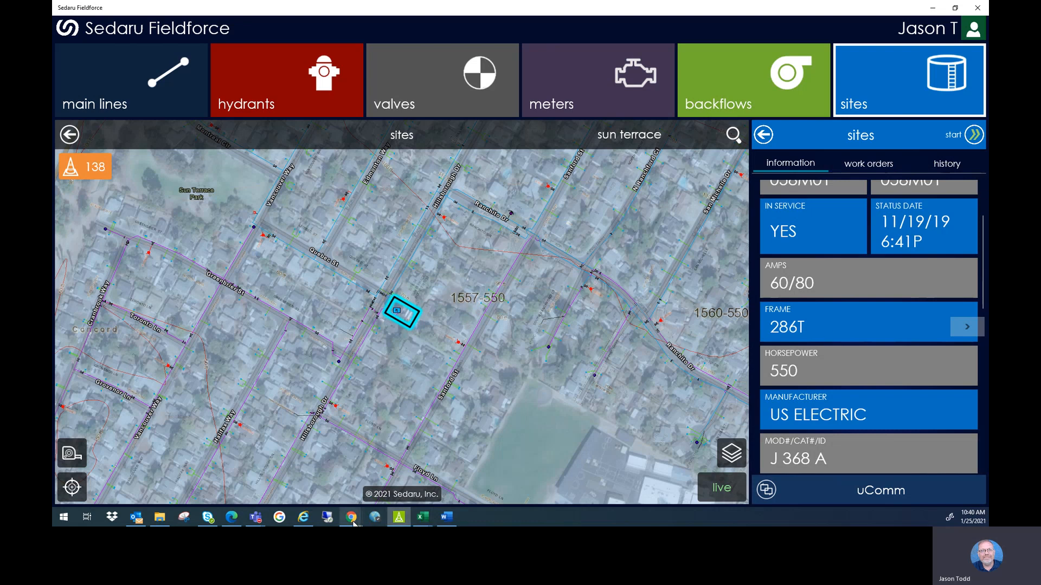
{"action": "mouse_move", "coordinate": [351, 517]}
{"action": "left_click", "coordinate": [380, 467]}
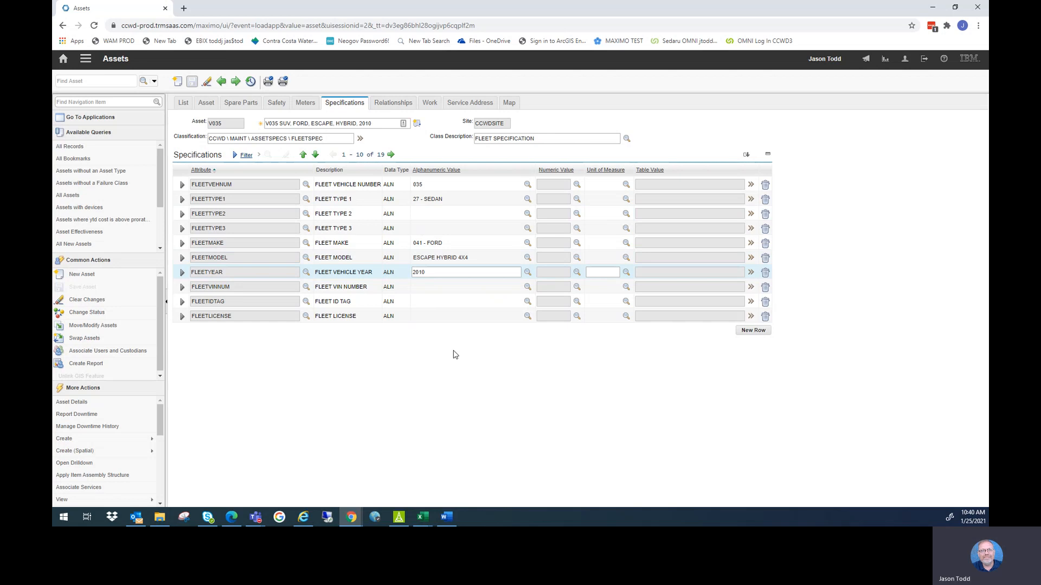
{"action": "left_click", "coordinate": [402, 520]}
{"action": "scroll", "coordinate": [872, 359], "scroll_direction": "down", "scroll_amount": 5}
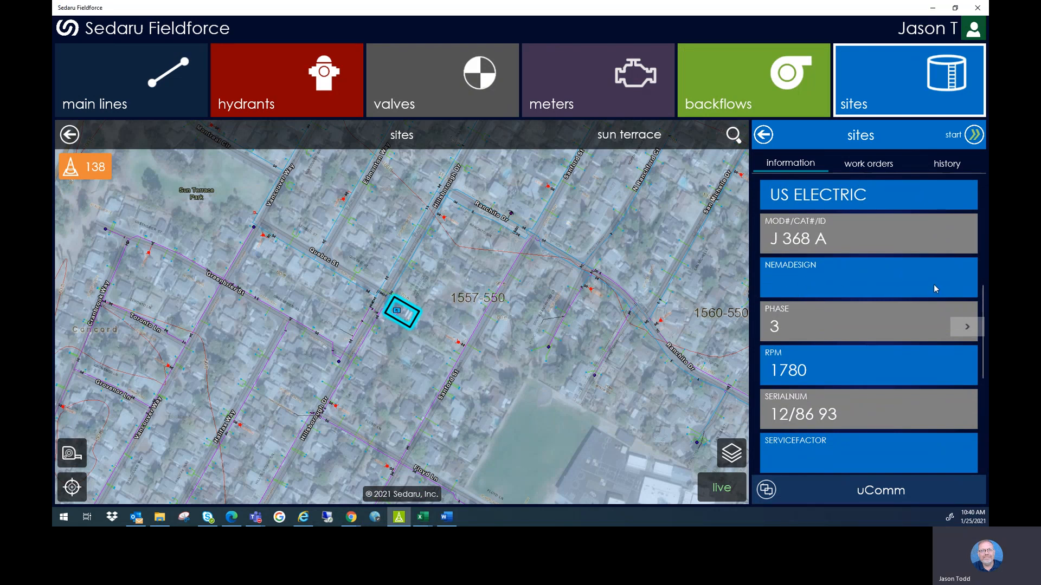
{"action": "scroll", "coordinate": [919, 372], "scroll_direction": "down", "scroll_amount": 4}
{"action": "scroll", "coordinate": [831, 327], "scroll_direction": "down", "scroll_amount": 2}
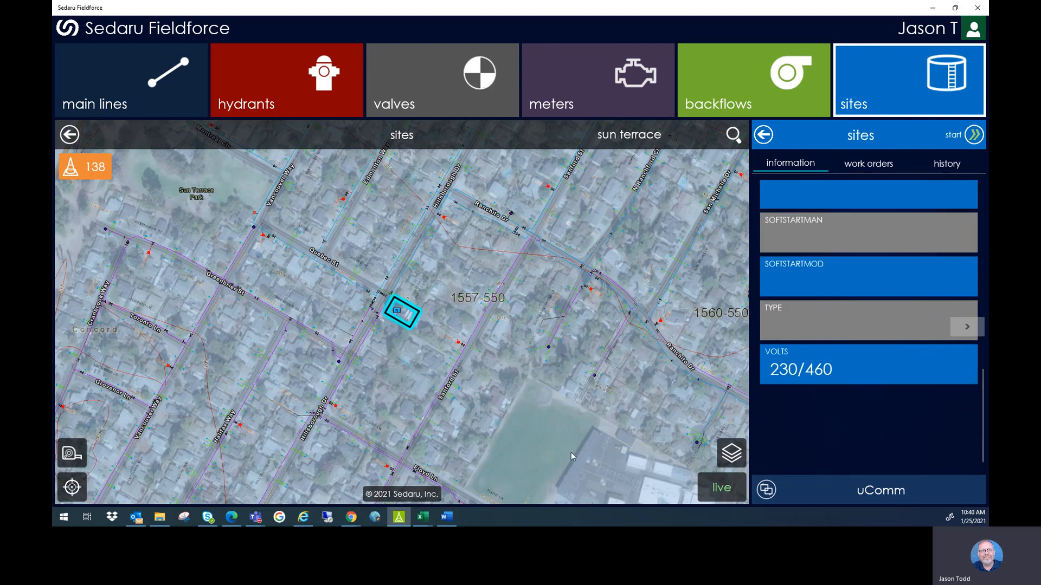
{"action": "mouse_move", "coordinate": [351, 516]}
{"action": "left_click", "coordinate": [402, 471]}
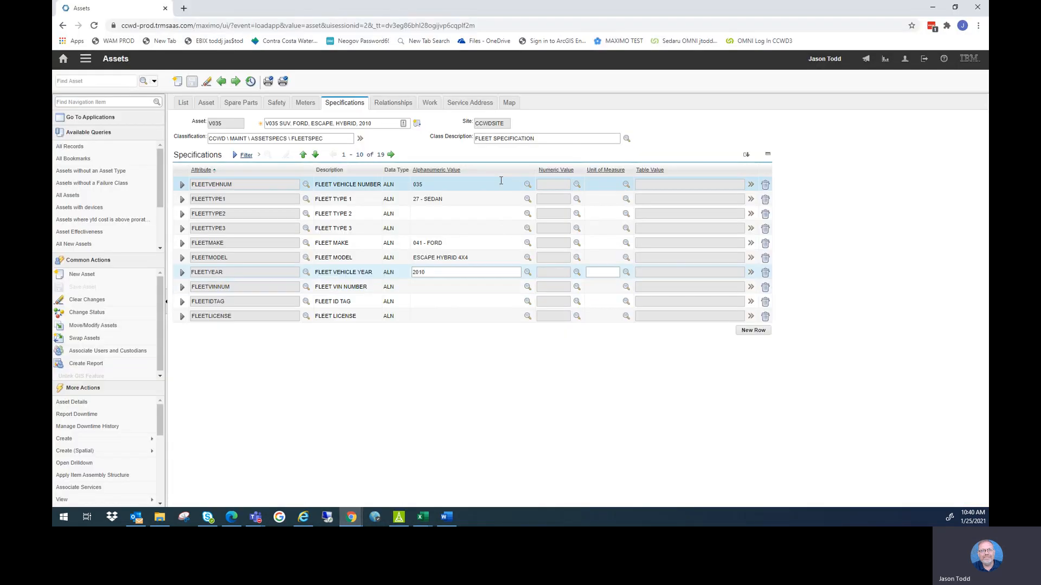